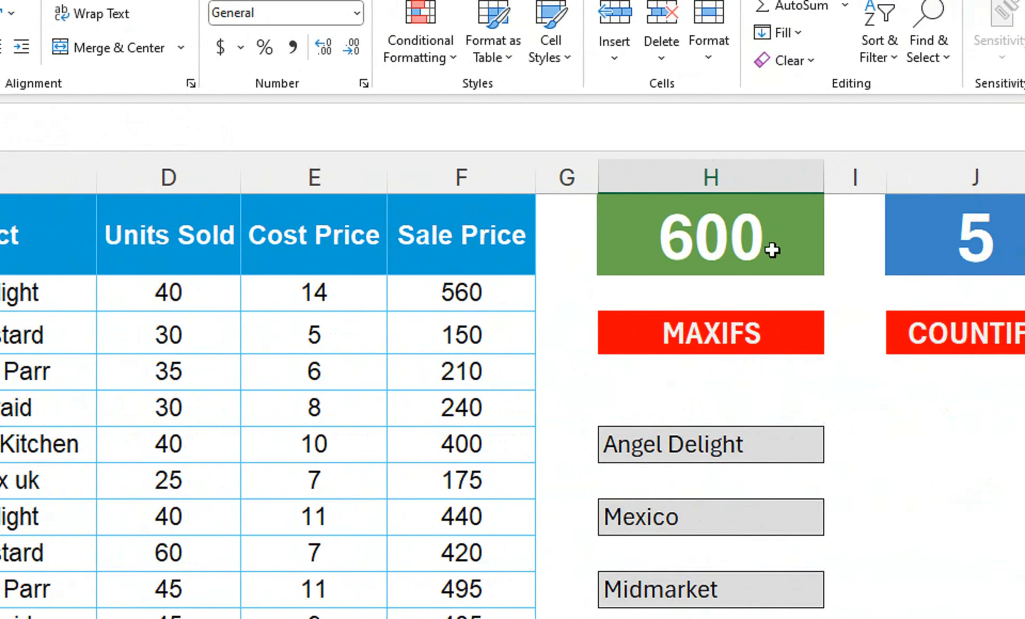
{"action": "left_click", "coordinate": [657, 449]}
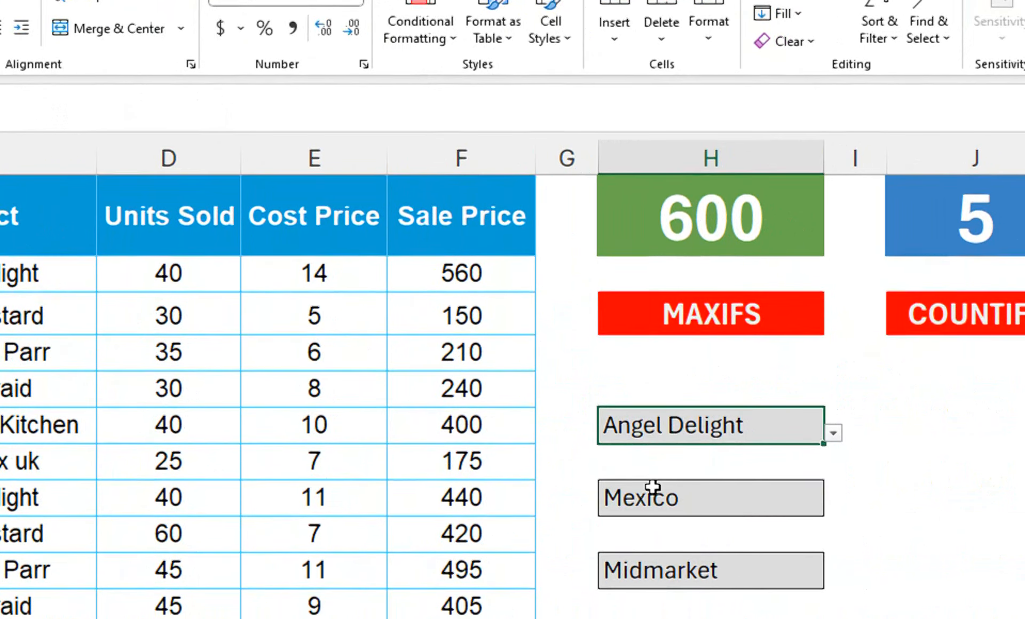
{"action": "left_click", "coordinate": [652, 517]}
{"action": "left_click", "coordinate": [650, 465]}
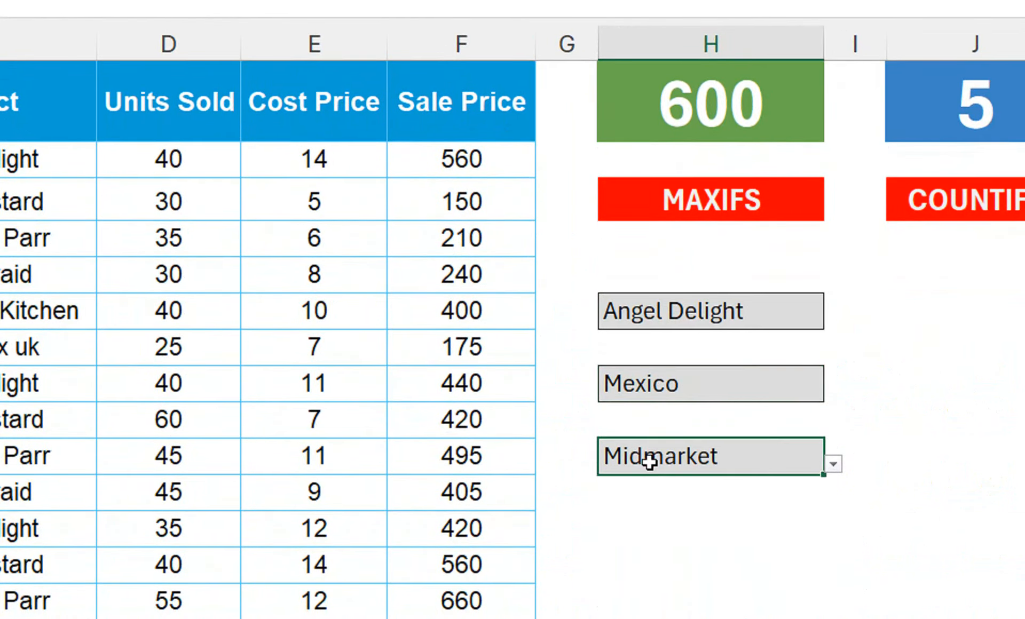
{"action": "left_click", "coordinate": [690, 195]}
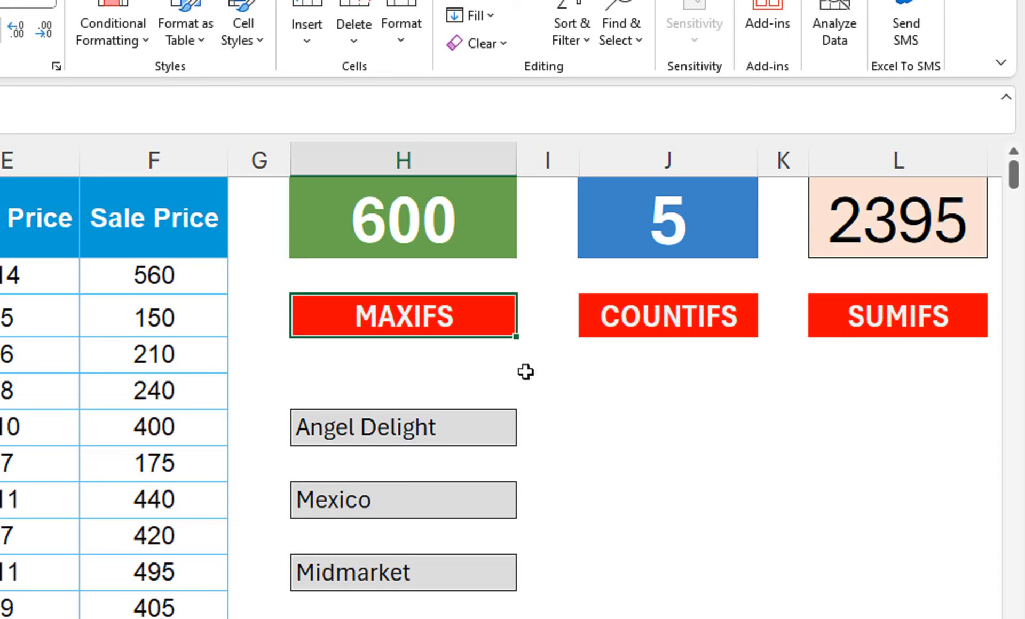
- Choose Bird's Custard as the product criterion in cell H6
{"action": "left_click", "coordinate": [480, 427]}
{"action": "left_click", "coordinate": [526, 435]}
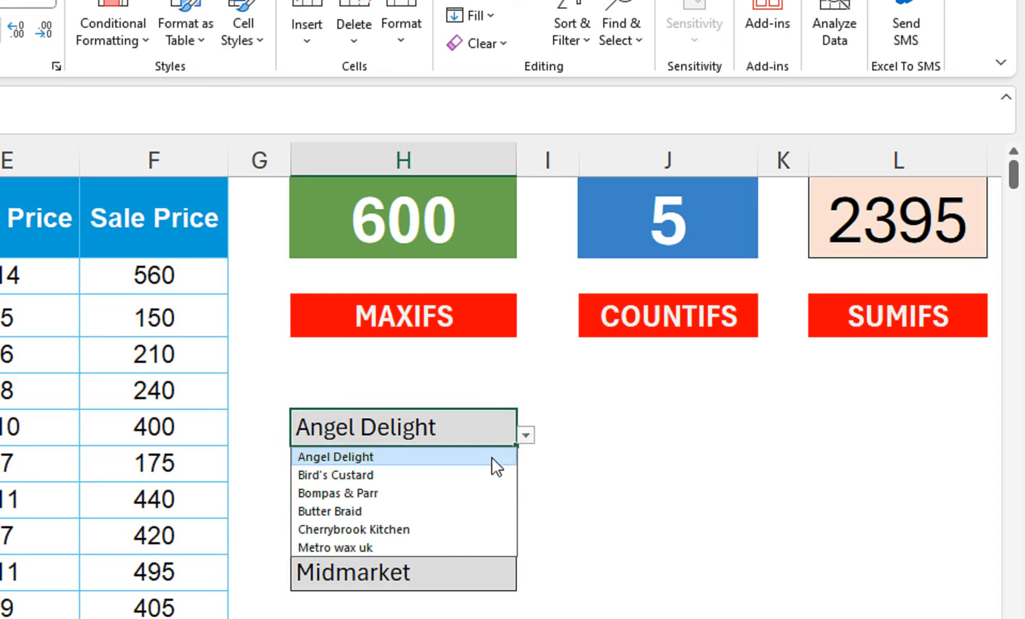
{"action": "left_click", "coordinate": [483, 474]}
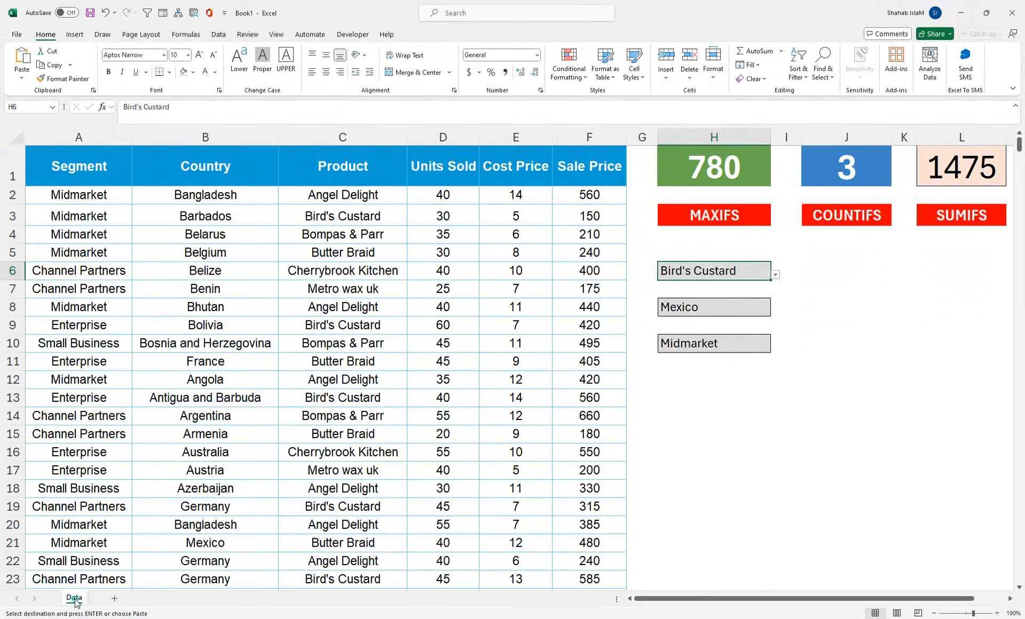
- Create a copy of the Data sheet placed before the original in the same workbook
{"action": "right_click", "coordinate": [75, 600]}
{"action": "left_click", "coordinate": [131, 483]}
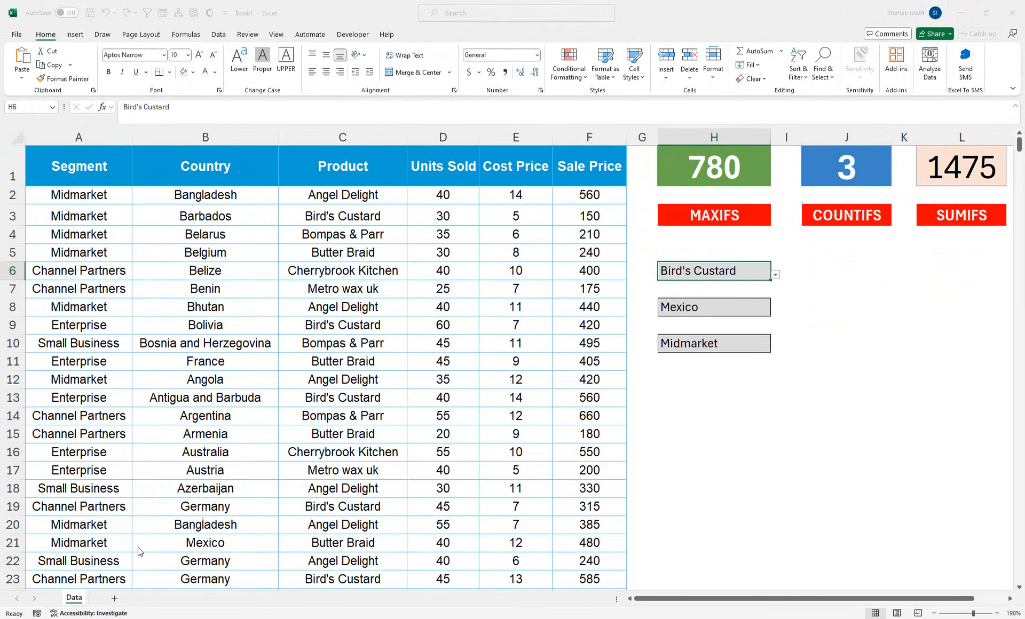
{"action": "left_click", "coordinate": [92, 542]}
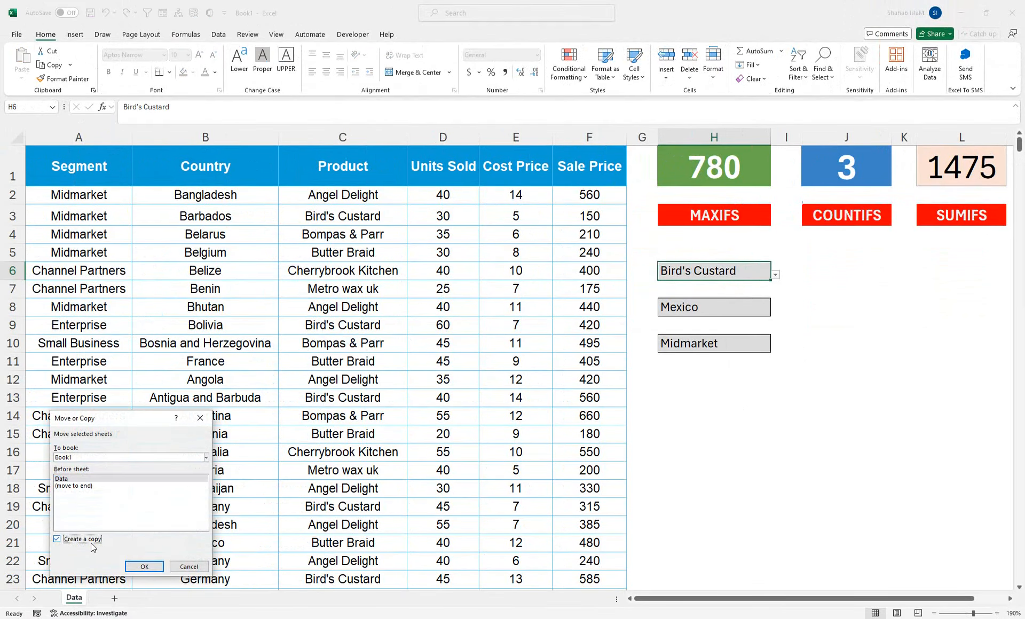
{"action": "left_click", "coordinate": [141, 567]}
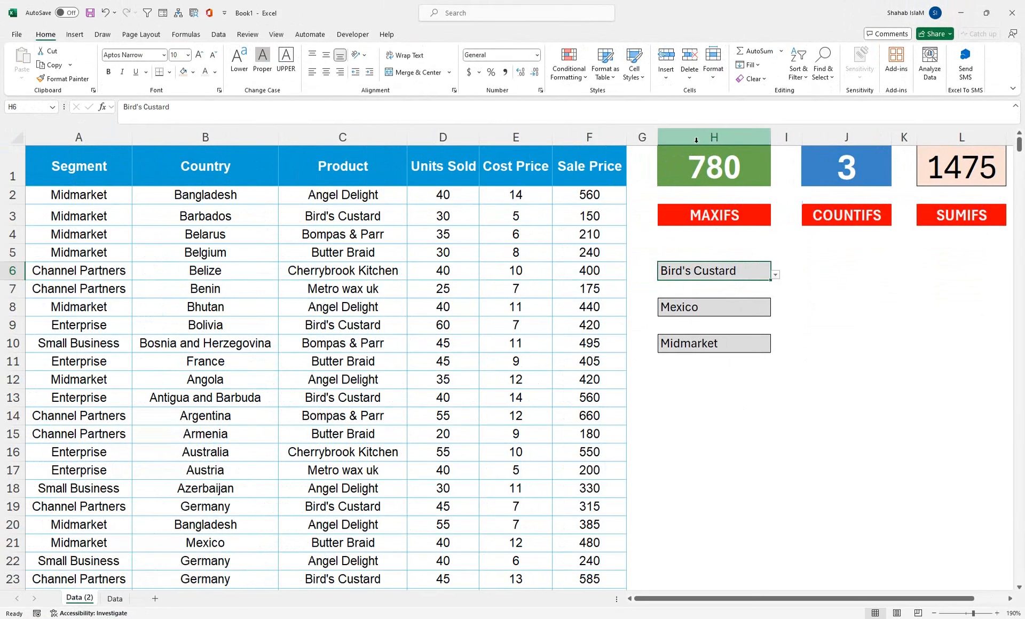
- Clear all contents and formatting from the result and label cells in H1:L4 of the copied sheet
{"action": "left_click_drag", "start_coordinate": [695, 155], "coordinate": [993, 235]}
{"action": "left_click", "coordinate": [755, 78]}
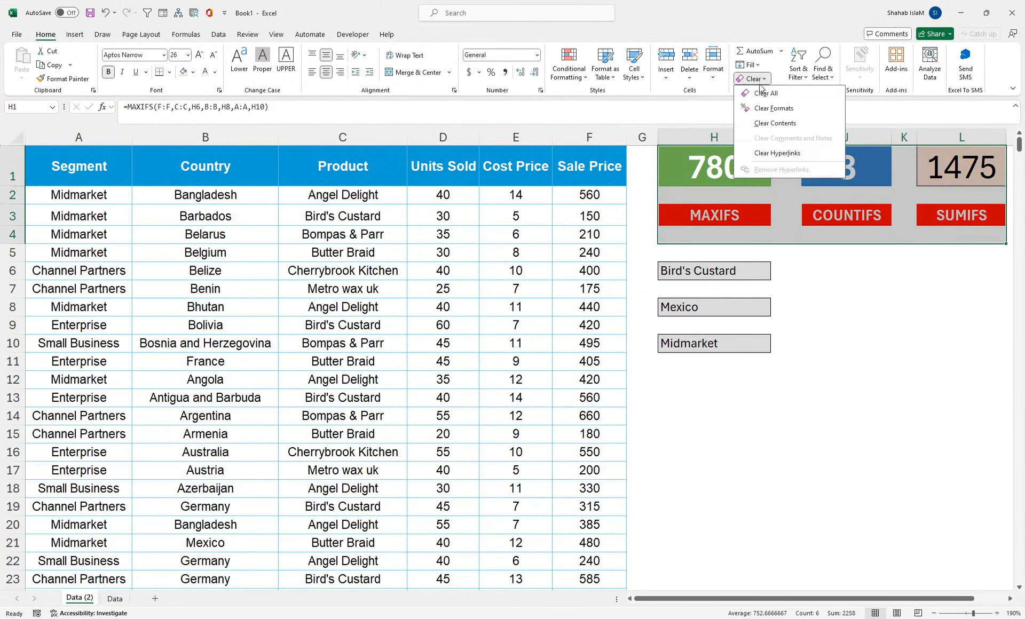
{"action": "left_click", "coordinate": [768, 91]}
- Check the data validation settings of the product cell H6 and leave them unchanged
{"action": "left_click", "coordinate": [707, 261]}
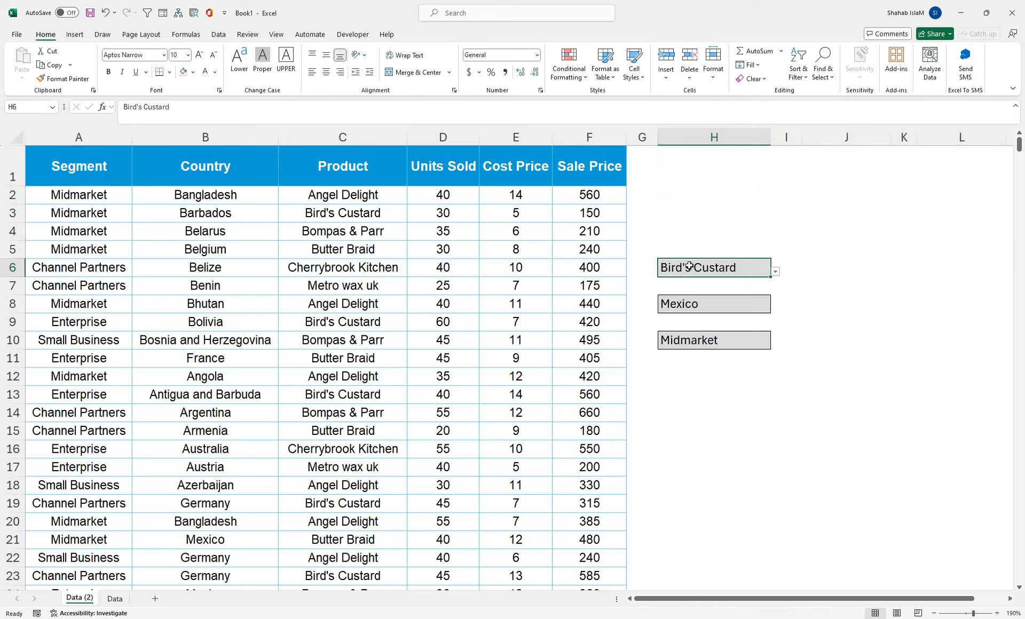
{"action": "left_click", "coordinate": [212, 35]}
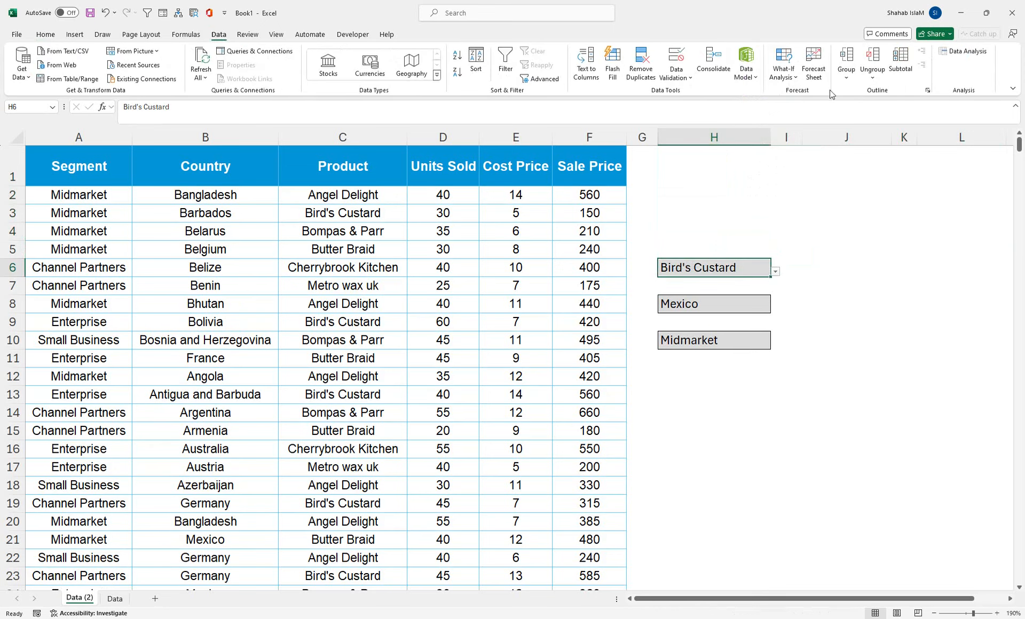
{"action": "left_click", "coordinate": [676, 75]}
{"action": "left_click", "coordinate": [703, 93]}
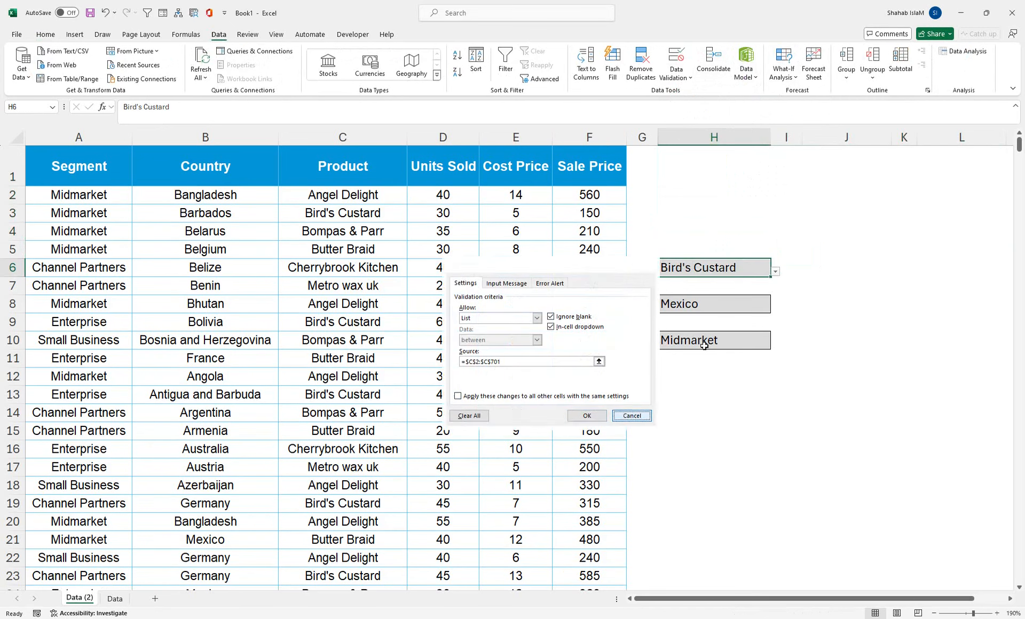
{"action": "left_click", "coordinate": [632, 415]}
- Remove the data validation rules from the criteria cells H6:H10
{"action": "left_click_drag", "start_coordinate": [727, 268], "coordinate": [721, 335]}
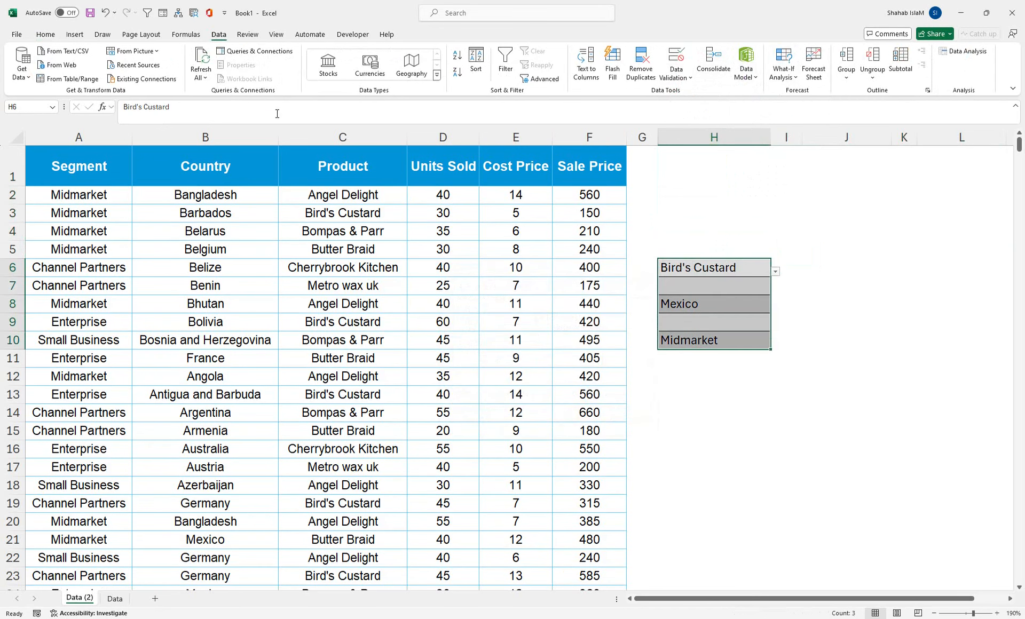
{"action": "left_click", "coordinate": [676, 64]}
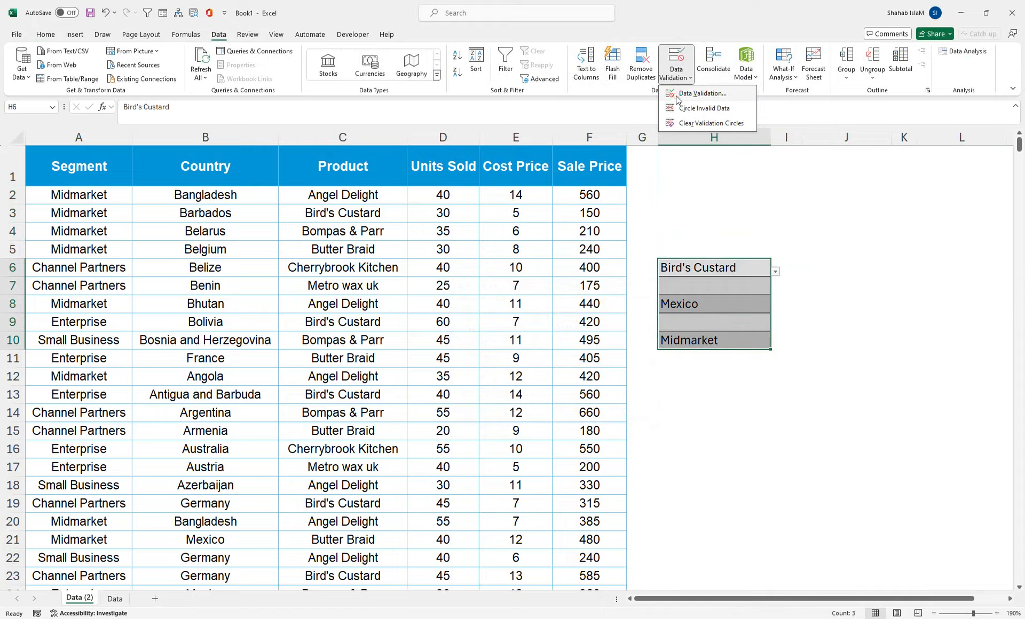
{"action": "left_click", "coordinate": [700, 94]}
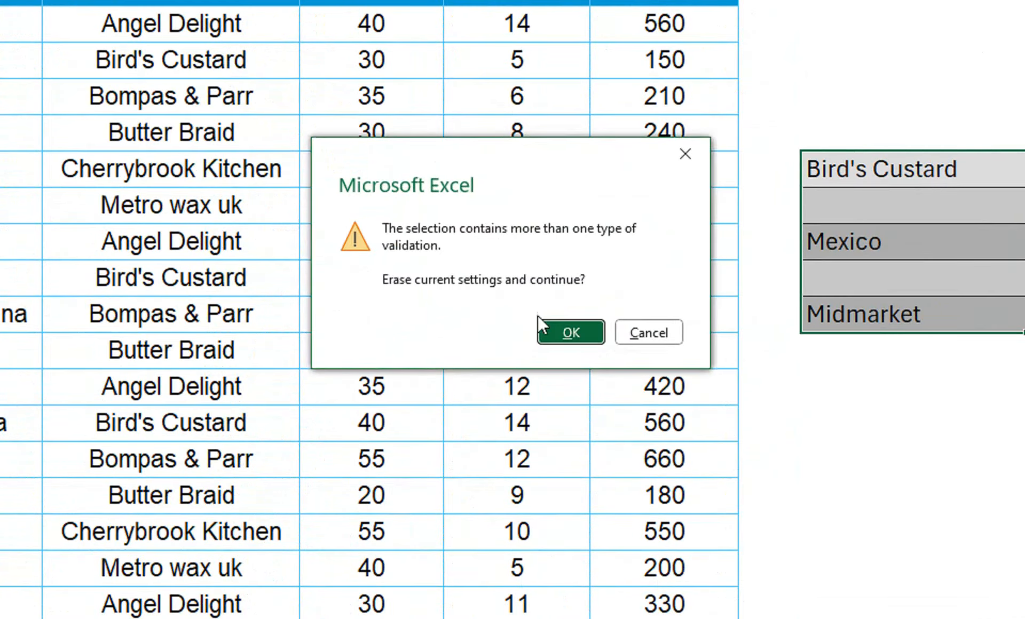
{"action": "left_click", "coordinate": [540, 320]}
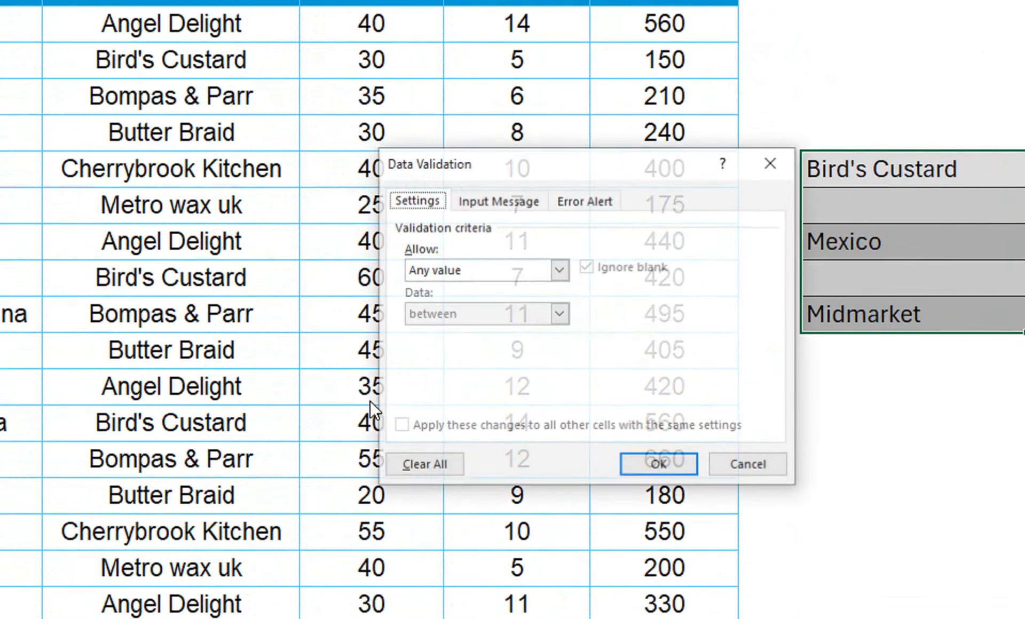
{"action": "left_click", "coordinate": [453, 466]}
{"action": "left_click", "coordinate": [666, 462]}
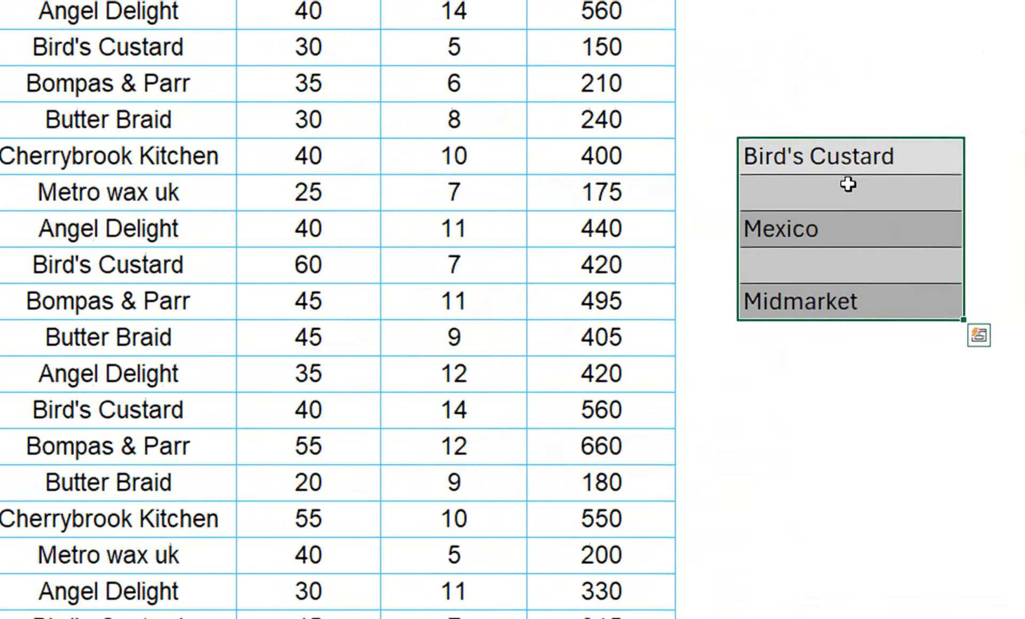
- Delete the product, country and segment entries from H6:H10, keeping the cell formatting
{"action": "left_click", "coordinate": [1009, 160]}
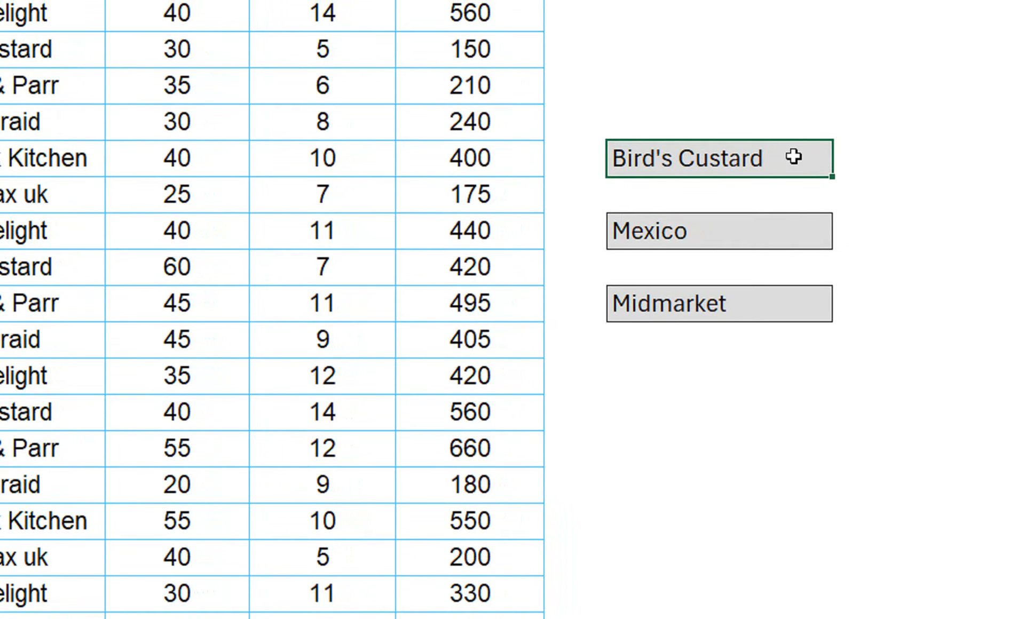
{"action": "left_click_drag", "start_coordinate": [794, 157], "coordinate": [748, 290]}
{"action": "key", "text": "Delete"}
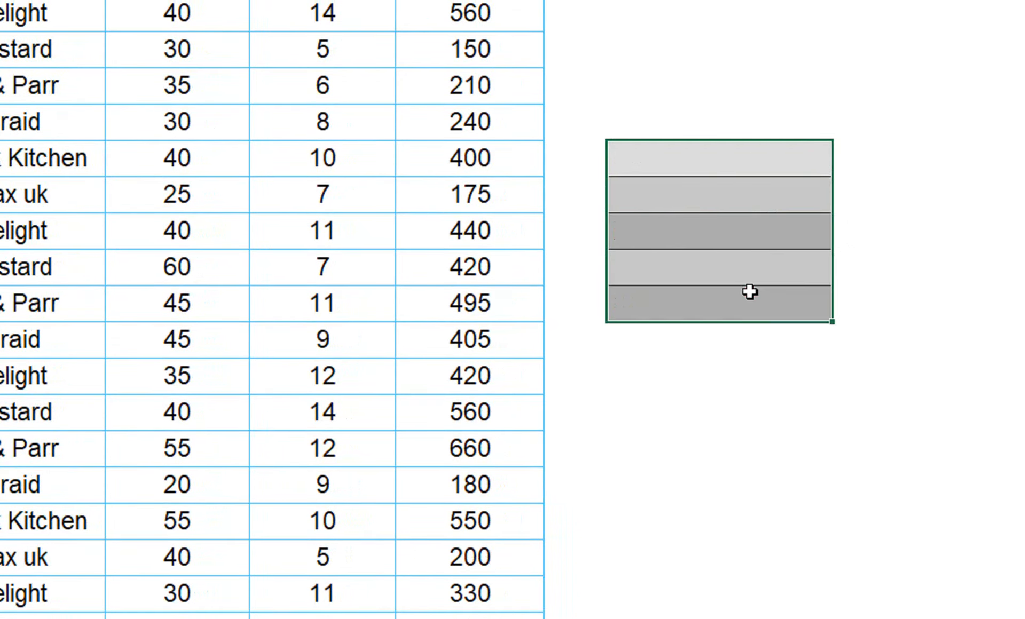
- Add a List data validation to H6 using the product column =$C$2:$C$701 as its source
{"action": "left_click", "coordinate": [705, 171]}
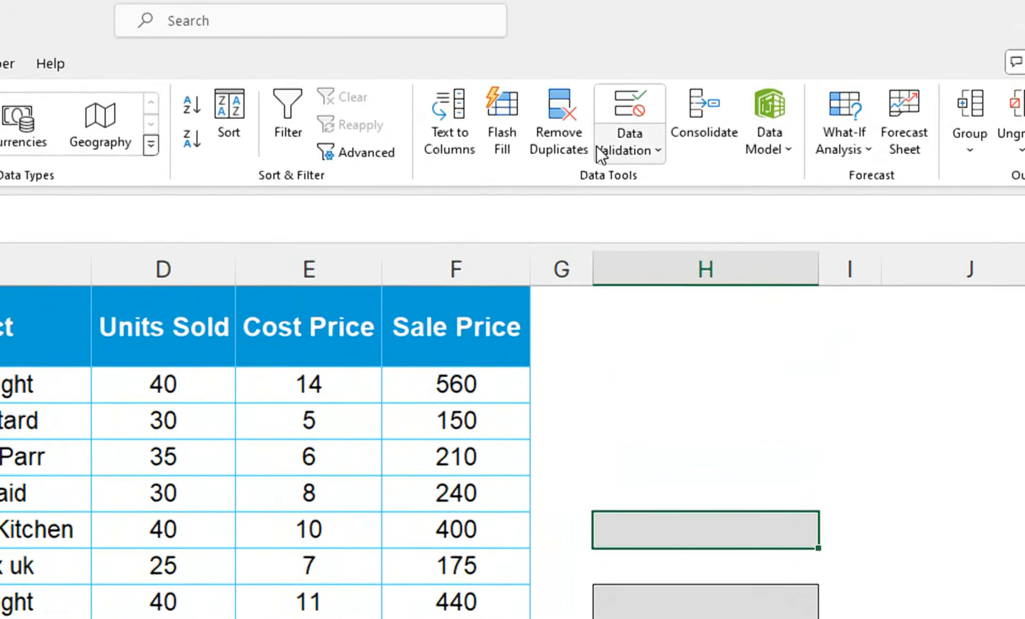
{"action": "left_click", "coordinate": [597, 146]}
{"action": "left_click", "coordinate": [612, 190]}
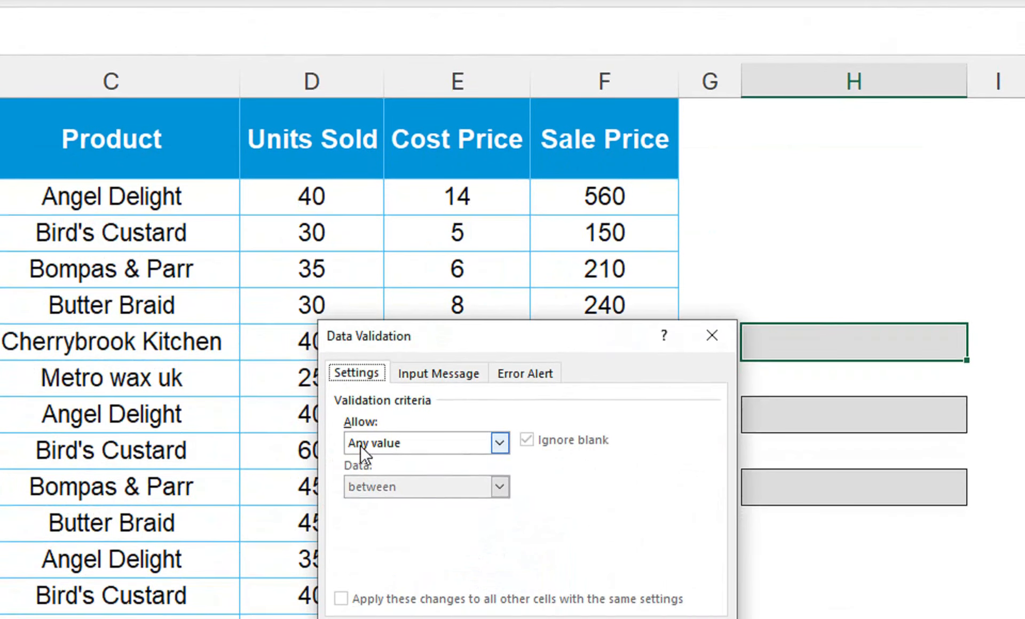
{"action": "left_click", "coordinate": [361, 445]}
{"action": "left_click", "coordinate": [377, 505]}
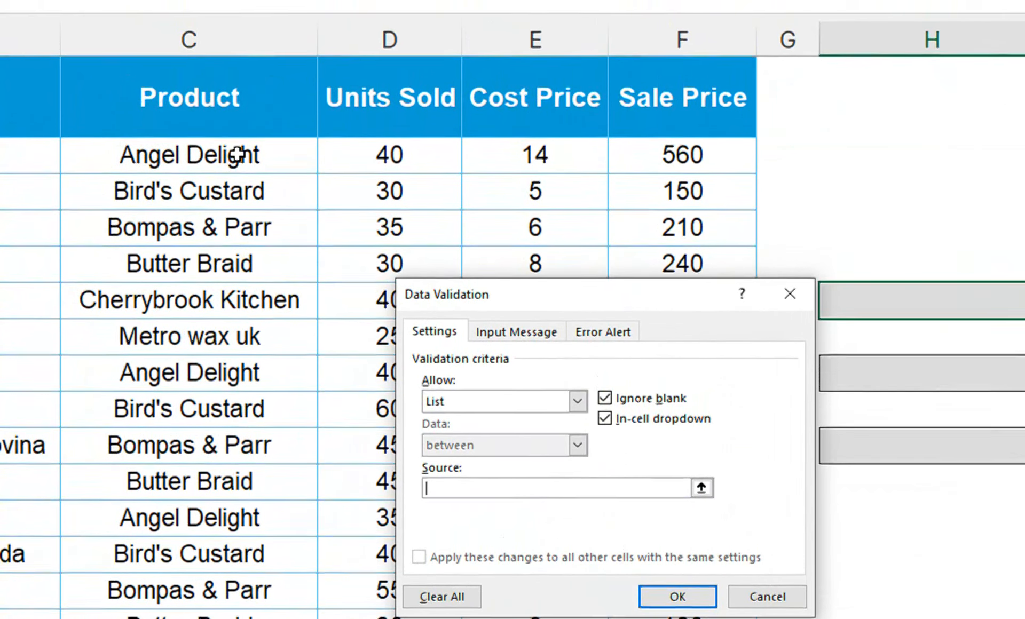
{"action": "left_click", "coordinate": [239, 129]}
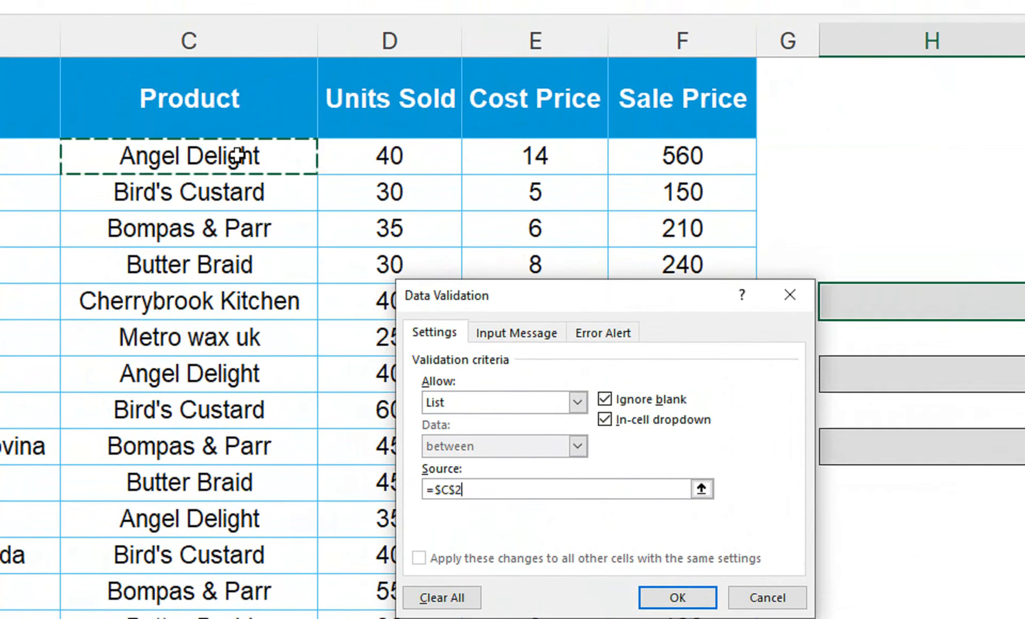
{"action": "key", "text": "ctrl+shift+Down"}
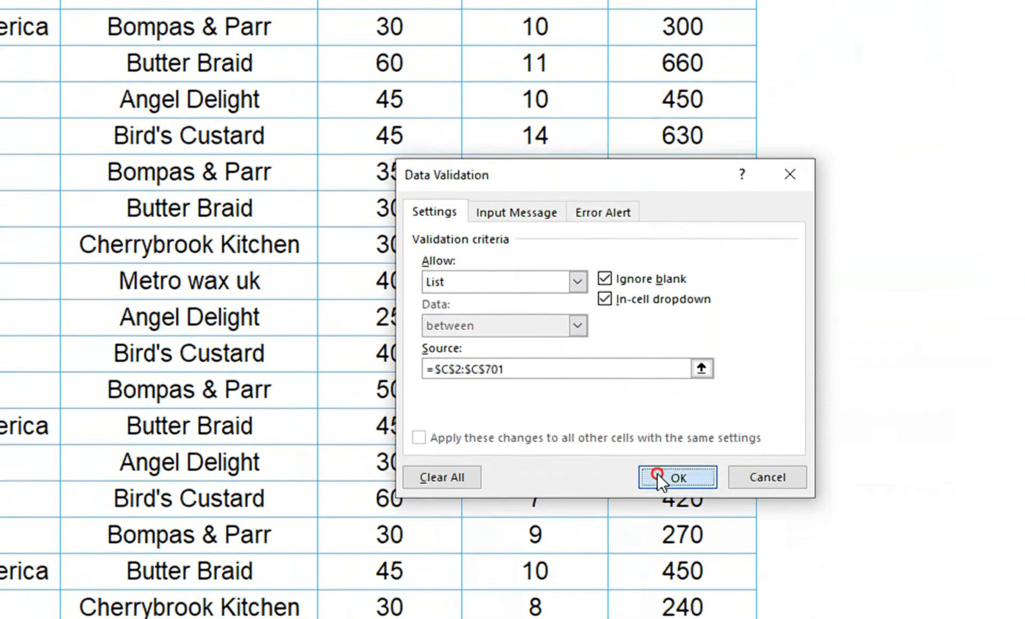
{"action": "left_click", "coordinate": [662, 545]}
- Add a List data validation to H8 using the country column =$B$2:$B$701 as its source
{"action": "scroll", "coordinate": [657, 464], "scroll_direction": "up", "scroll_amount": 10}
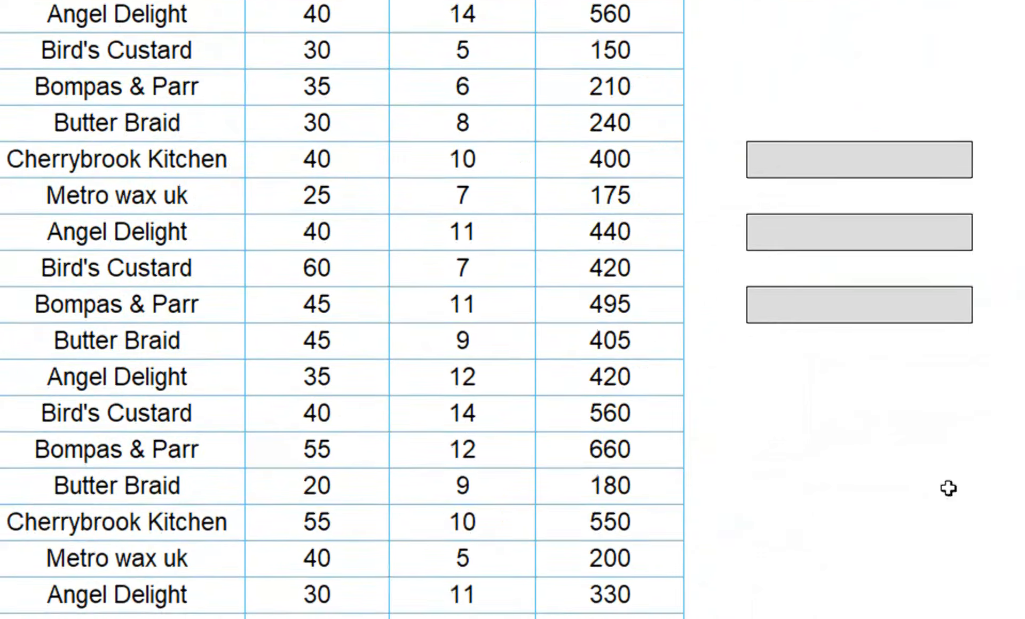
{"action": "left_click", "coordinate": [904, 241]}
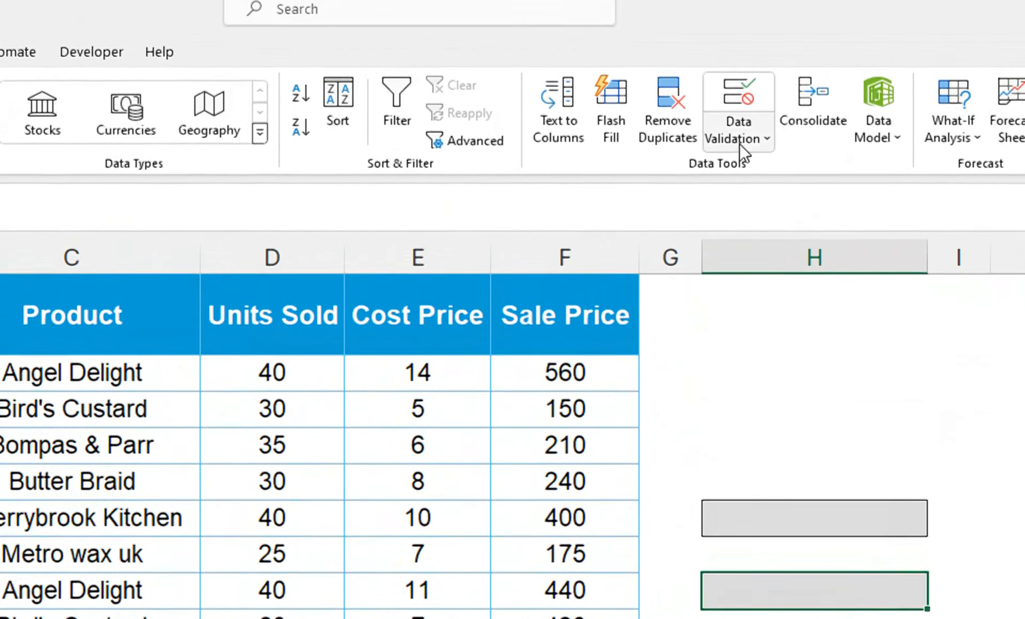
{"action": "left_click", "coordinate": [739, 70]}
{"action": "left_click", "coordinate": [747, 114]}
{"action": "left_click", "coordinate": [408, 492]}
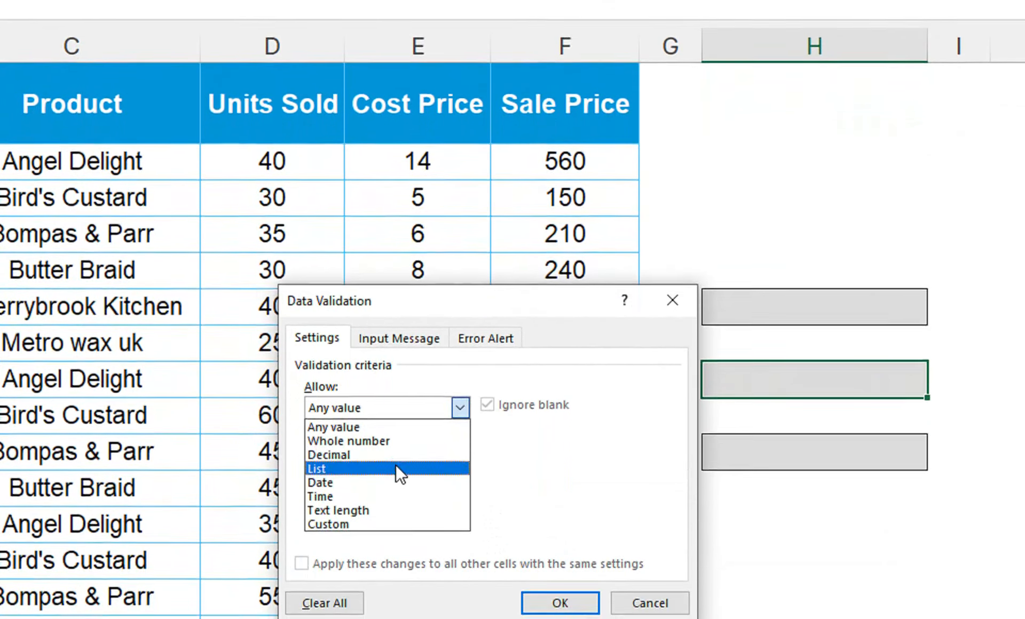
{"action": "left_click", "coordinate": [396, 468]}
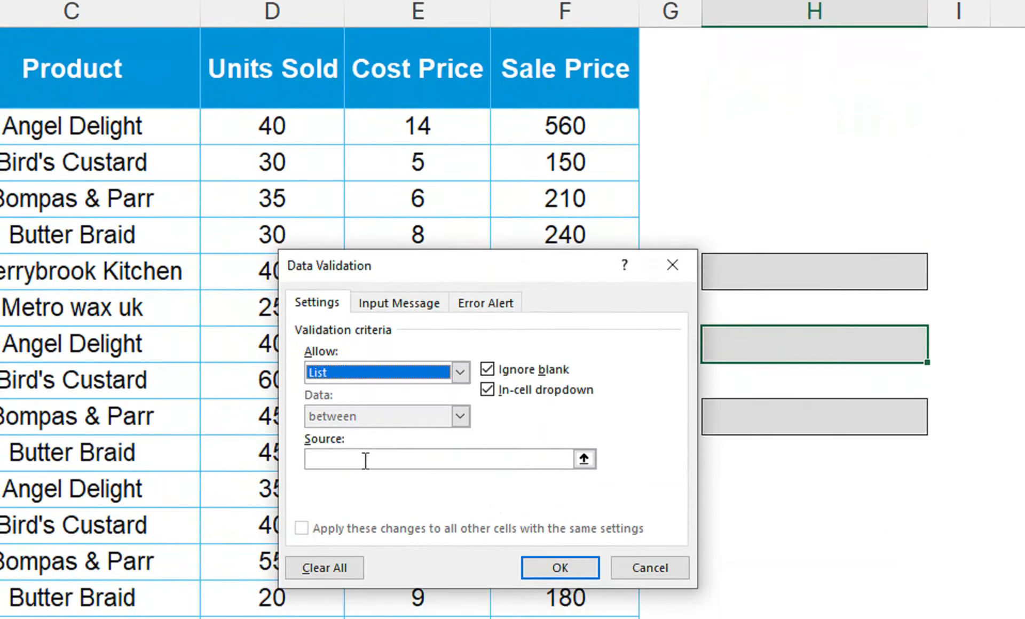
{"action": "left_click", "coordinate": [366, 460]}
{"action": "left_click", "coordinate": [209, 155]}
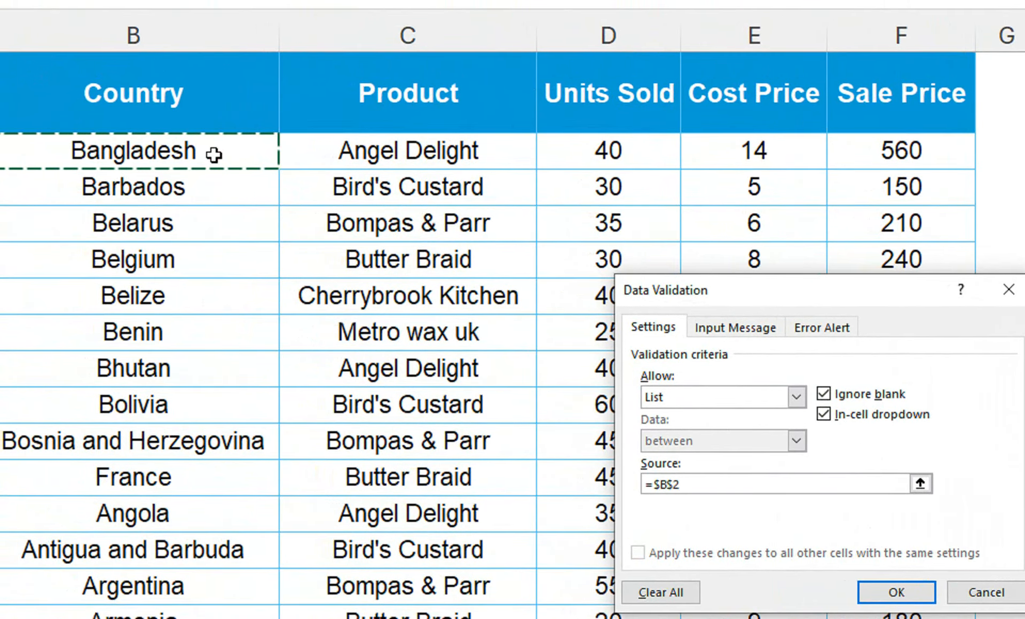
{"action": "key", "text": "ctrl+shift+Down"}
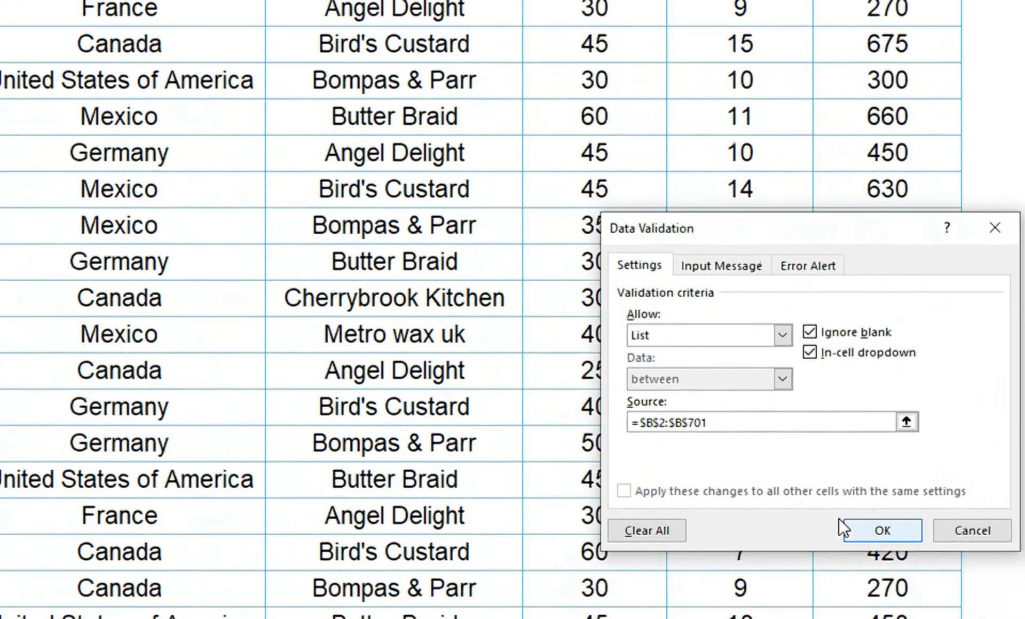
{"action": "left_click", "coordinate": [891, 591]}
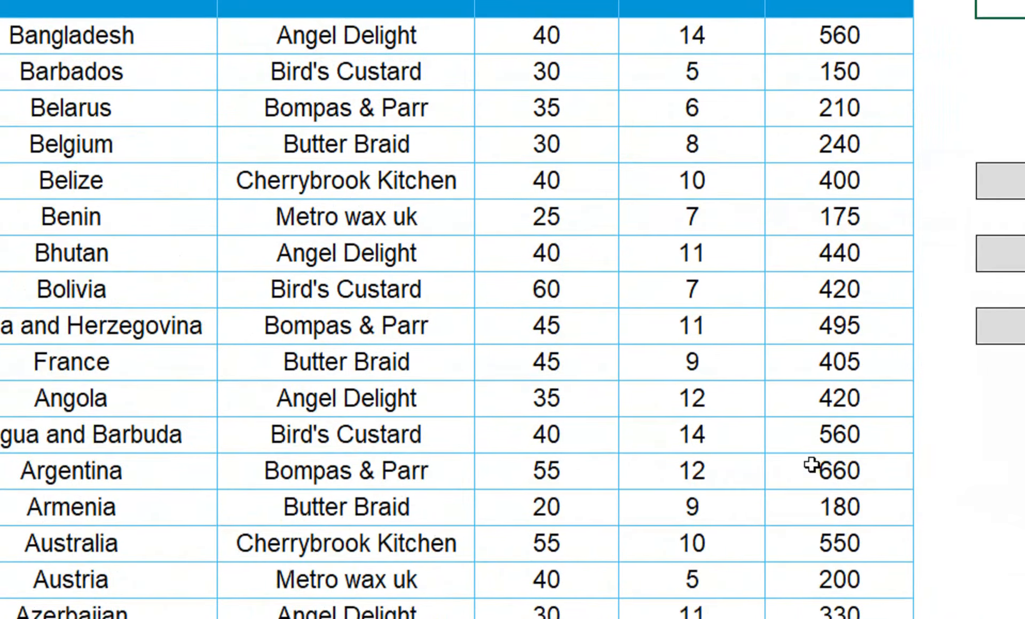
- Add a List data validation to H10 using the segment column =$A$2:$A$701 as its source
{"action": "left_click", "coordinate": [1008, 342]}
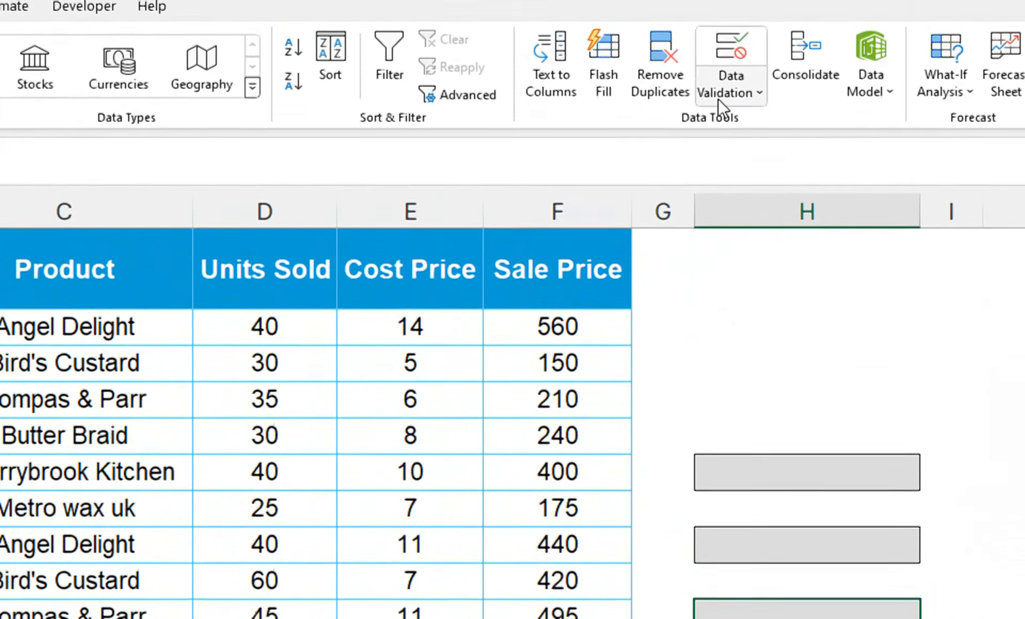
{"action": "left_click", "coordinate": [719, 98]}
{"action": "left_click", "coordinate": [729, 131]}
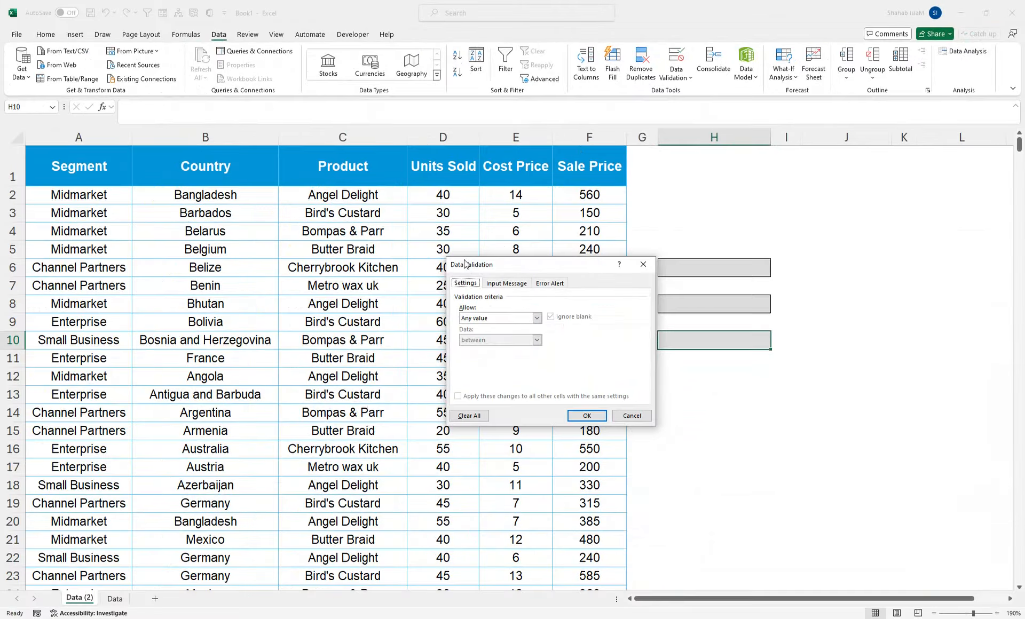
{"action": "left_click", "coordinate": [502, 320]}
{"action": "left_click", "coordinate": [477, 347]}
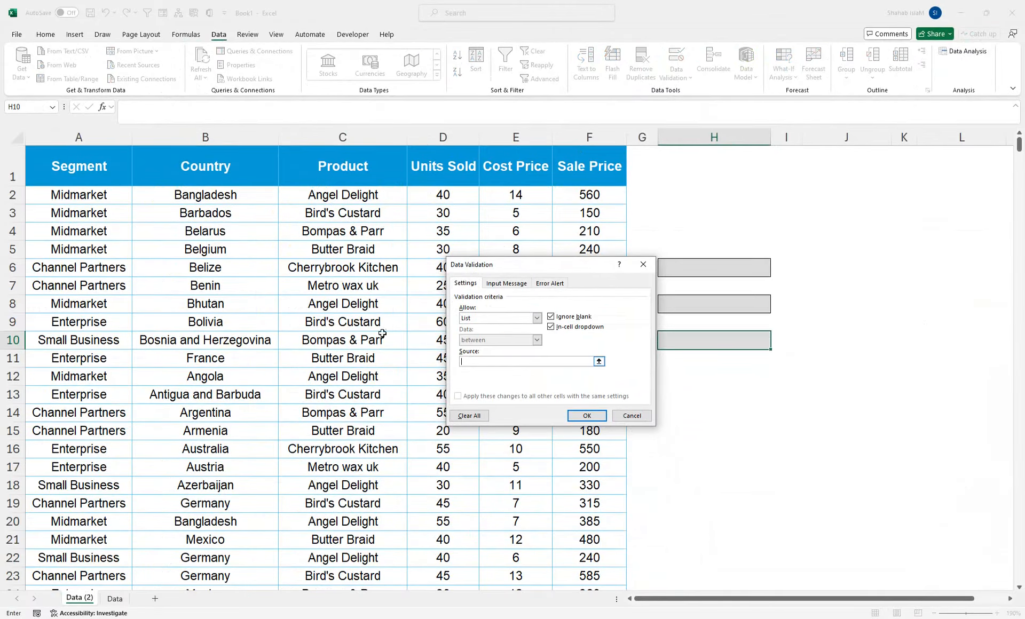
{"action": "left_click", "coordinate": [124, 193]}
{"action": "key", "text": "ctrl+shift+Down"}
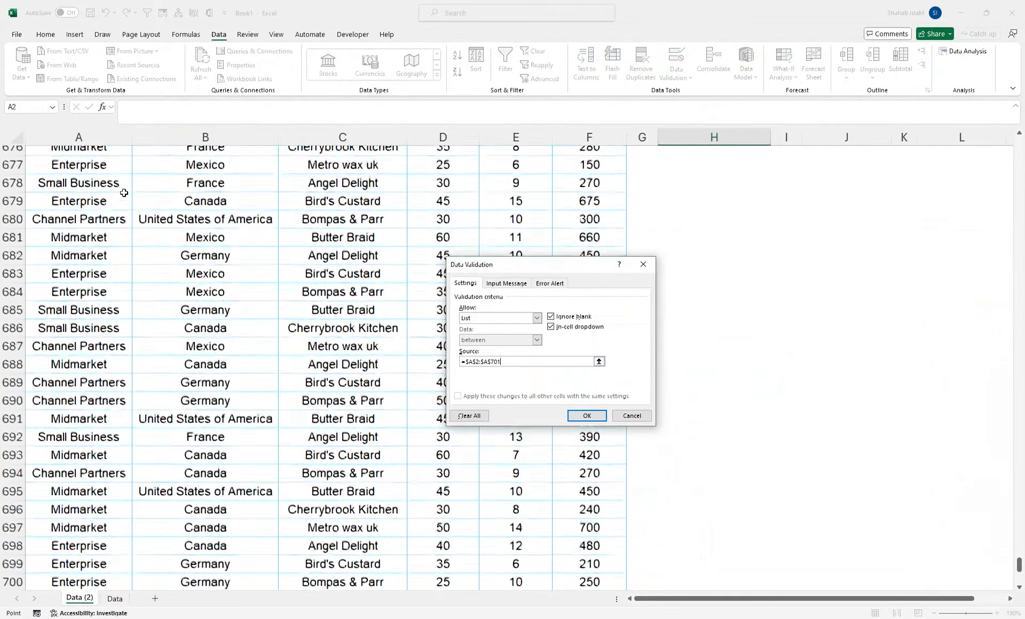
{"action": "left_click", "coordinate": [587, 416]}
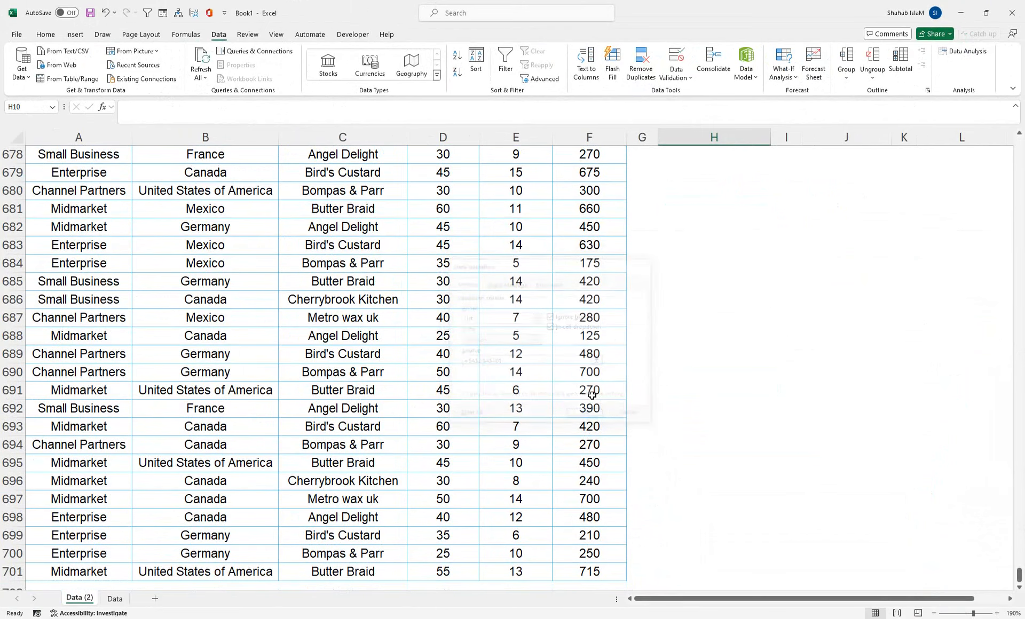
- Move the three criteria dropdown cells from H6:H10 to J6:J10
{"action": "left_click_drag", "start_coordinate": [1016, 575], "coordinate": [1017, 143]}
{"action": "left_click", "coordinate": [759, 268]}
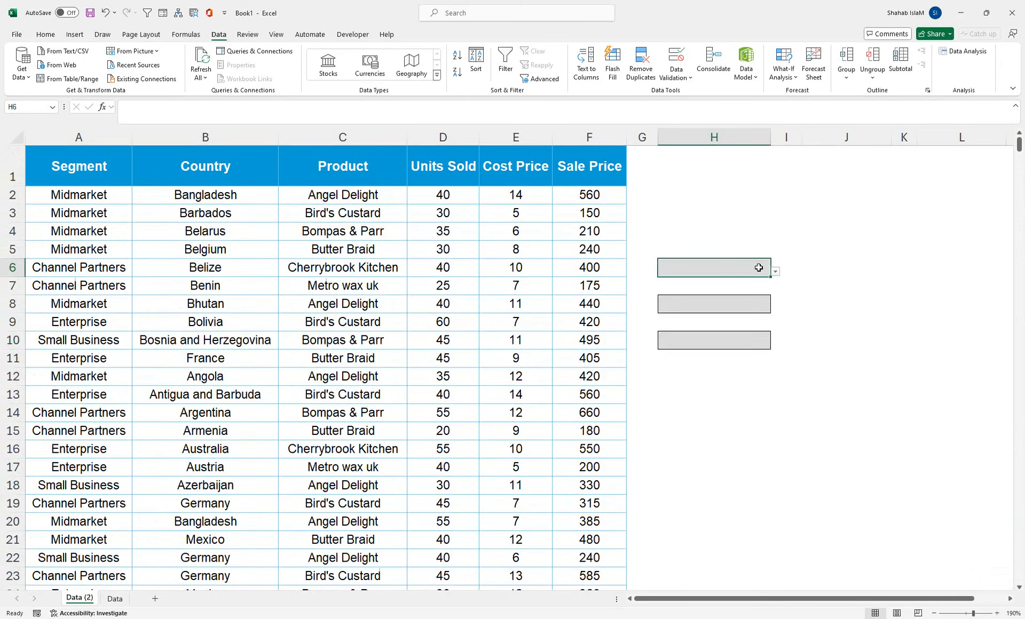
{"action": "left_click", "coordinate": [385, 181]}
{"action": "key", "text": "ctrl+c"}
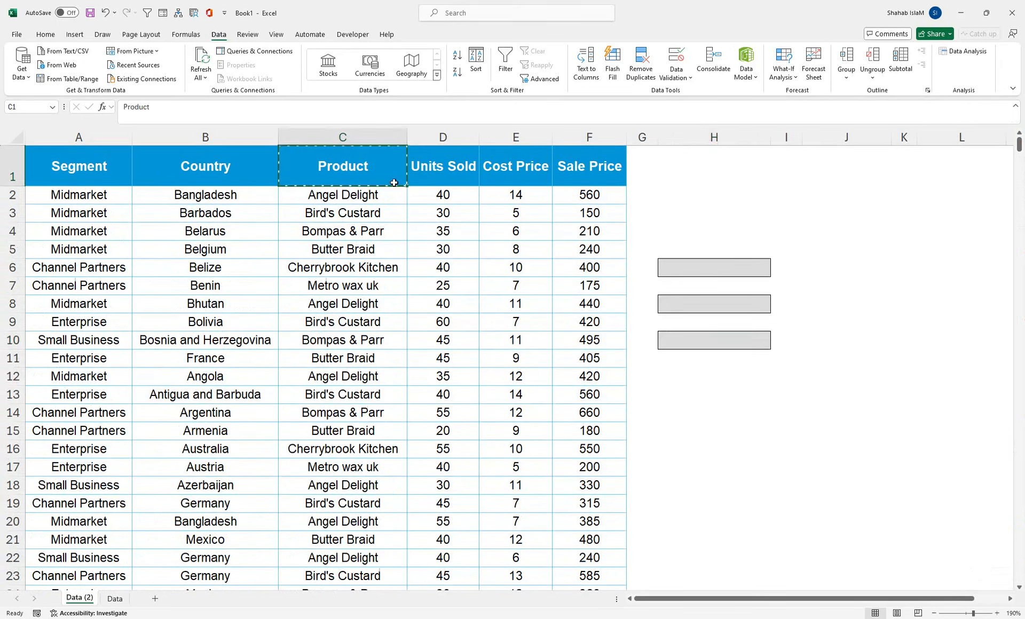
{"action": "left_click_drag", "start_coordinate": [724, 265], "coordinate": [717, 331]}
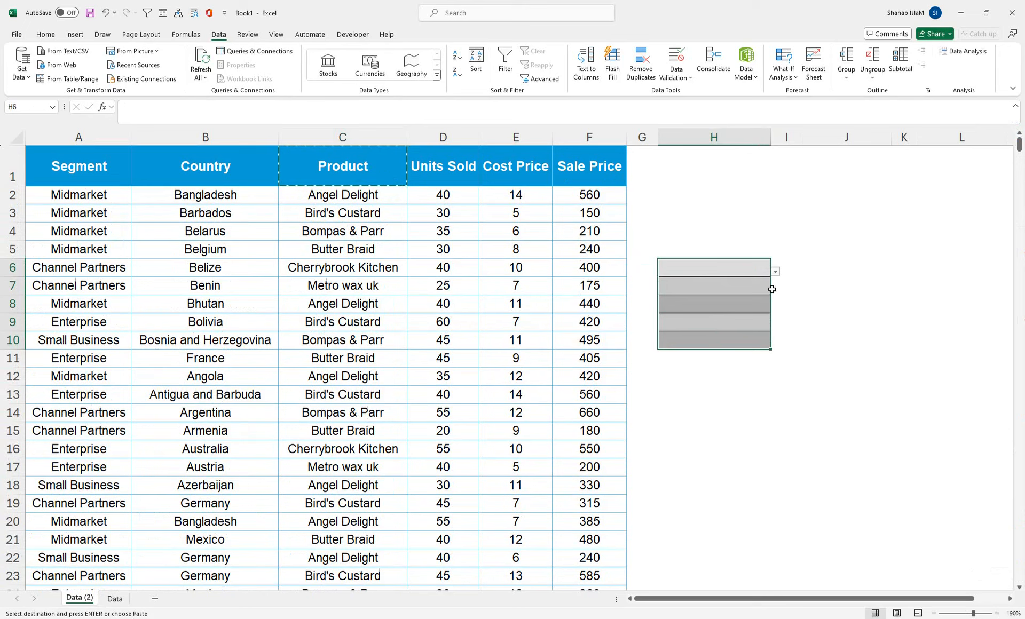
{"action": "left_click_drag", "start_coordinate": [769, 291], "coordinate": [840, 279]}
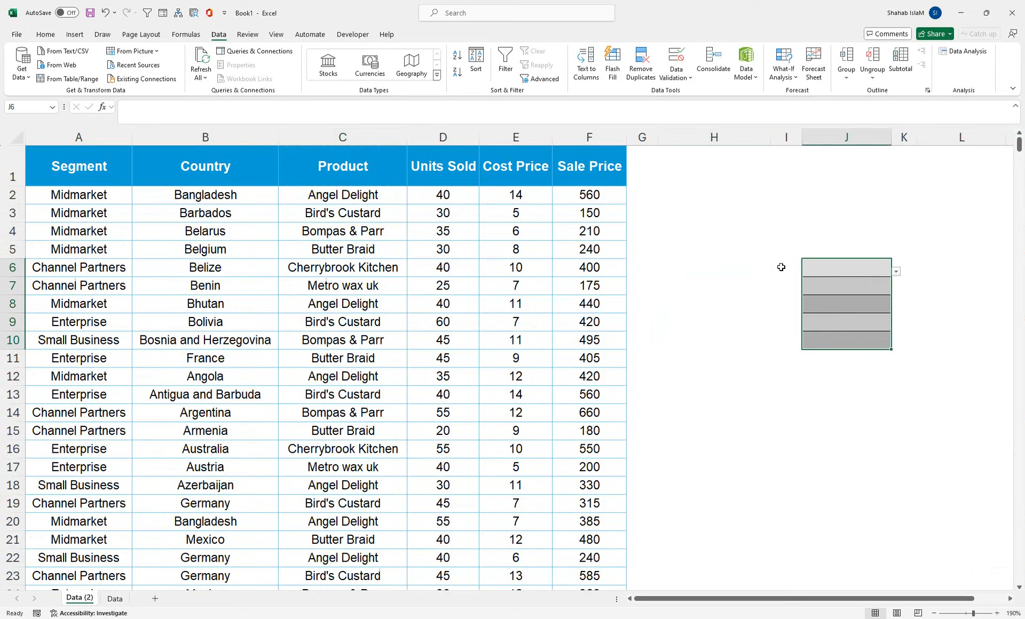
- Copy the Product header from C1 into H6 as the label for the product dropdown
{"action": "left_click", "coordinate": [724, 273]}
{"action": "left_click", "coordinate": [372, 175]}
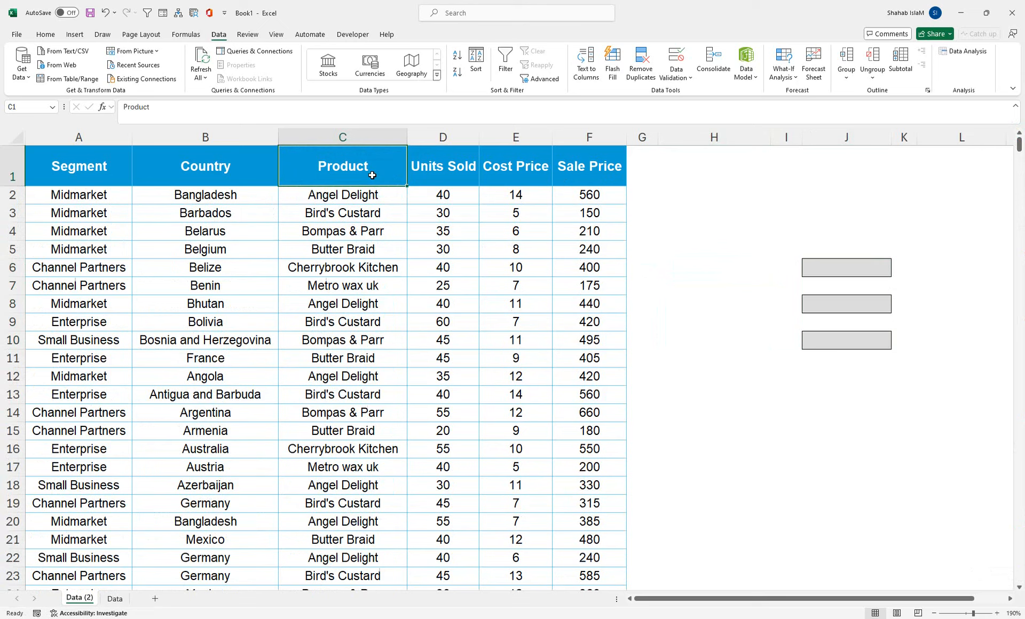
{"action": "key", "text": "ctrl+c"}
{"action": "left_click", "coordinate": [704, 267]}
{"action": "key", "text": "ctrl+v"}
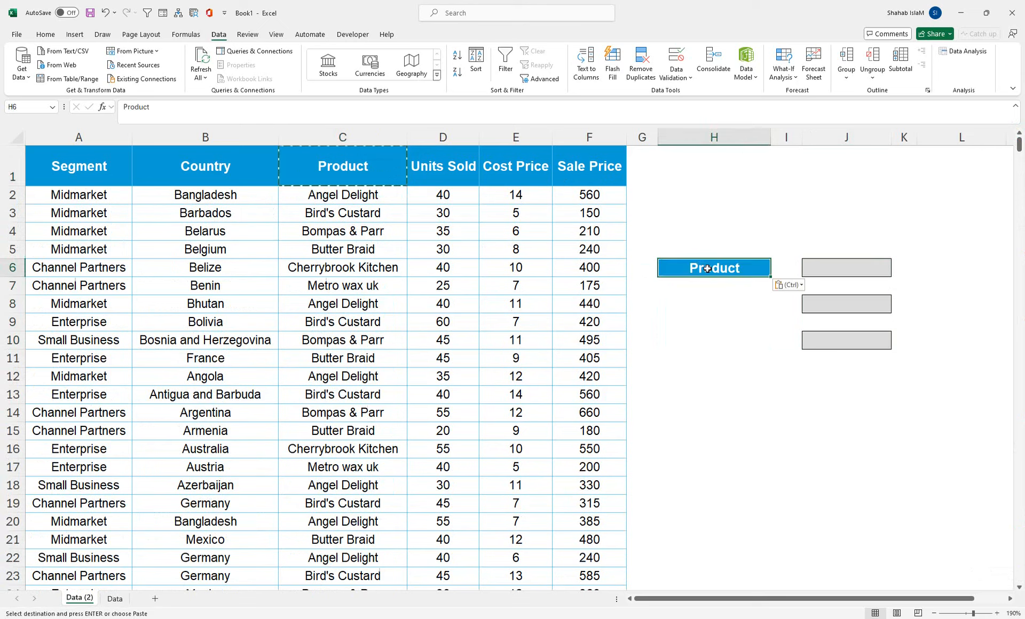
- Copy the Country header from B1 into H8 and the Segment header from A1 into H10 as labels
{"action": "left_click", "coordinate": [231, 168]}
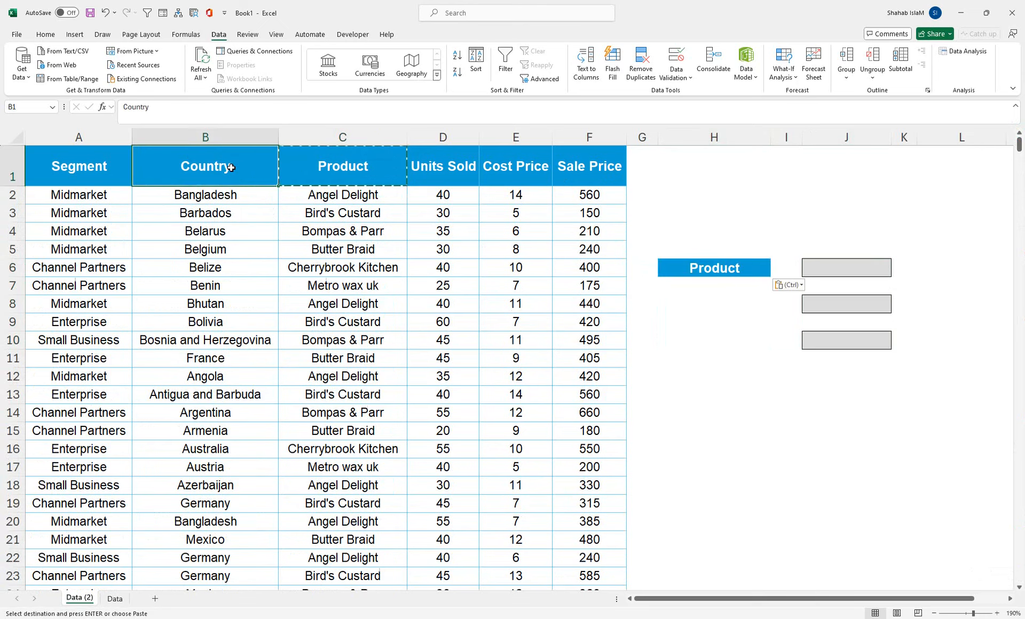
{"action": "key", "text": "ctrl+c"}
{"action": "left_click", "coordinate": [694, 308]}
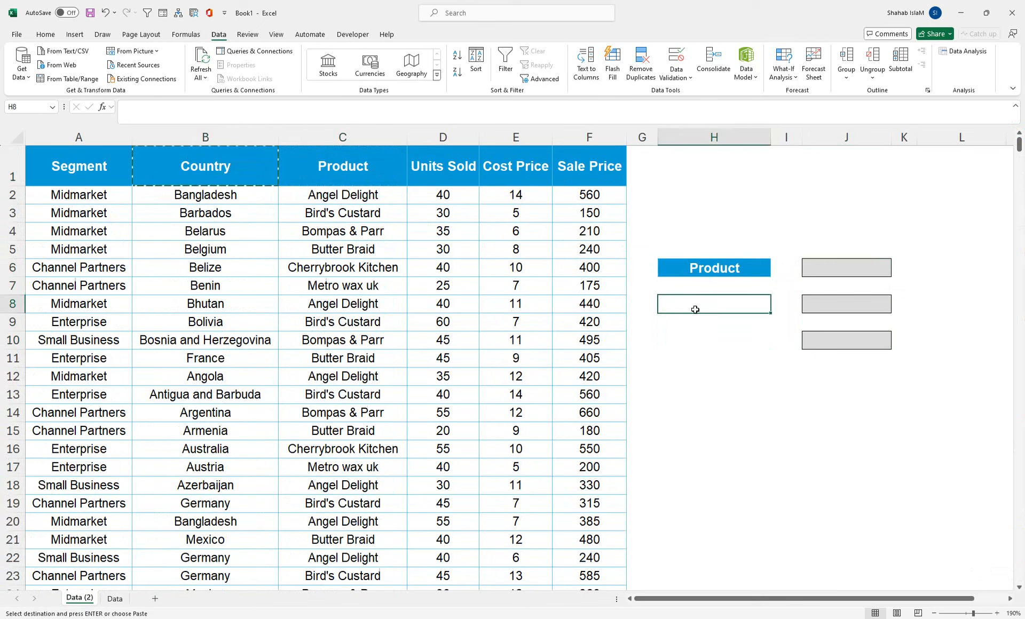
{"action": "key", "text": "ctrl+v"}
{"action": "left_click", "coordinate": [98, 168]}
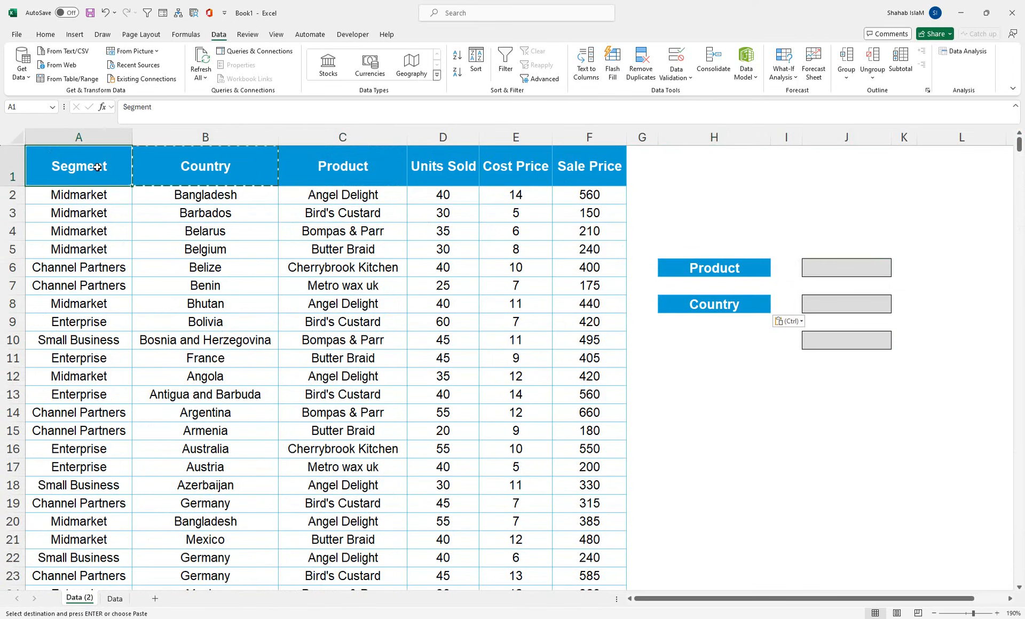
{"action": "key", "text": "ctrl+c"}
{"action": "left_click", "coordinate": [731, 343]}
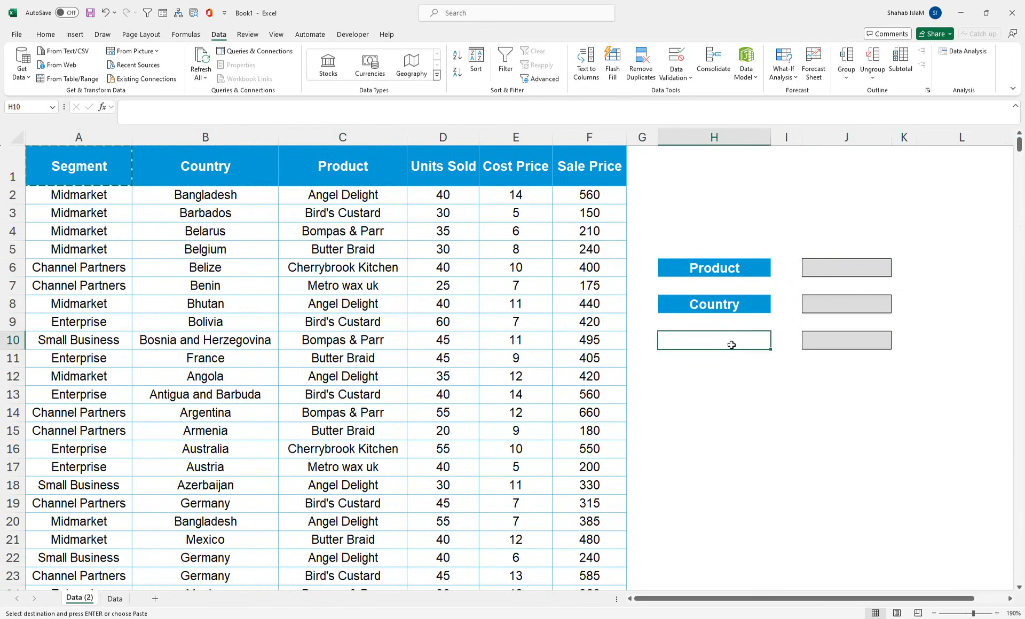
{"action": "key", "text": "ctrl+v"}
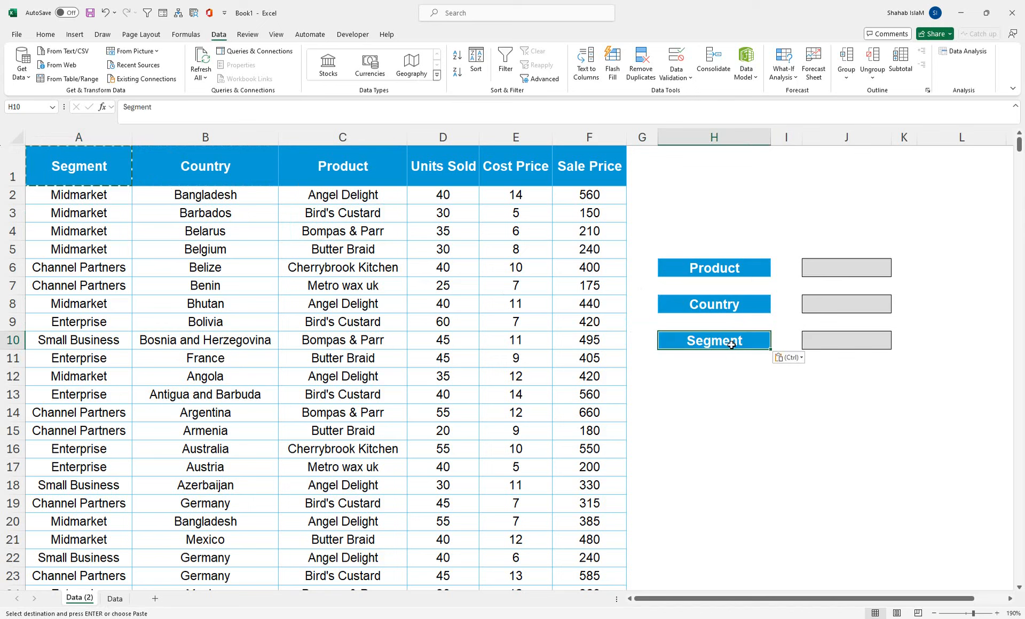
- Widen column J slightly and choose Angel Delight as the product in J6
{"action": "left_click", "coordinate": [869, 268]}
{"action": "left_click_drag", "start_coordinate": [887, 140], "coordinate": [905, 140]}
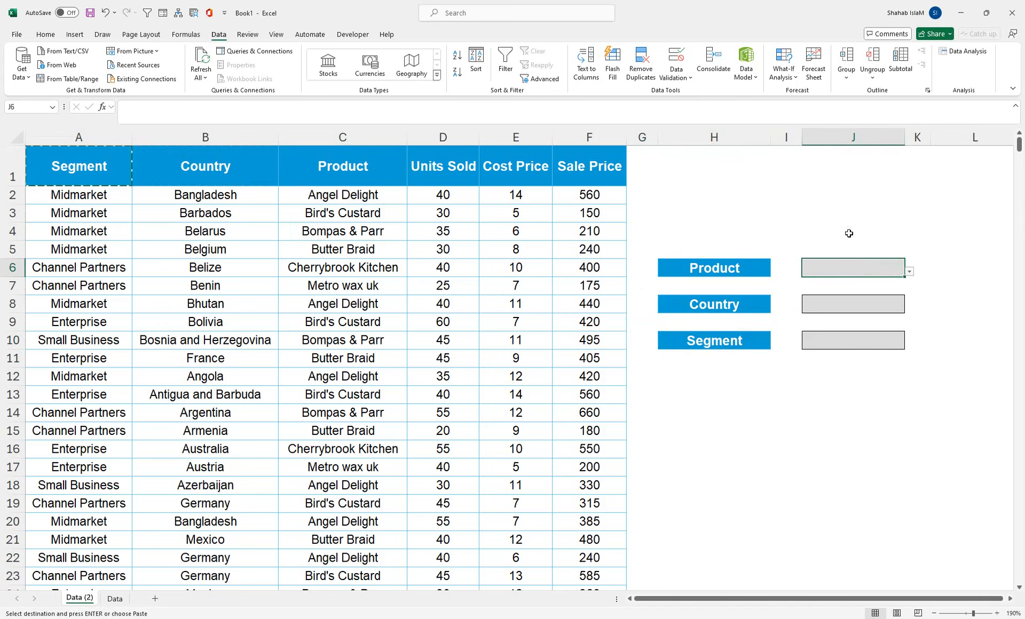
{"action": "left_click", "coordinate": [910, 271]}
{"action": "left_click", "coordinate": [894, 283]}
- Choose Bangladesh as the country in J8 and Midmarket as the segment in J10
{"action": "left_click", "coordinate": [899, 308]}
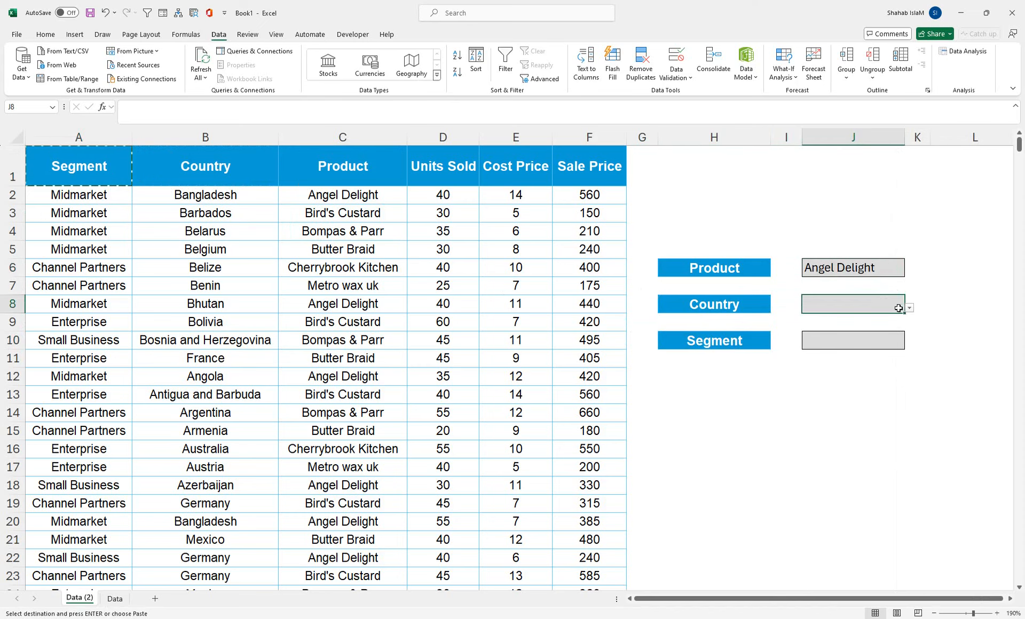
{"action": "left_click", "coordinate": [909, 308]}
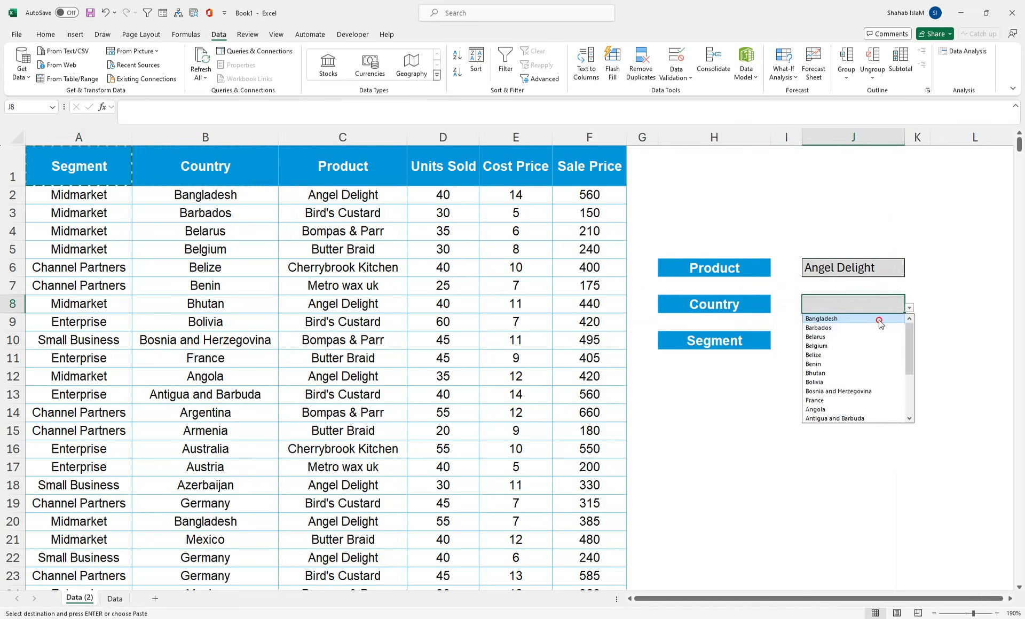
{"action": "left_click", "coordinate": [876, 319]}
{"action": "left_click", "coordinate": [859, 337]}
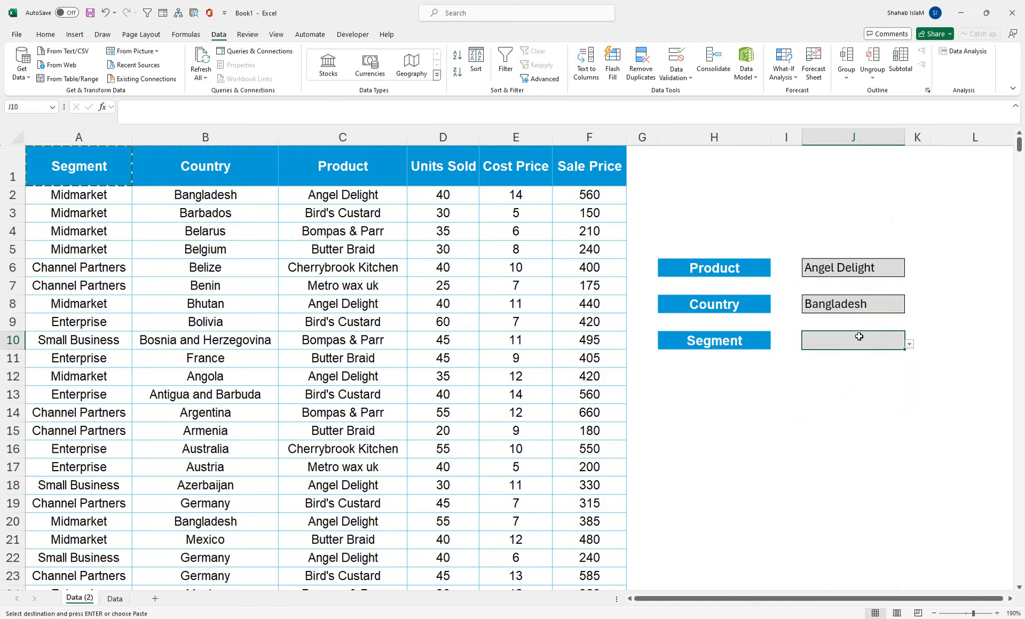
{"action": "left_click", "coordinate": [909, 344]}
{"action": "left_click", "coordinate": [886, 352]}
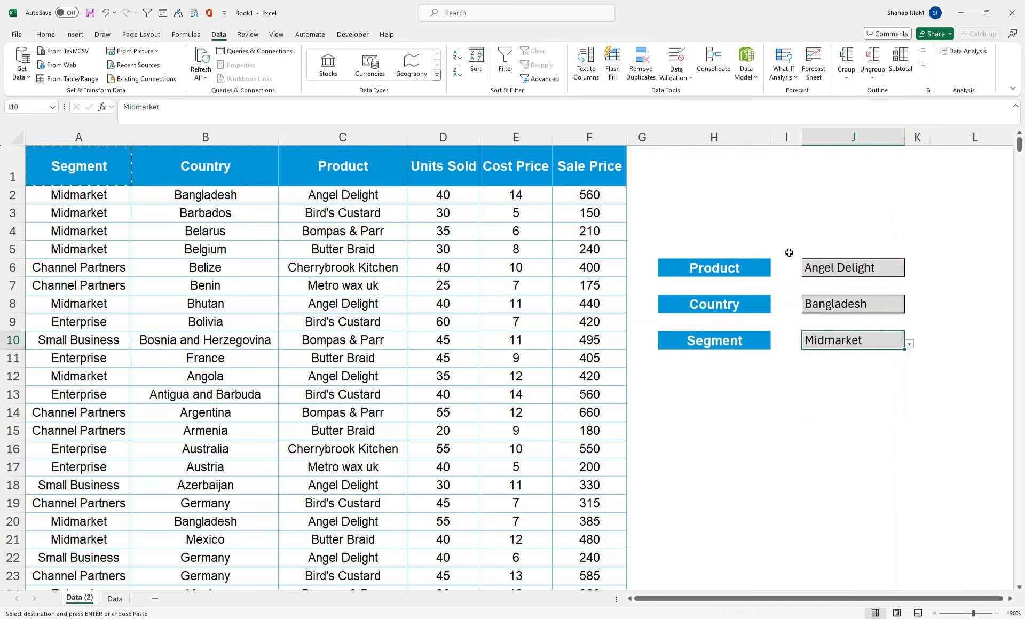
- Begin a MAXIFS formula in H1 with the Sale Price column F:F as its max_range
{"action": "left_click", "coordinate": [715, 162]}
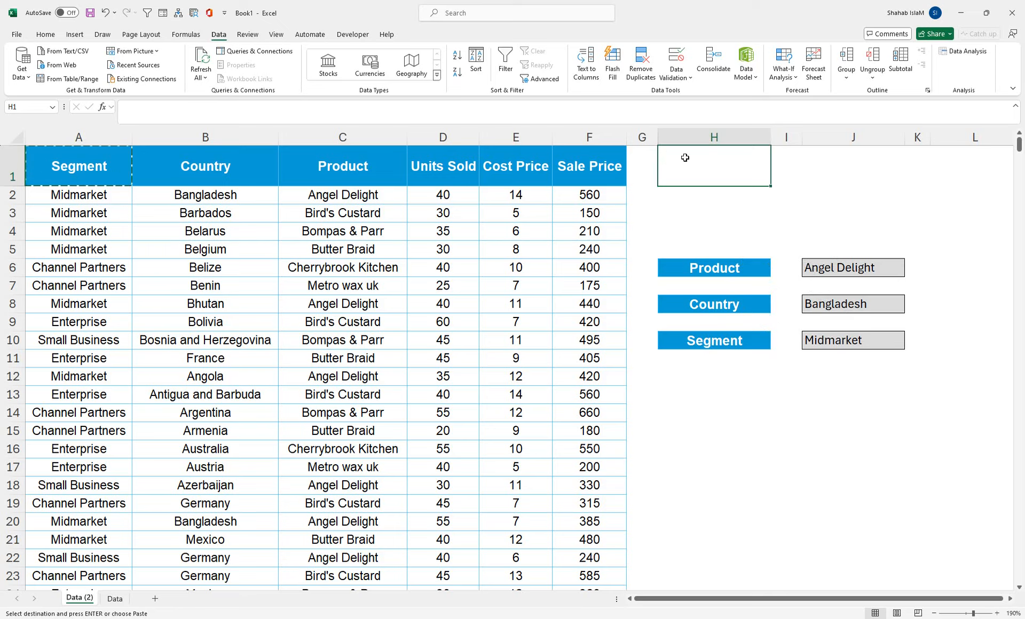
{"action": "type", "text": "=MAX"}
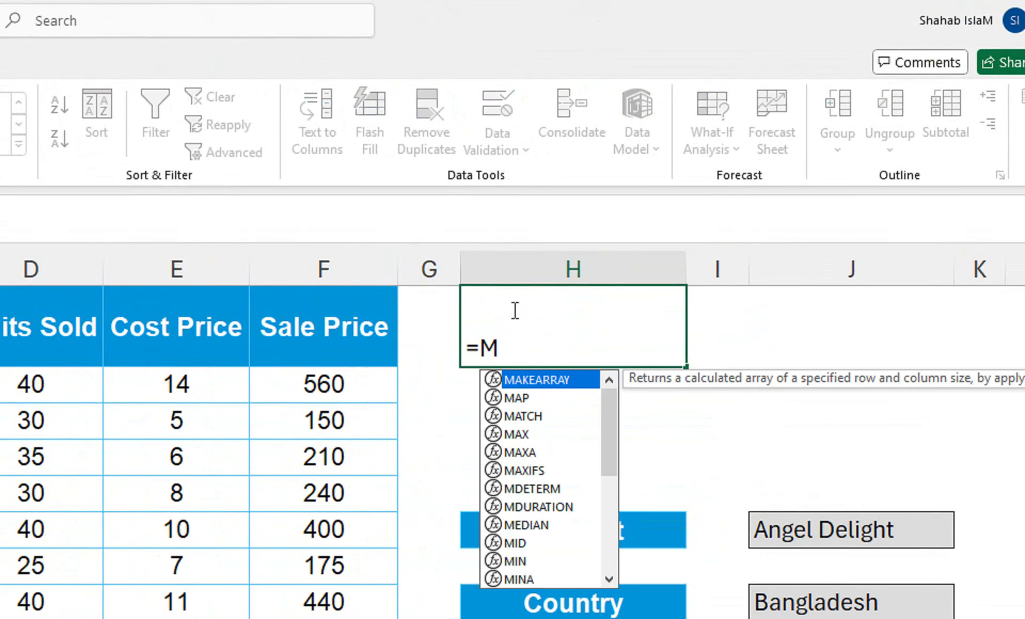
{"action": "key", "text": "Down"}
{"action": "key", "text": "Down"}
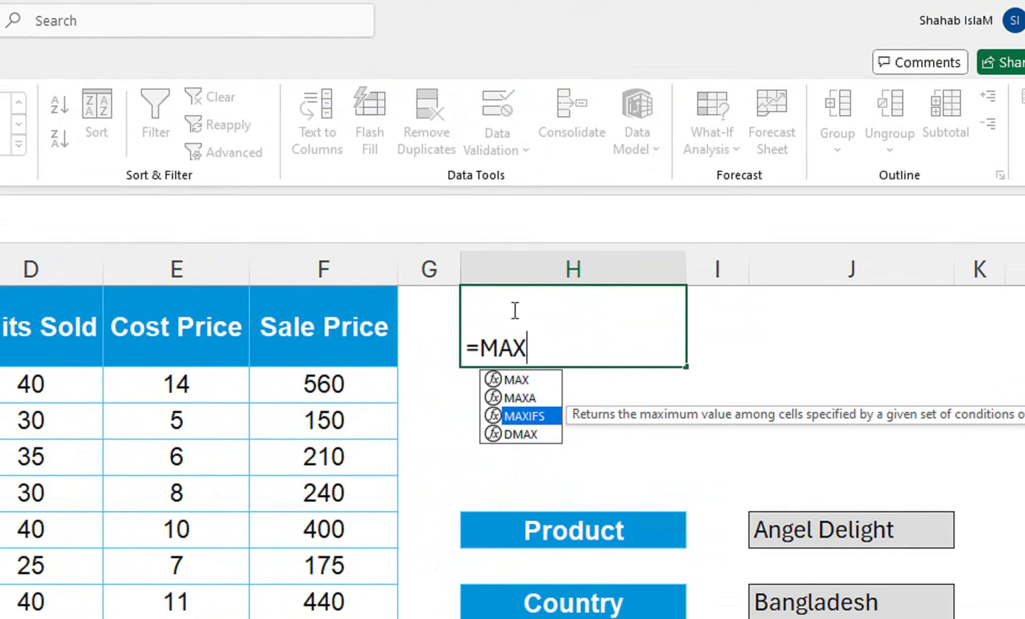
{"action": "double_click", "coordinate": [551, 412]}
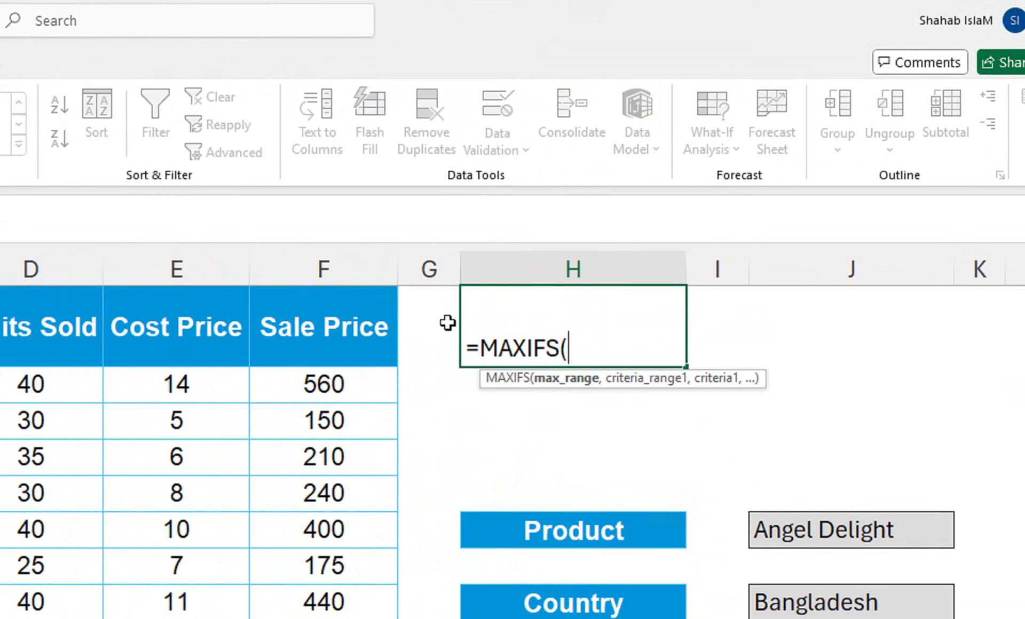
{"action": "left_click", "coordinate": [369, 259]}
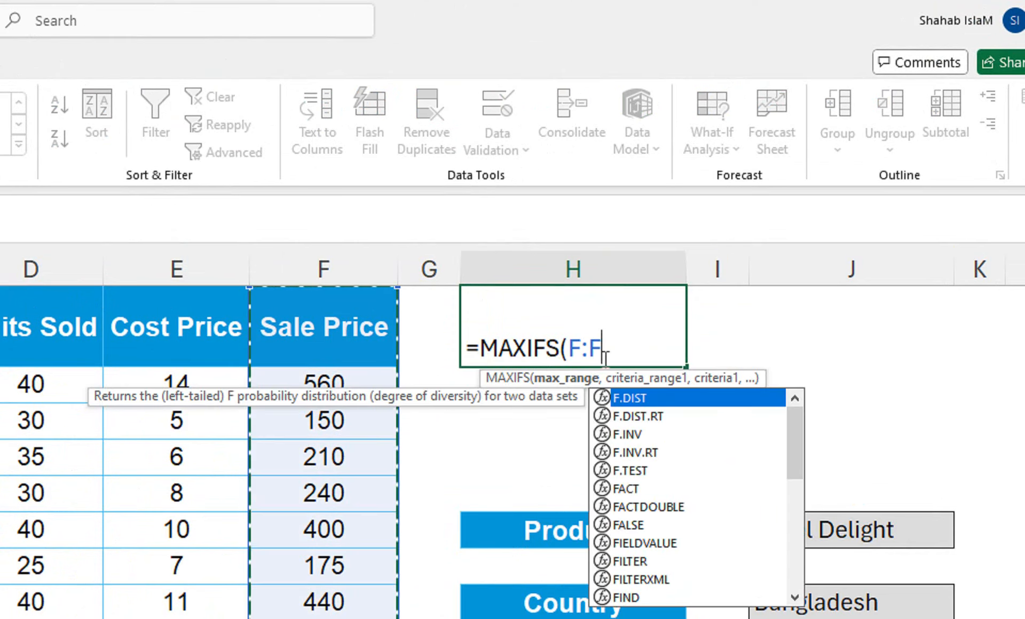
- Add the Product column C:C as the first criteria range of the MAXIFS formula, with J6 as its criterion
{"action": "type", "text": ","}
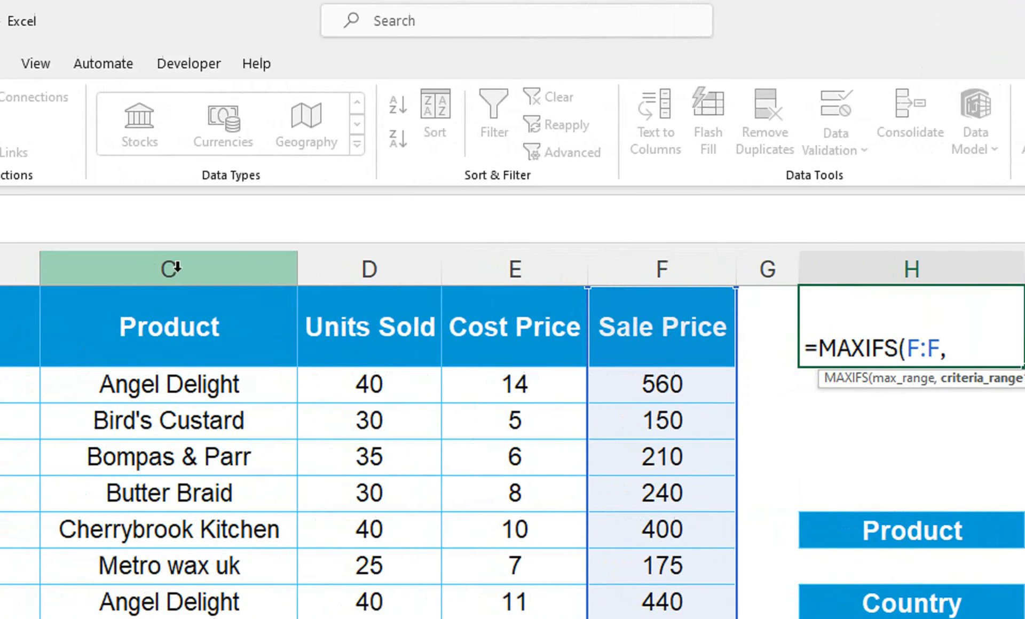
{"action": "left_click", "coordinate": [208, 334]}
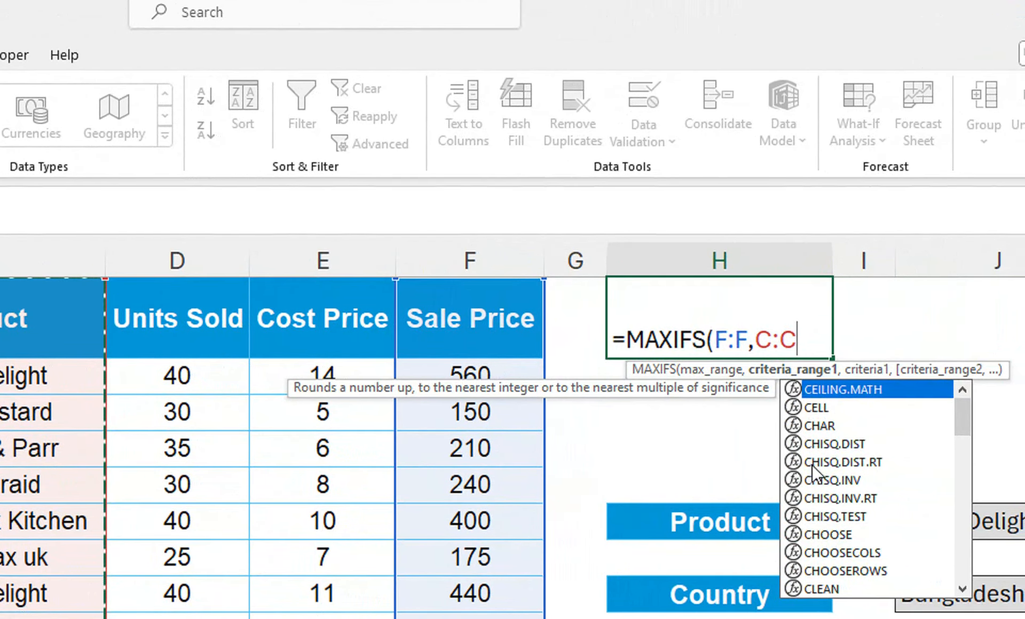
{"action": "type", "text": ","}
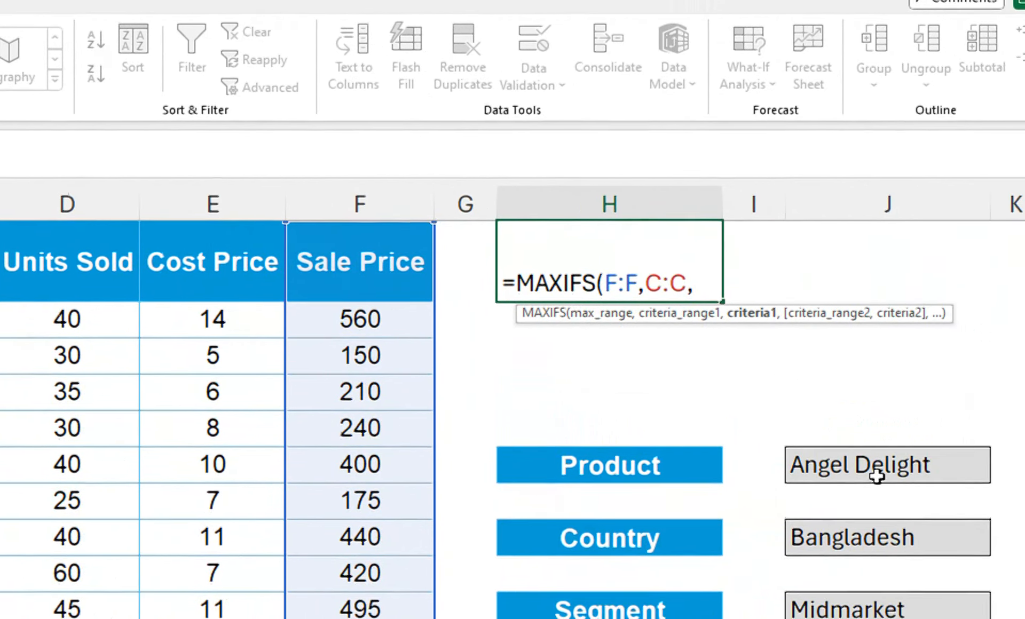
{"action": "left_click", "coordinate": [959, 528]}
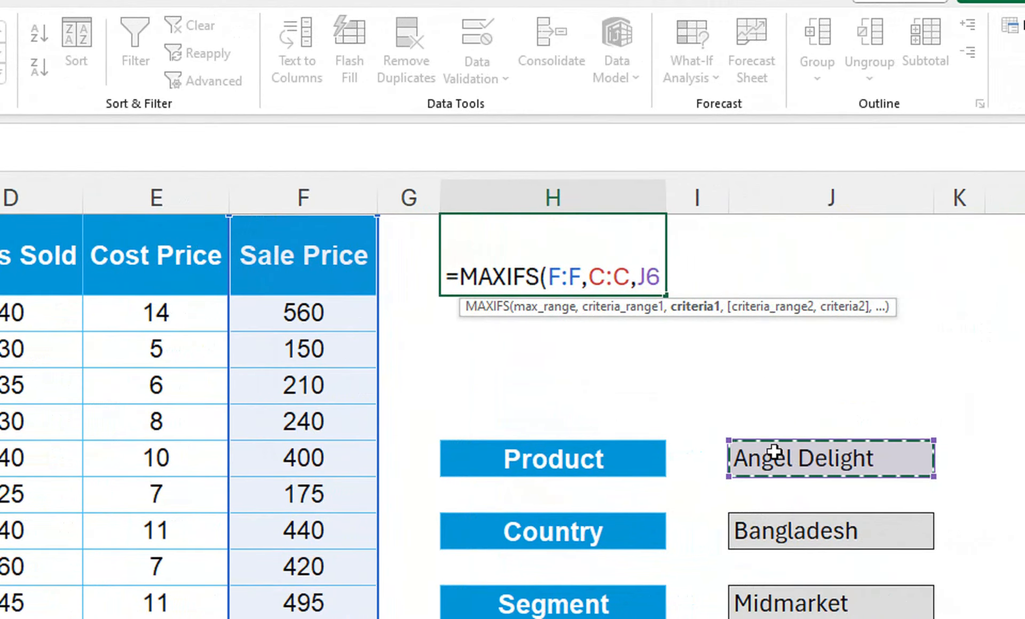
- Add the Country column B:B as the second criteria range of the MAXIFS formula, with J8 as its criterion
{"action": "type", "text": ","}
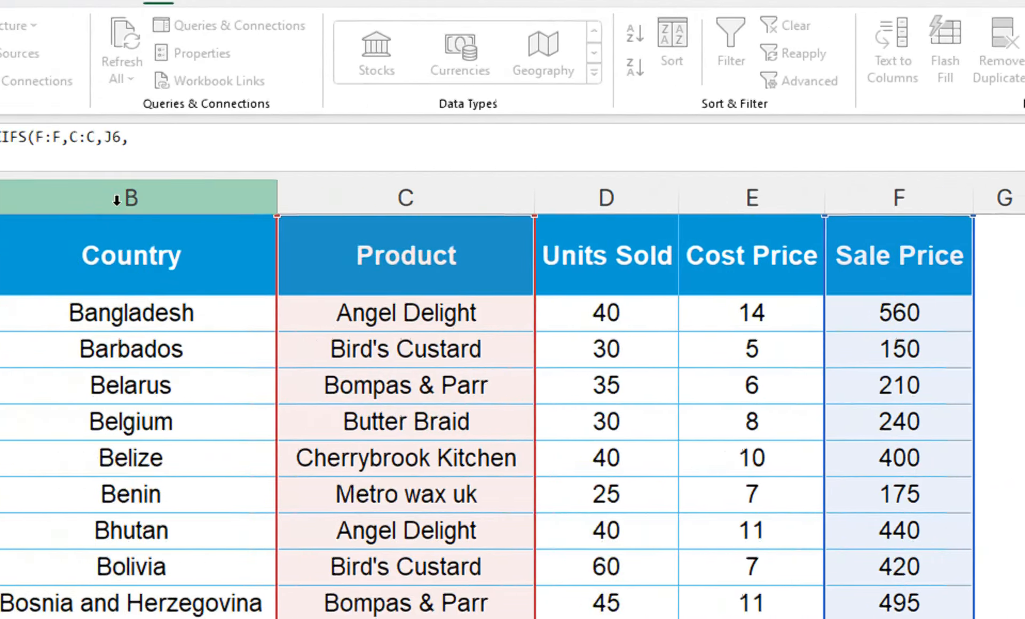
{"action": "left_click", "coordinate": [200, 196]}
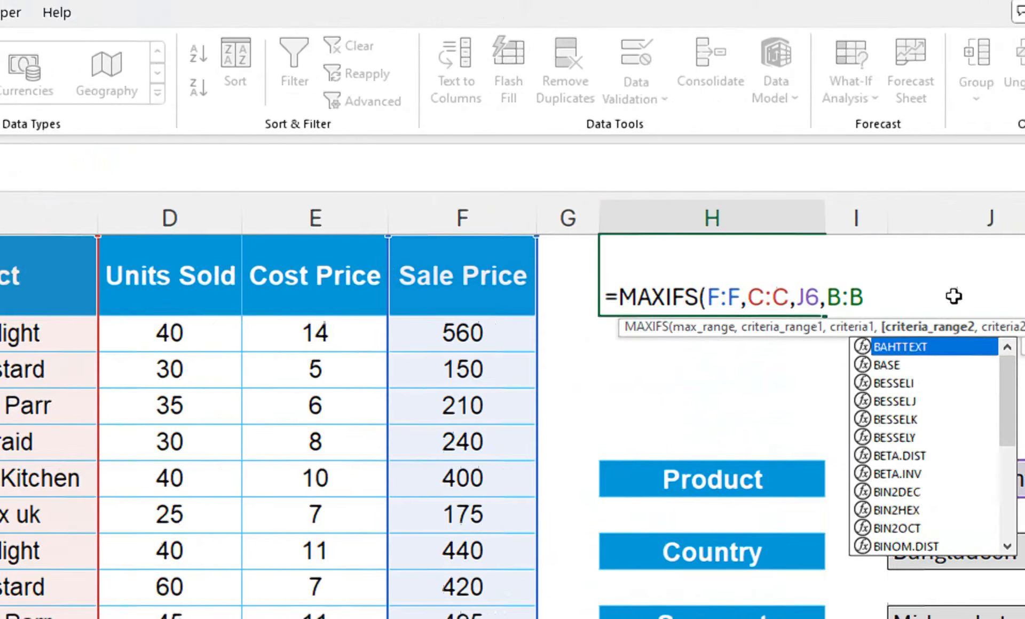
{"action": "type", "text": ","}
{"action": "left_click", "coordinate": [812, 553]}
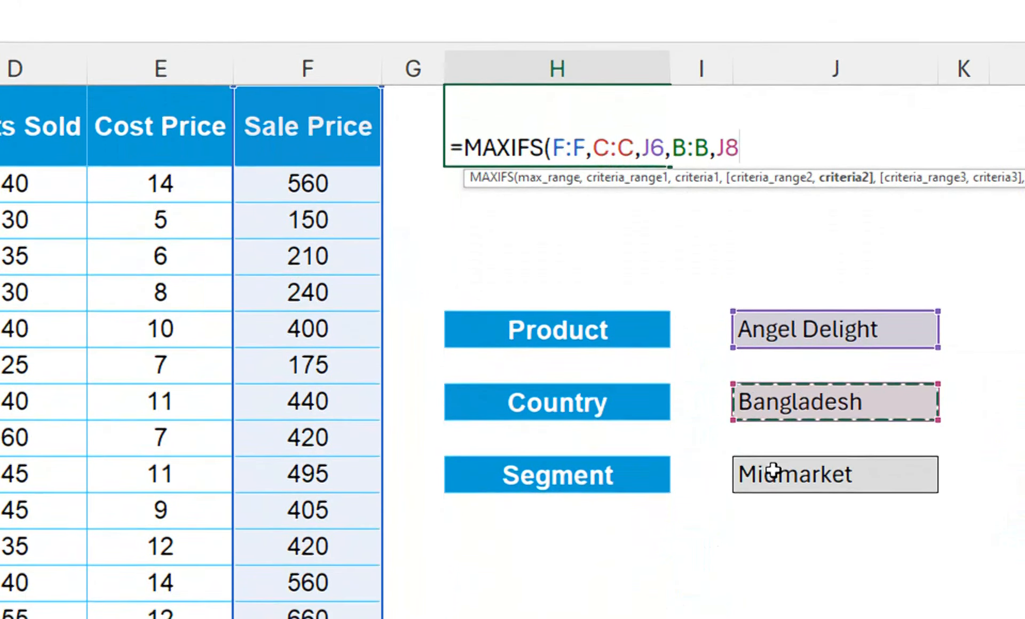
{"action": "type", "text": ","}
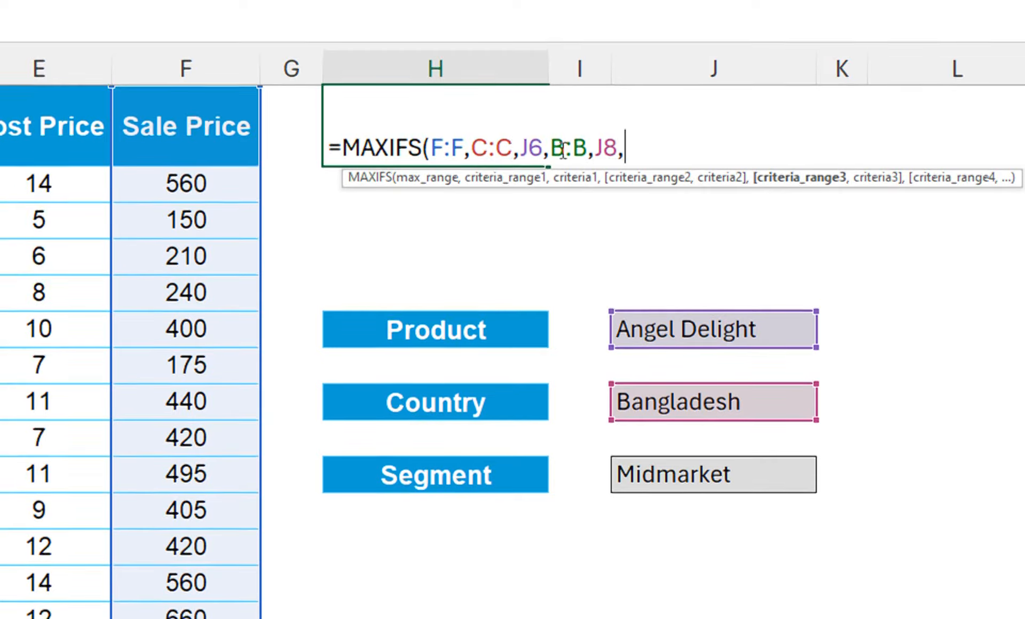
{"action": "left_click_drag", "start_coordinate": [421, 142], "coordinate": [394, 143]}
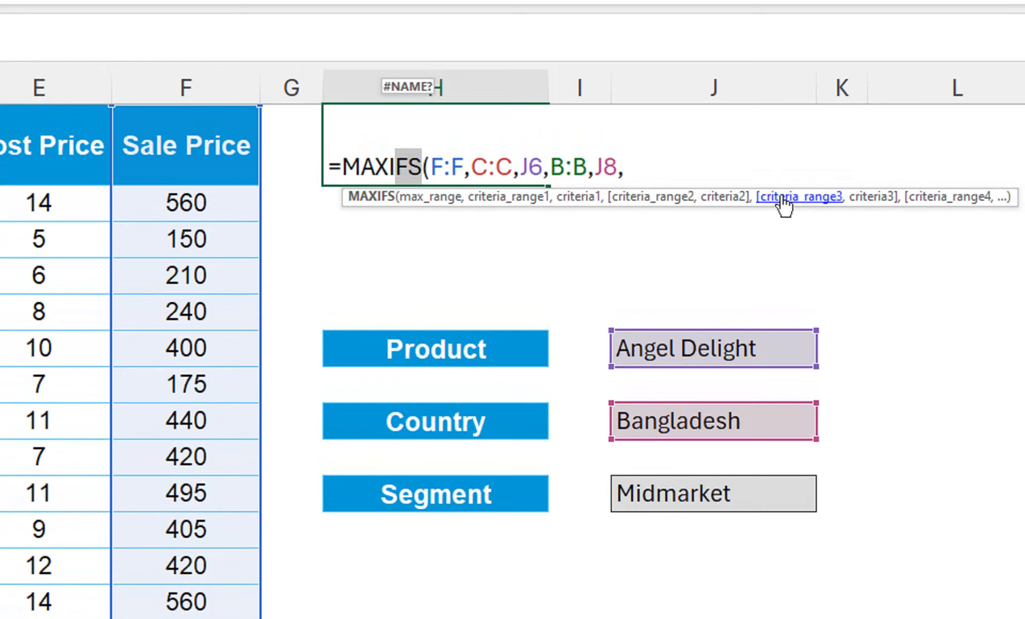
- Add the Segment column A:A as the third criteria range of the MAXIFS formula with J10 as its criterion, and complete the formula
{"action": "left_click", "coordinate": [682, 158]}
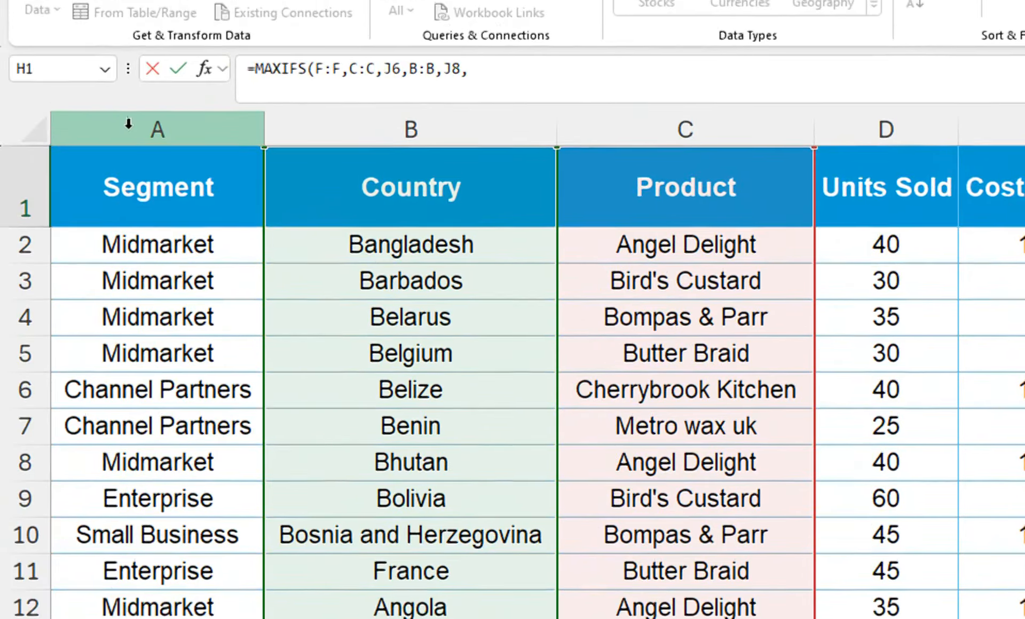
{"action": "left_click", "coordinate": [136, 146]}
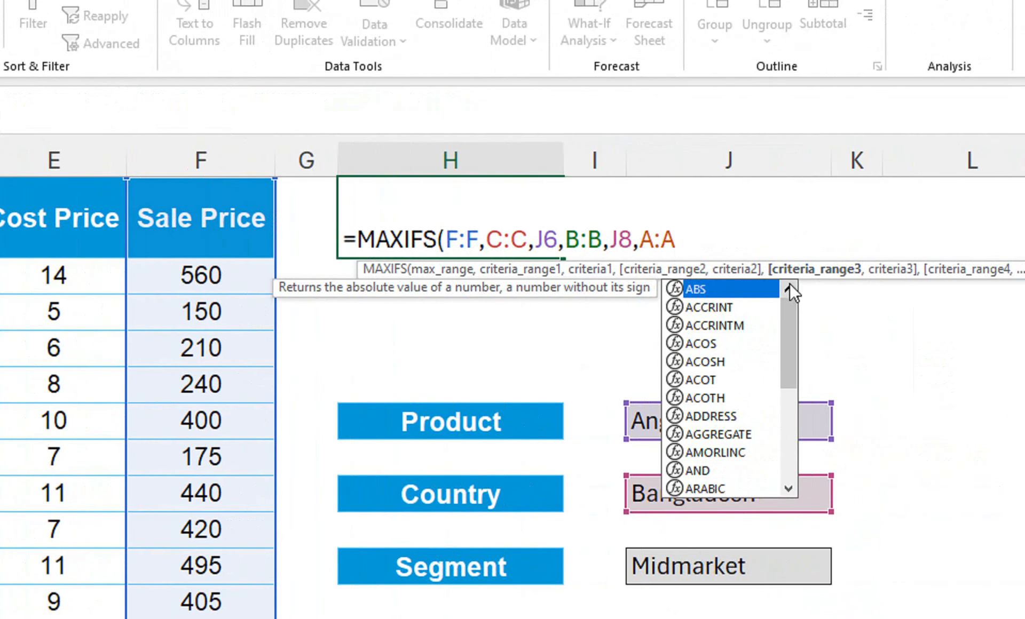
{"action": "type", "text": ","}
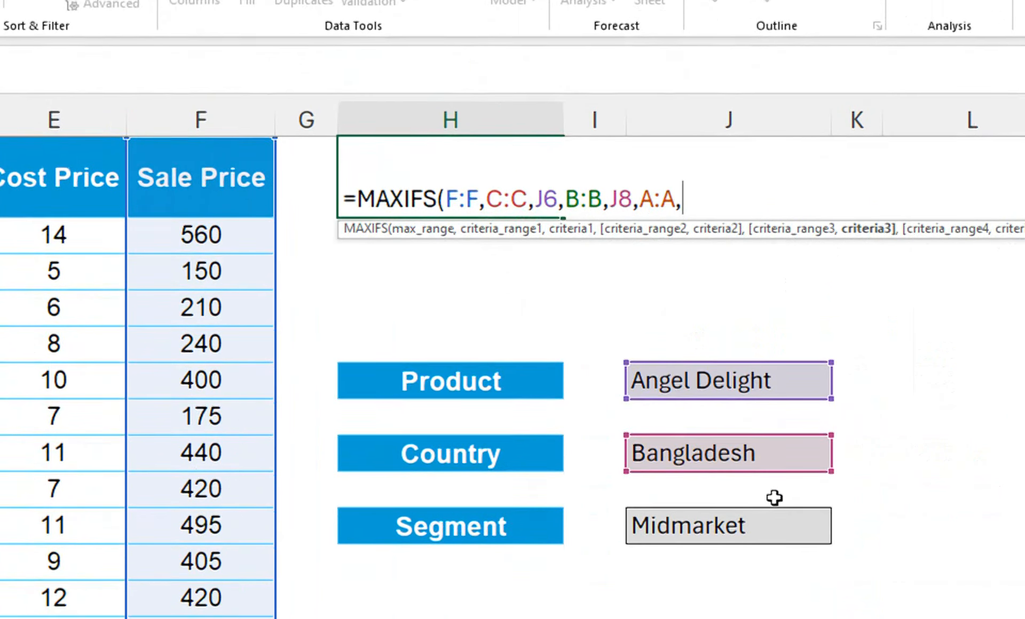
{"action": "left_click", "coordinate": [771, 514]}
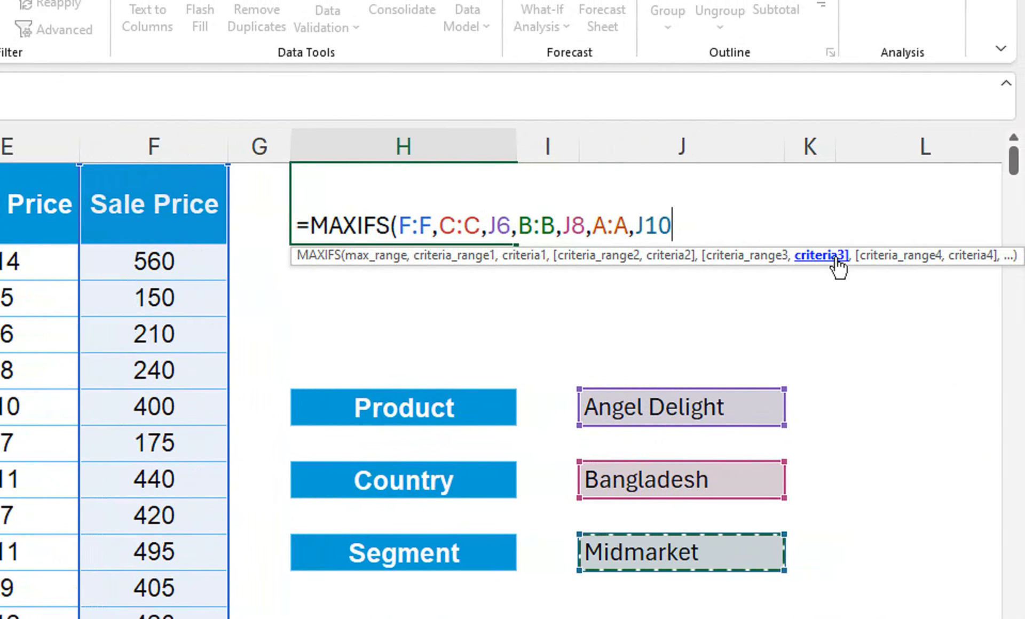
{"action": "type", "text": ","}
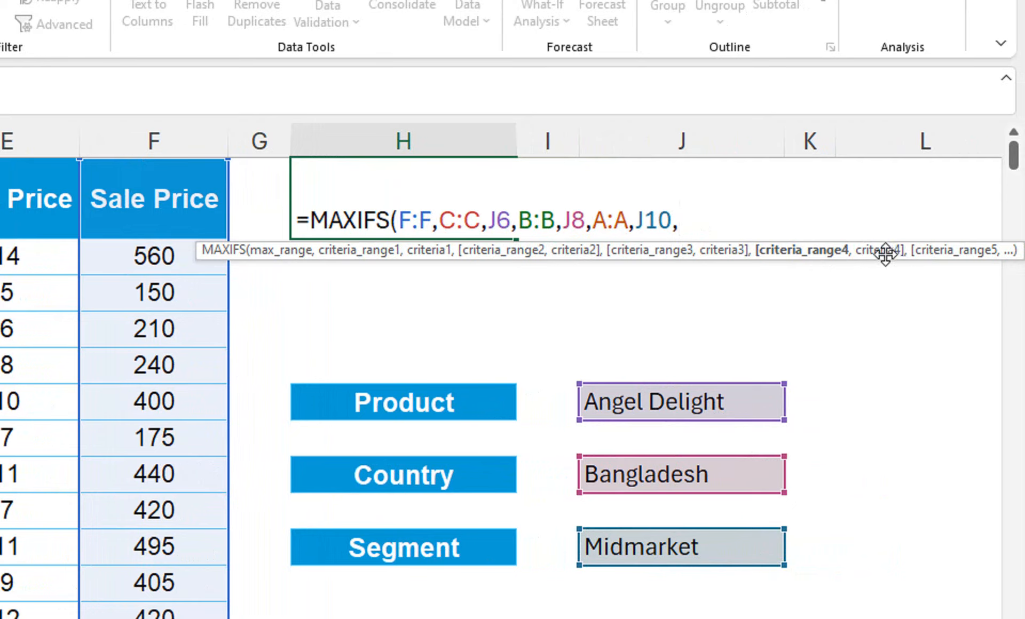
{"action": "key", "text": "BackSpace"}
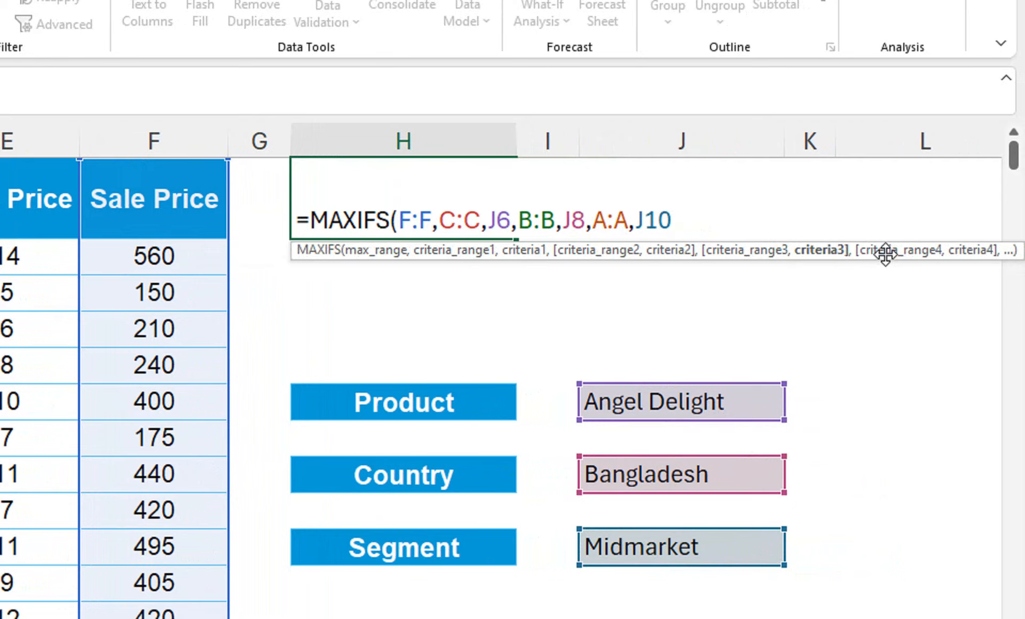
{"action": "type", "text": ")"}
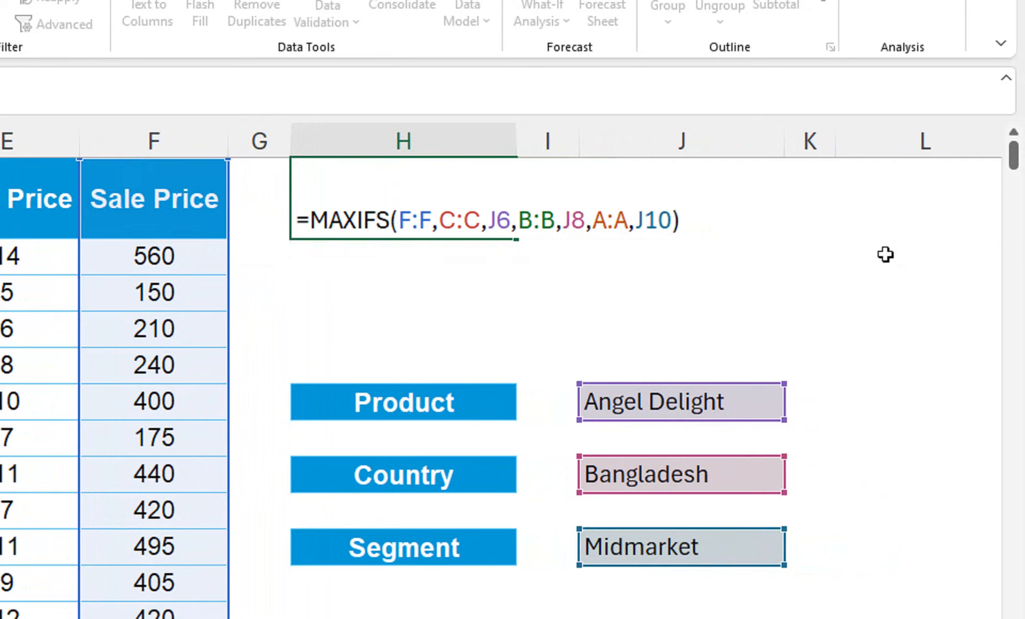
{"action": "key", "text": "Return"}
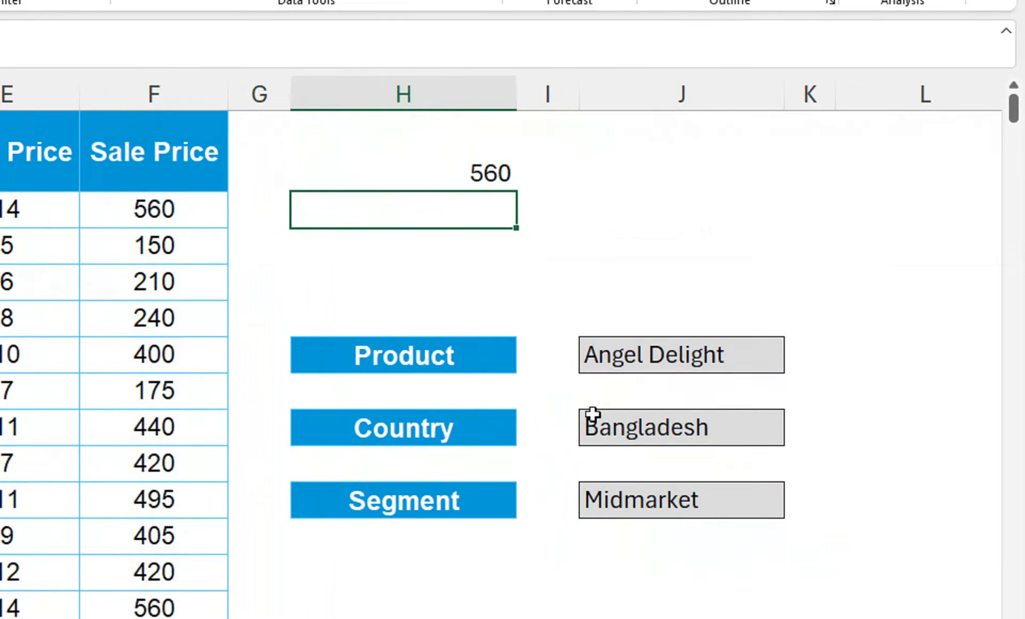
- Centre the MAXIFS result in H1 horizontally and vertically, make it bold and enlarge its font considerably
{"action": "left_click", "coordinate": [474, 188]}
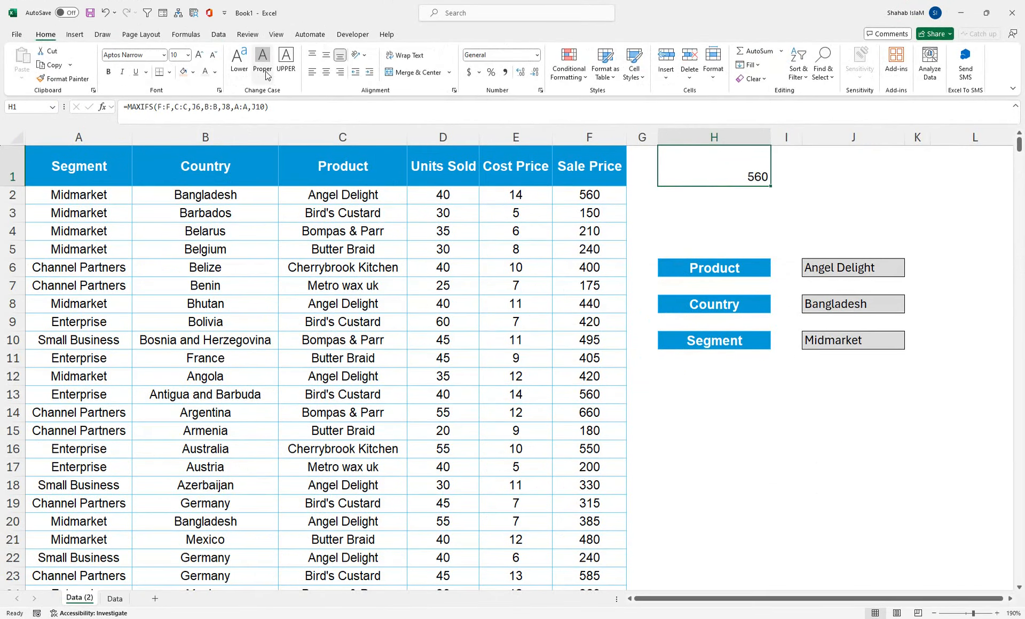
{"action": "left_click", "coordinate": [326, 71]}
{"action": "left_click", "coordinate": [326, 55]}
{"action": "left_click", "coordinate": [108, 72]}
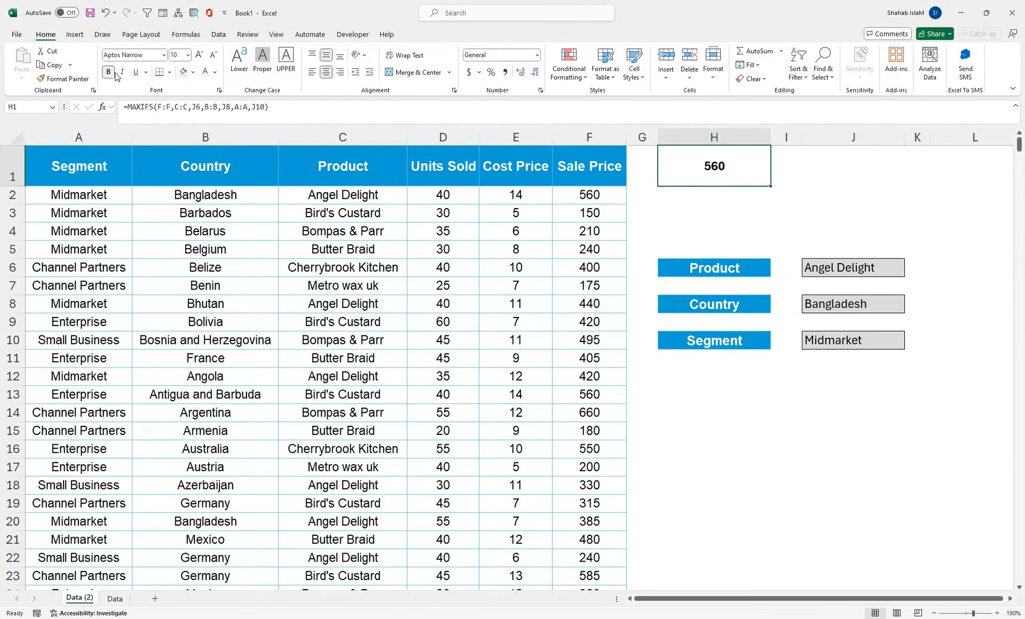
{"action": "left_click", "coordinate": [199, 54]}
{"action": "left_click", "coordinate": [199, 55]}
{"action": "left_click", "coordinate": [199, 55]}
{"action": "left_click", "coordinate": [199, 55]}
{"action": "left_click", "coordinate": [199, 54]}
{"action": "left_click", "coordinate": [199, 55]}
{"action": "left_click", "coordinate": [199, 55]}
{"action": "left_click", "coordinate": [199, 54]}
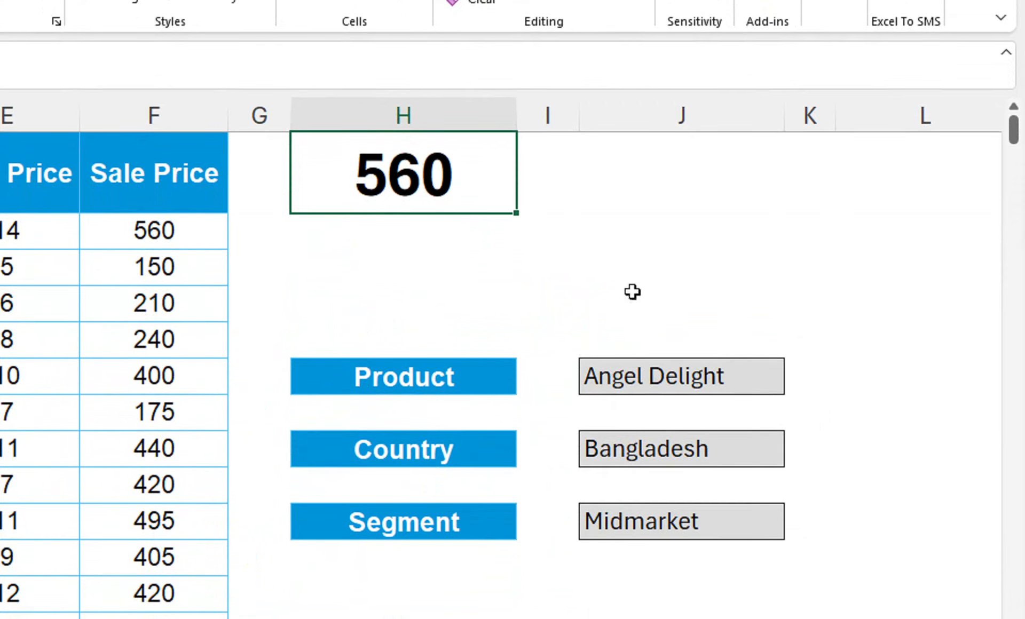
- Begin a COUNTIFS formula in J1 with the Product column C:C as the first criteria range and J6 as its criterion
{"action": "left_click", "coordinate": [650, 187]}
{"action": "type", "text": "=COUNTIF"}
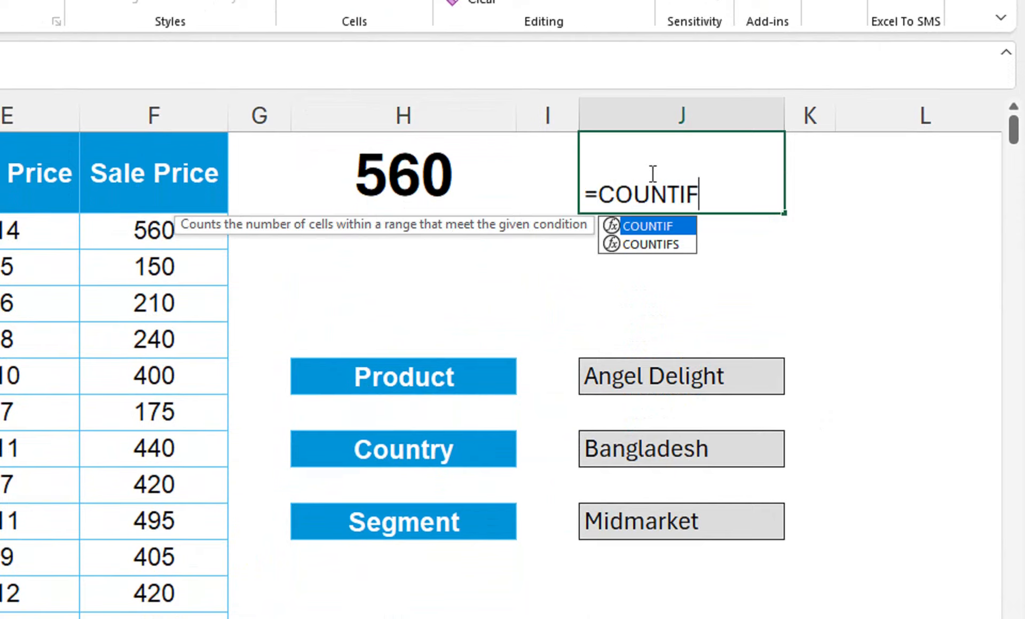
{"action": "key", "text": "Down"}
{"action": "key", "text": "Tab"}
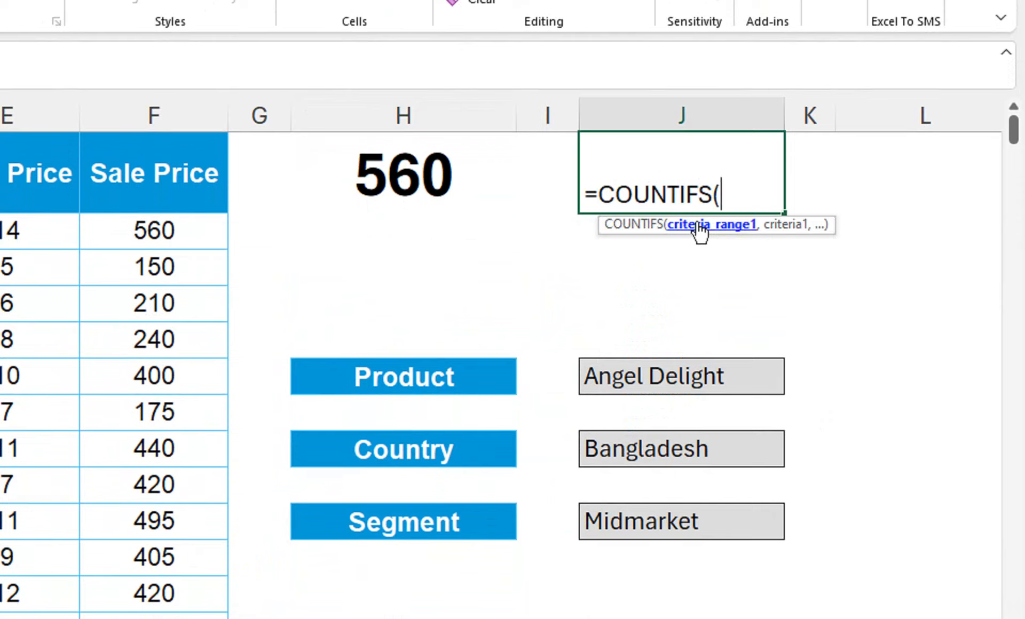
{"action": "left_click", "coordinate": [214, 155]}
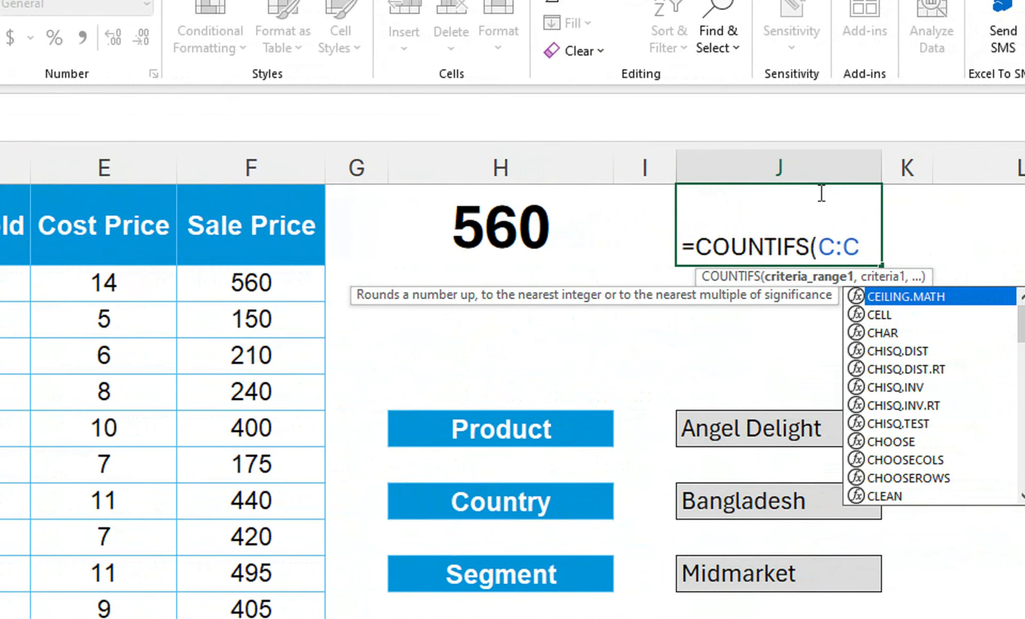
{"action": "type", "text": ","}
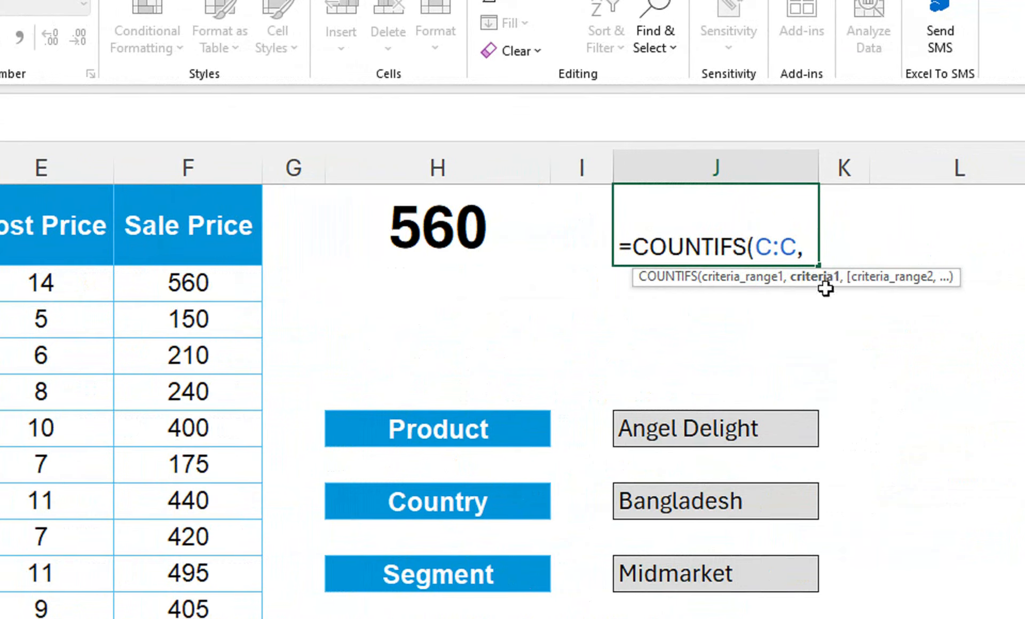
{"action": "left_click", "coordinate": [639, 427]}
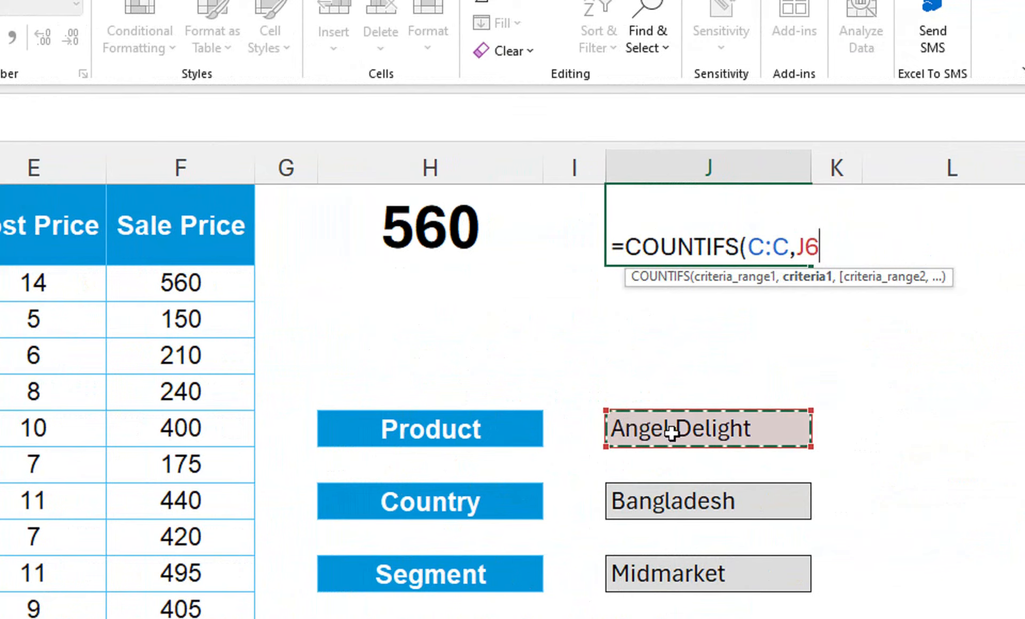
{"action": "type", "text": ","}
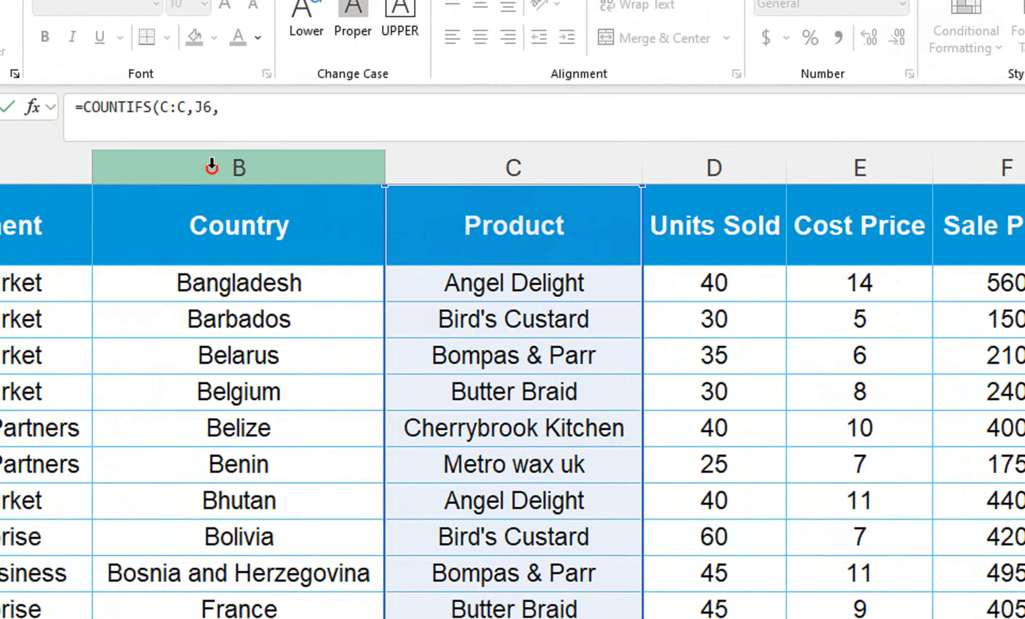
- Add the Country column B:B as the second criteria range of the COUNTIFS formula, with J8 as its criterion
{"action": "left_click", "coordinate": [212, 166]}
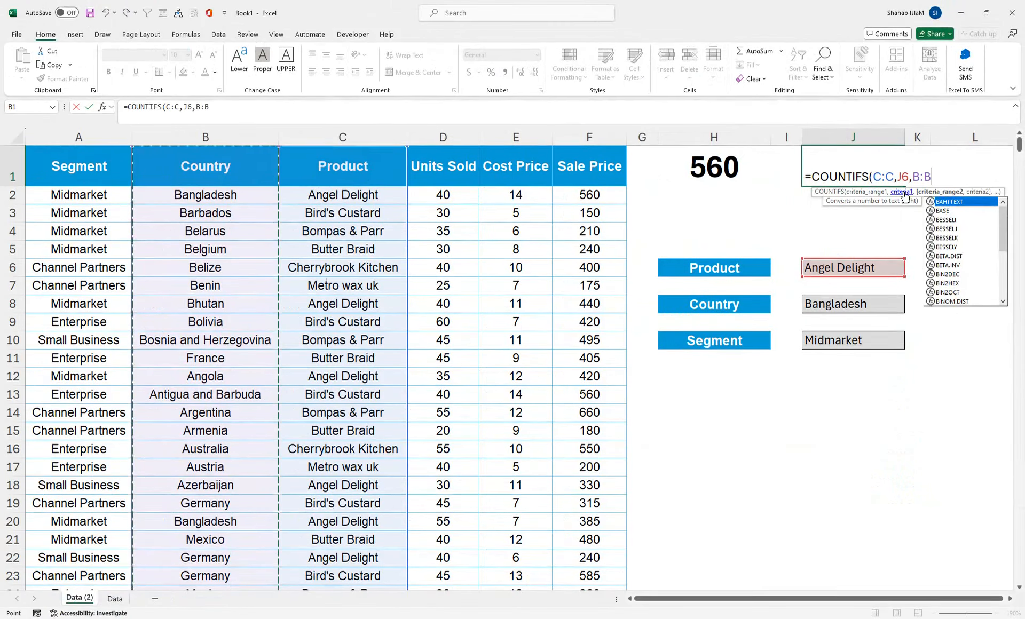
{"action": "type", "text": ","}
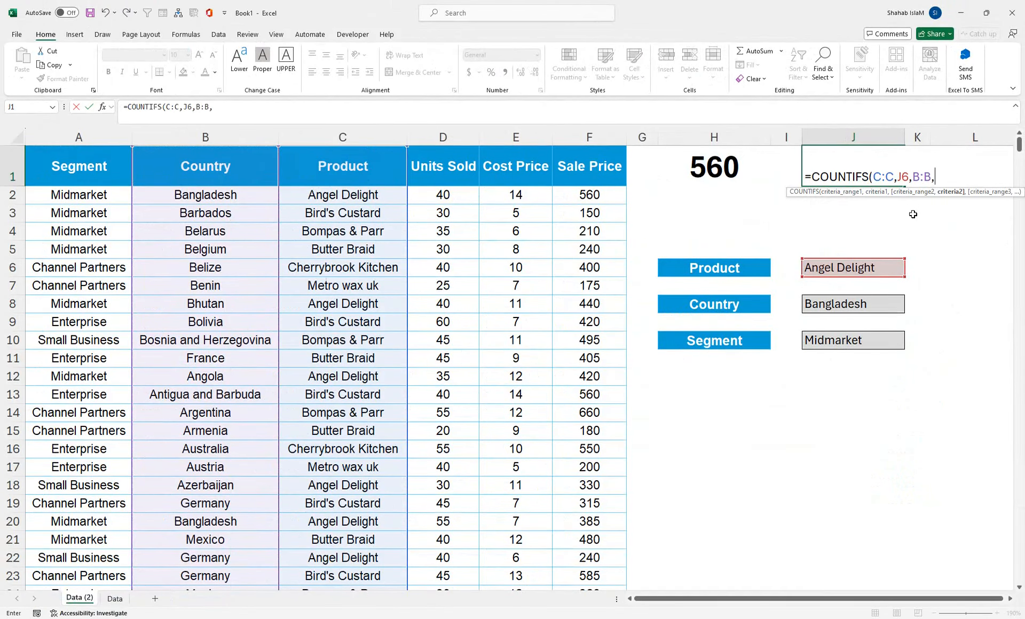
{"action": "left_click", "coordinate": [844, 302]}
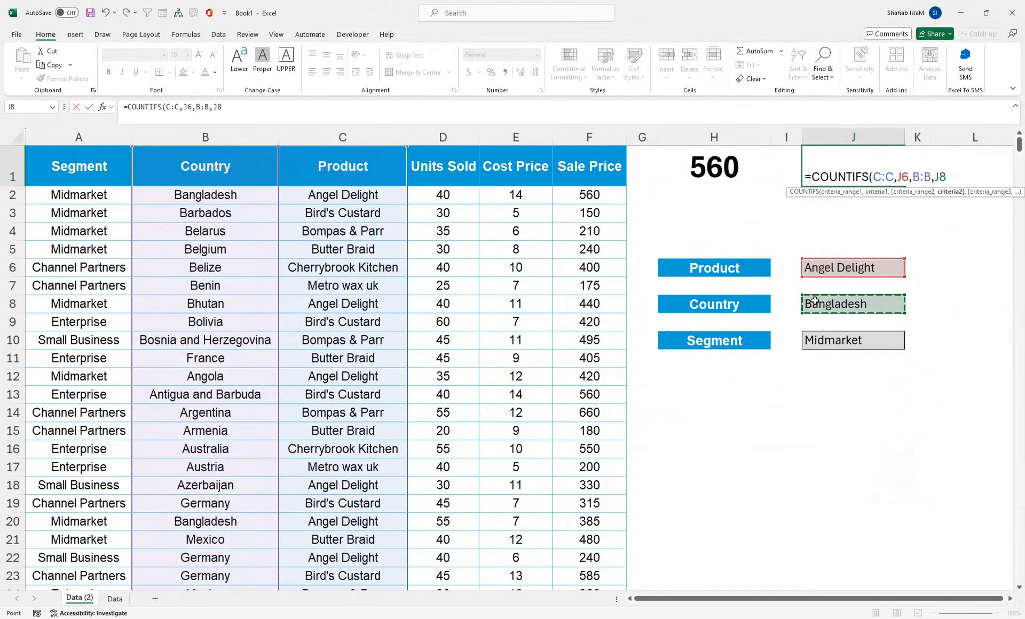
{"action": "type", "text": ","}
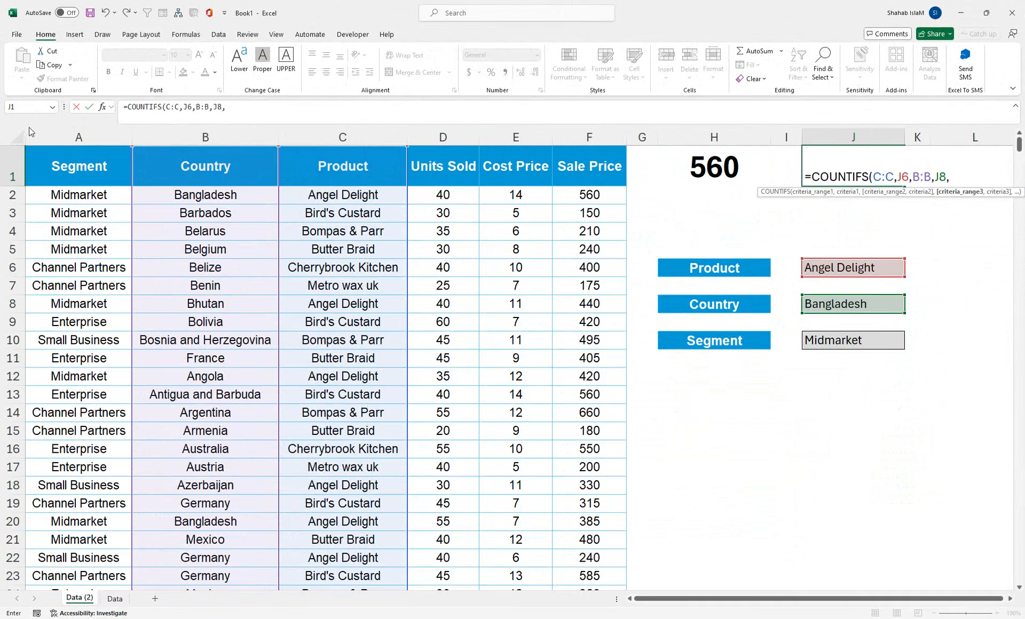
- Add the Segment column A:A as the third criteria range of the COUNTIFS formula with J10 as its criterion, and complete the formula
{"action": "left_click", "coordinate": [31, 133]}
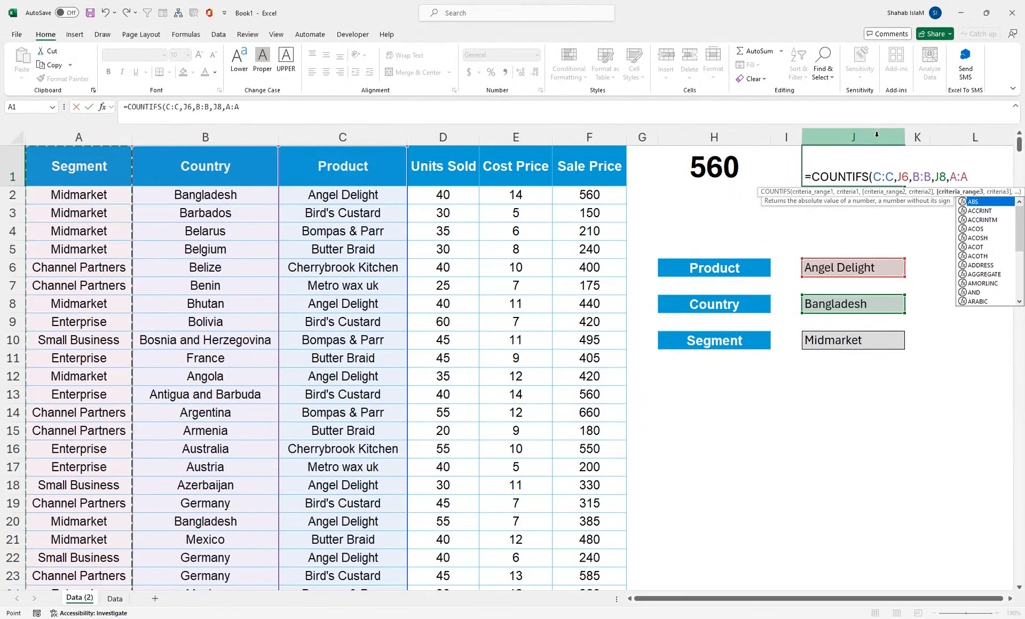
{"action": "type", "text": ","}
{"action": "left_click", "coordinate": [857, 343]}
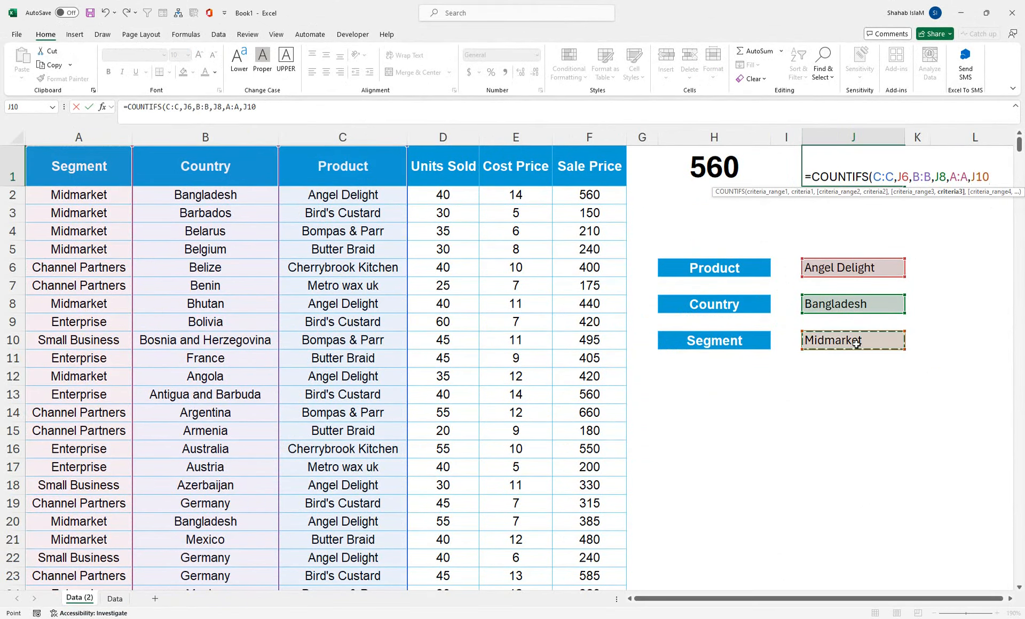
{"action": "key", "text": "Return"}
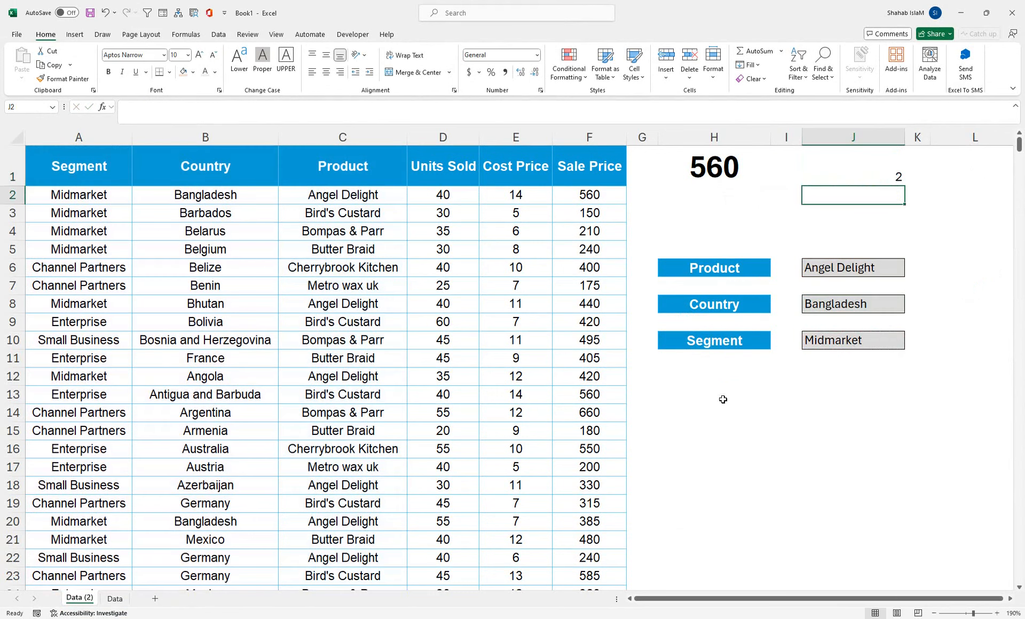
{"action": "left_click_drag", "start_coordinate": [808, 260], "coordinate": [827, 342]}
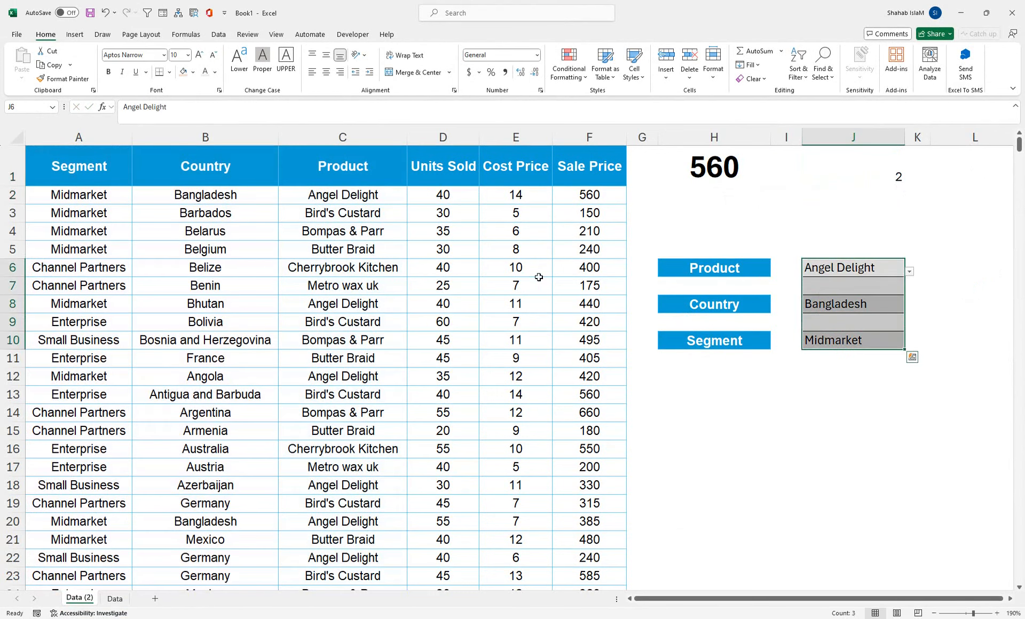
- Centre the COUNTIFS result in J1 horizontally and vertically and enlarge its font to size 26
{"action": "left_click", "coordinate": [844, 170]}
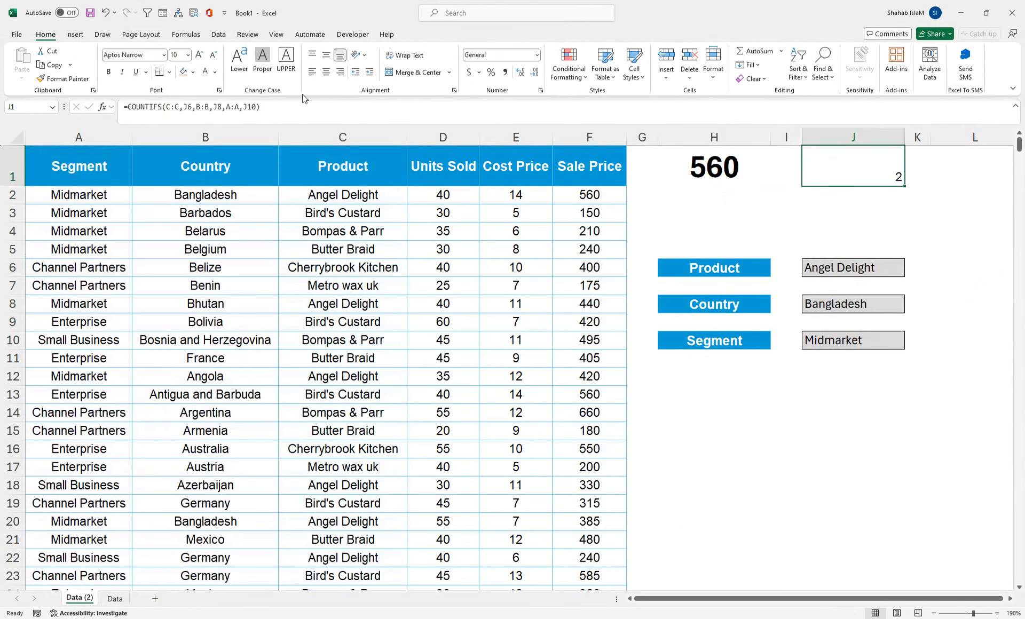
{"action": "left_click", "coordinate": [326, 73]}
{"action": "left_click", "coordinate": [325, 56]}
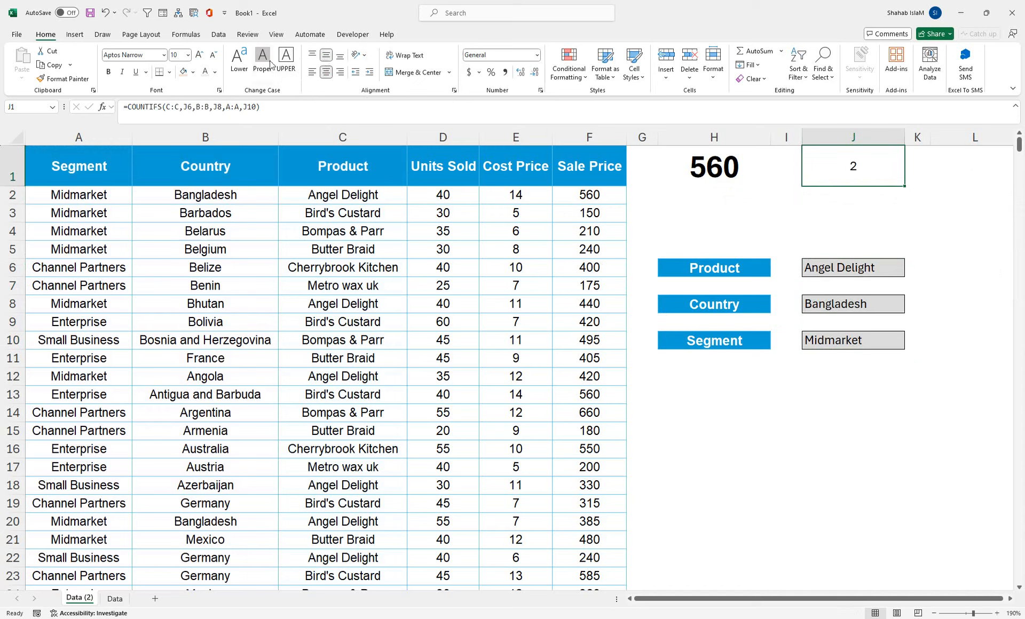
{"action": "left_click", "coordinate": [206, 57]}
{"action": "left_click", "coordinate": [206, 57]}
{"action": "left_click", "coordinate": [199, 56]}
{"action": "left_click", "coordinate": [200, 55]}
{"action": "left_click", "coordinate": [200, 56]}
{"action": "left_click", "coordinate": [199, 55]}
{"action": "left_click", "coordinate": [199, 56]}
{"action": "left_click", "coordinate": [199, 55]}
{"action": "left_click", "coordinate": [199, 55]}
- Narrow the spacer columns I and K and widen column L slightly
{"action": "left_click_drag", "start_coordinate": [802, 137], "coordinate": [786, 137]}
{"action": "left_click_drag", "start_coordinate": [910, 141], "coordinate": [903, 140]}
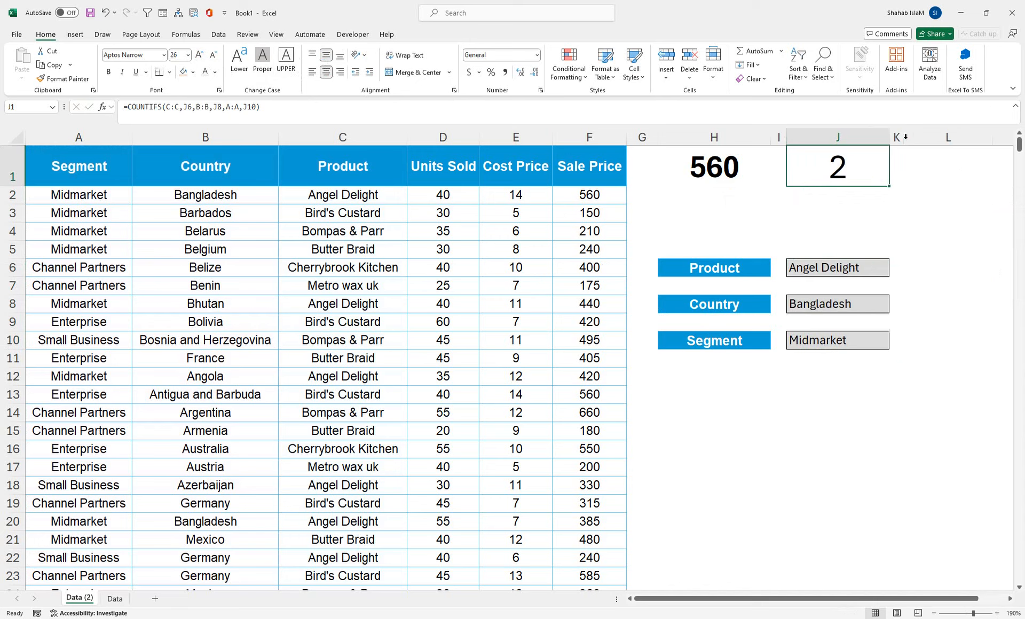
{"action": "left_click", "coordinate": [932, 158]}
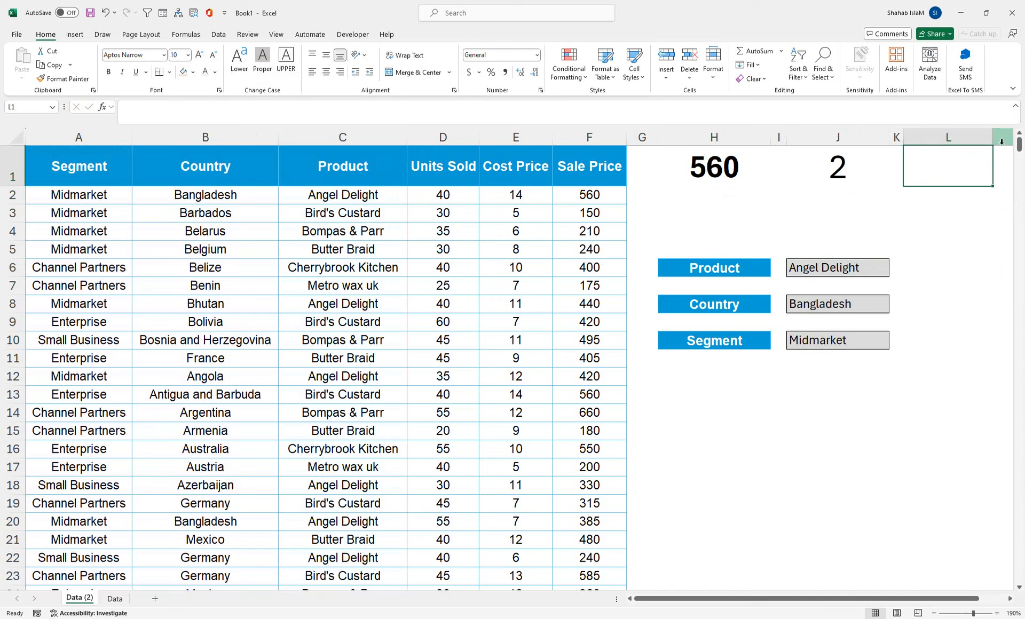
{"action": "left_click_drag", "start_coordinate": [993, 137], "coordinate": [999, 137]}
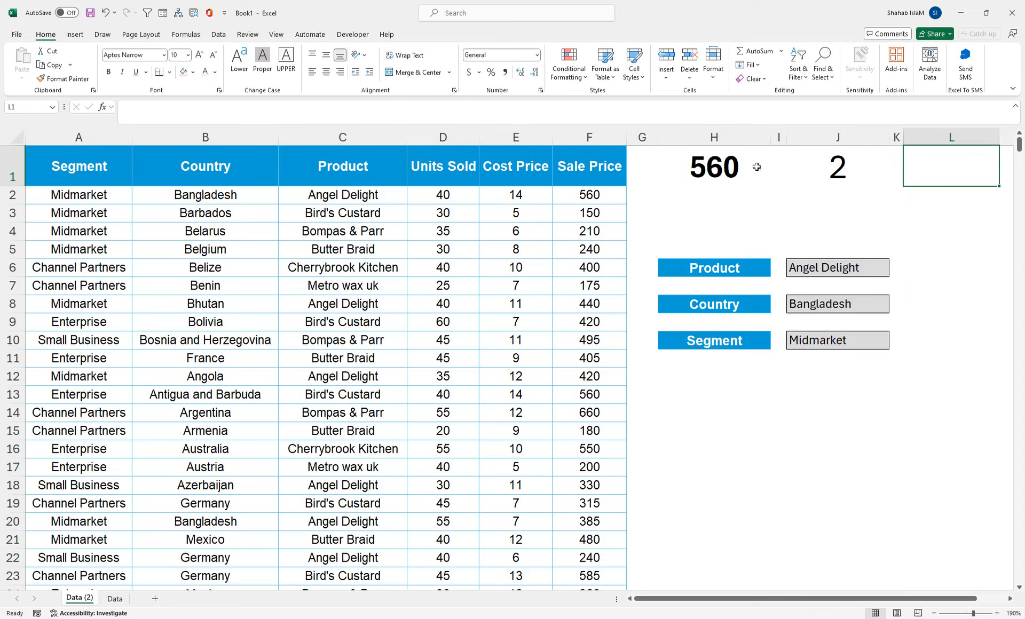
- Choose Mexico as the country in J8, and select the empty cell L1
{"action": "left_click", "coordinate": [870, 340]}
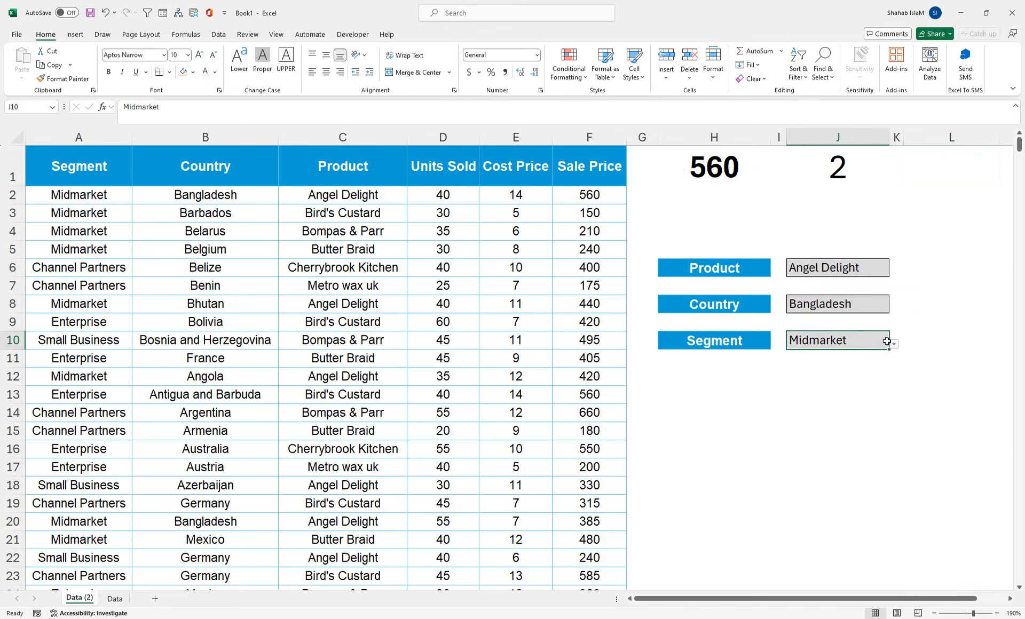
{"action": "left_click", "coordinate": [887, 301]}
{"action": "left_click", "coordinate": [893, 308]}
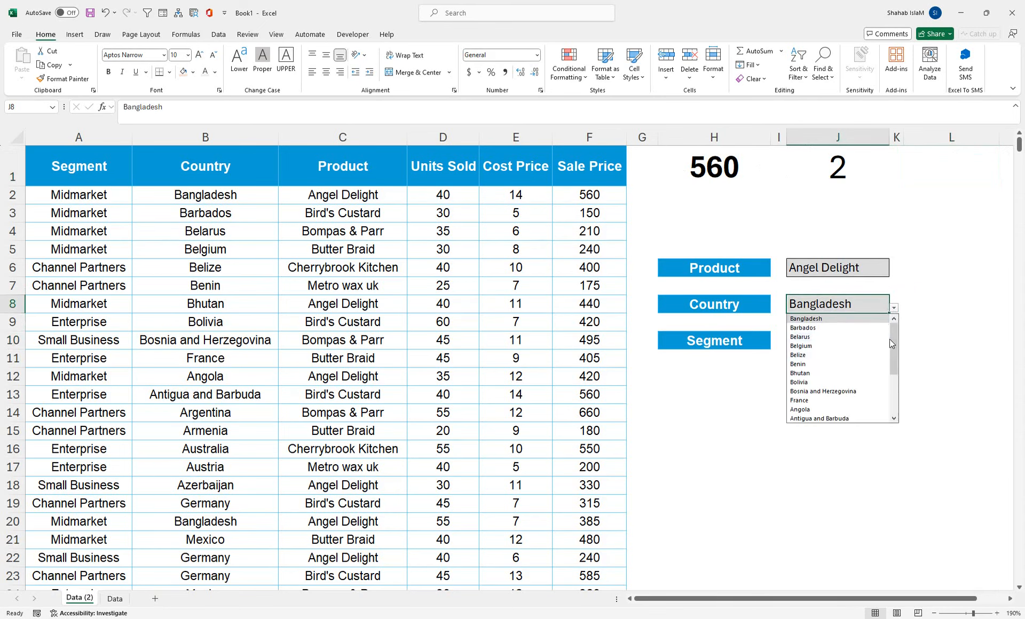
{"action": "left_click_drag", "start_coordinate": [890, 339], "coordinate": [891, 376]}
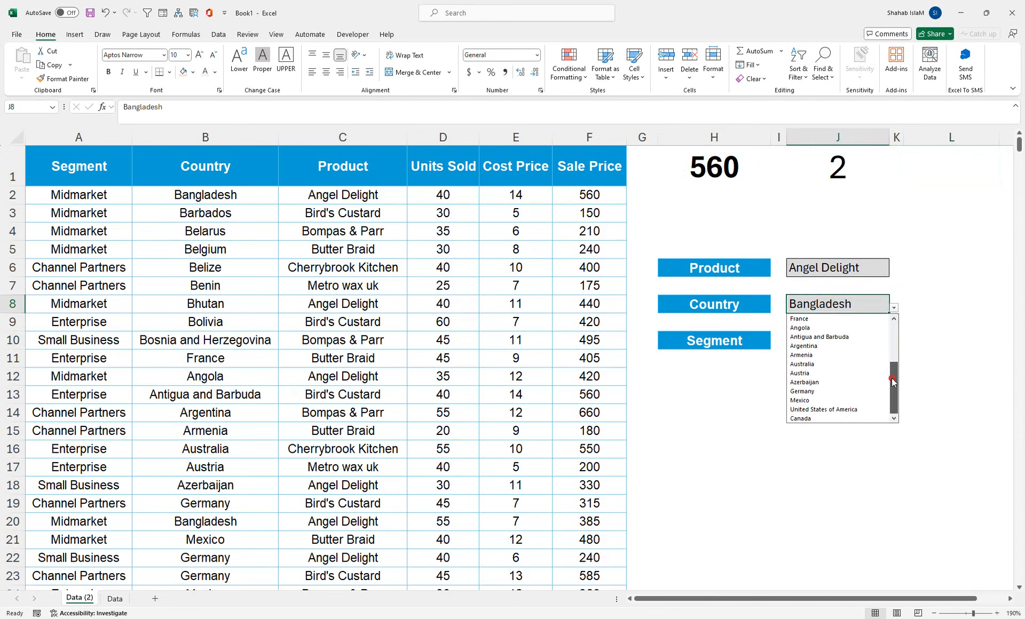
{"action": "left_click", "coordinate": [827, 397]}
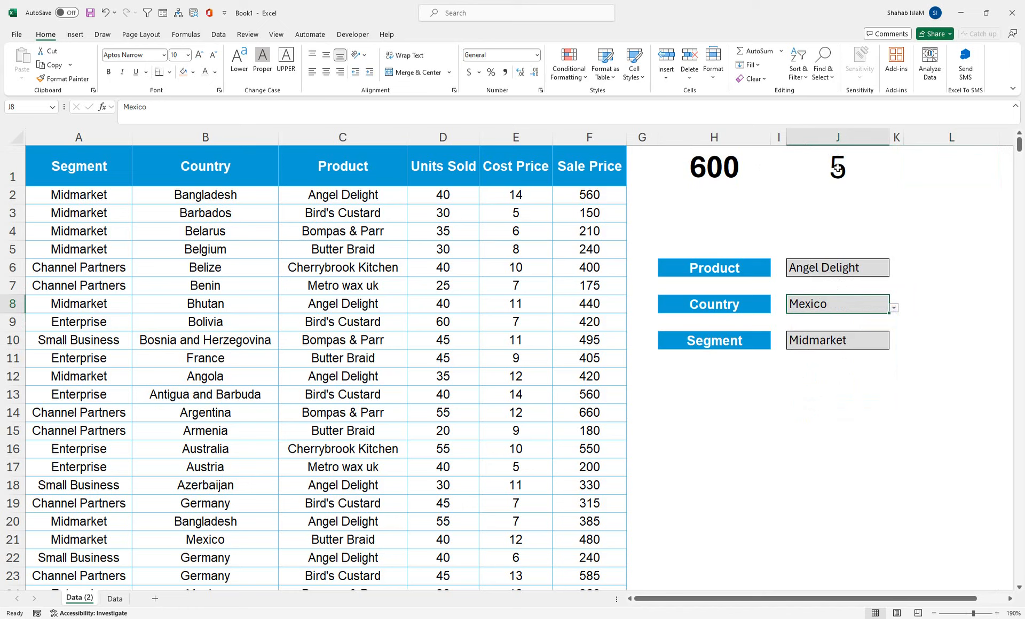
{"action": "left_click", "coordinate": [947, 167]}
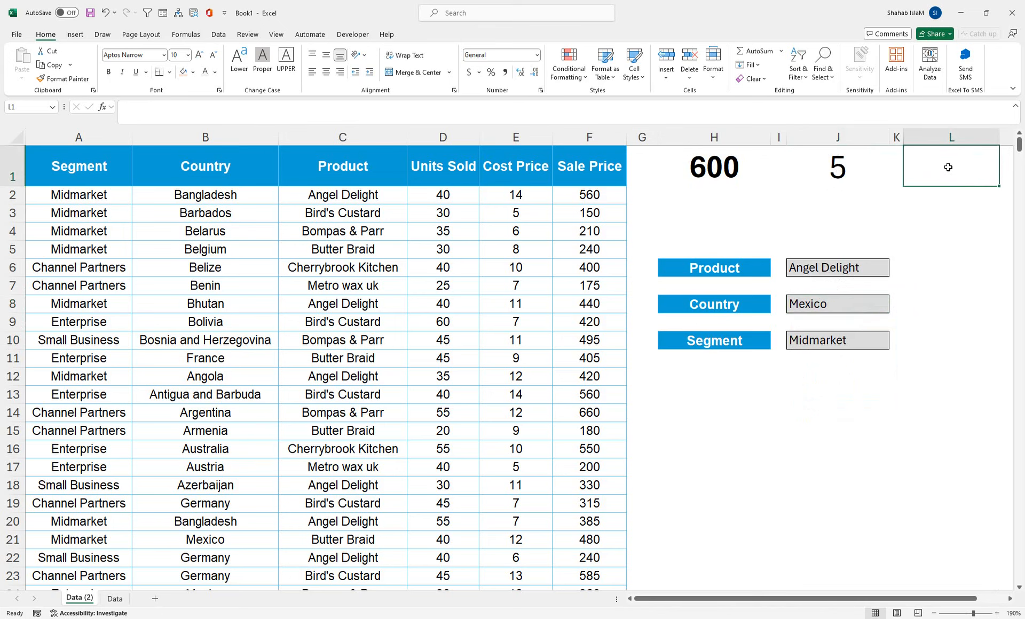
- Start a SUMIFS formula in L1 with the Sale Price column F:F as the sum range
{"action": "type", "text": "=S"}
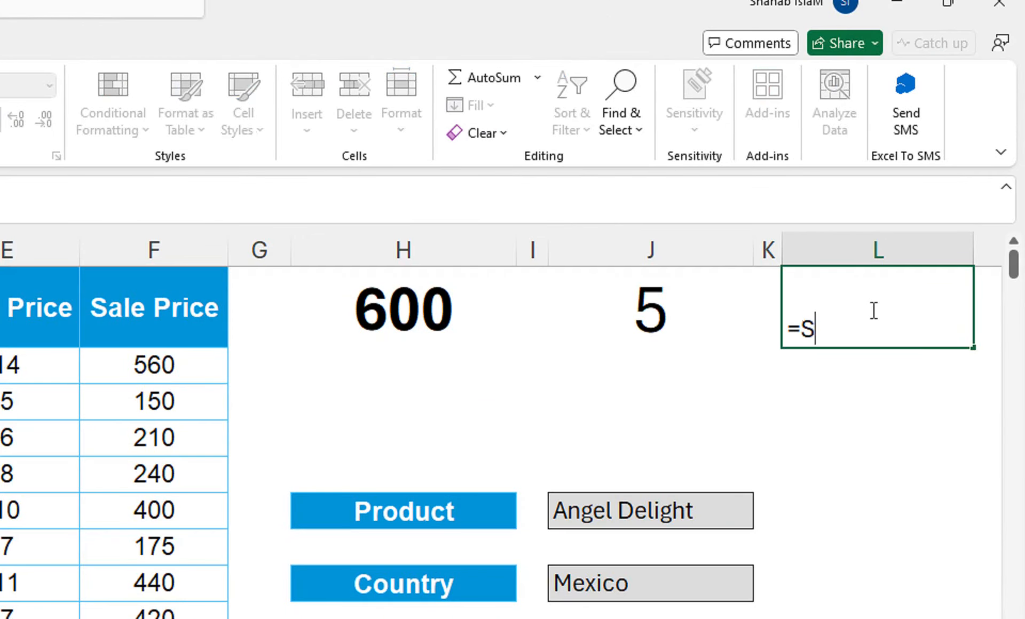
{"action": "type", "text": "UMIFS("}
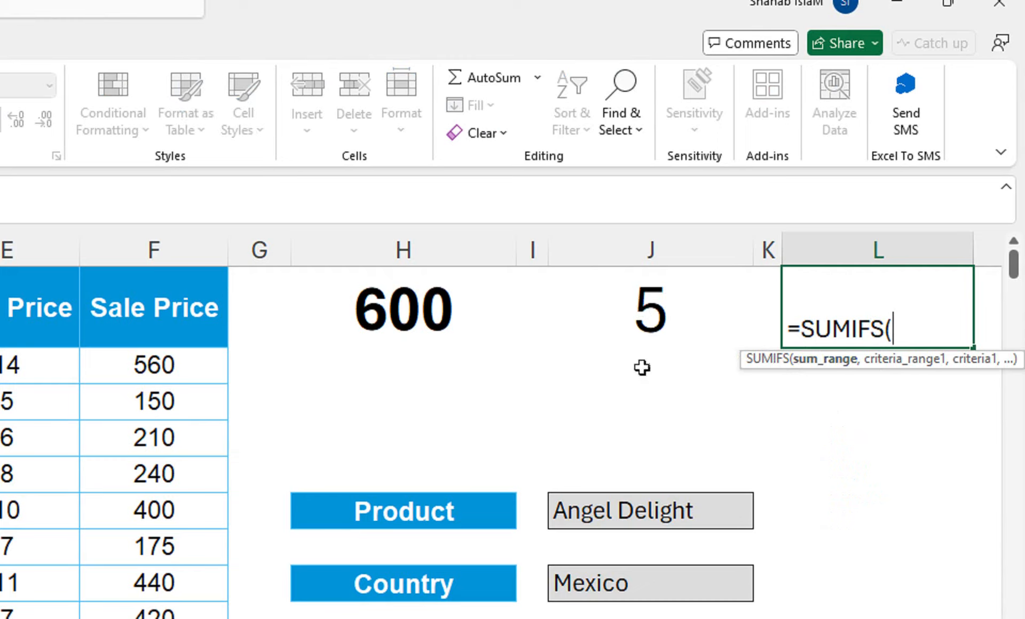
{"action": "left_click", "coordinate": [126, 250]}
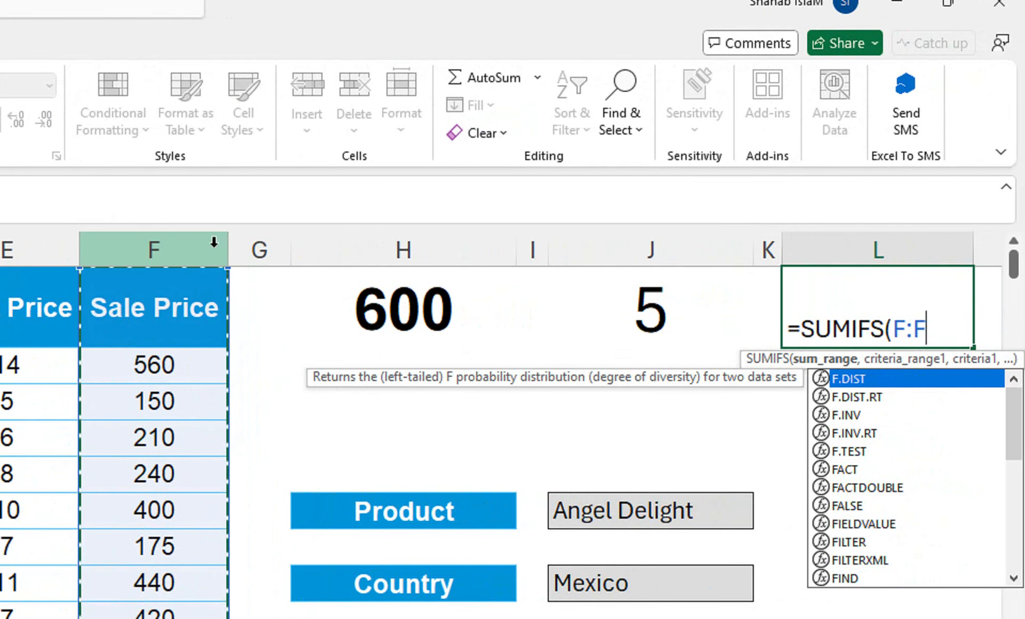
{"action": "type", "text": ","}
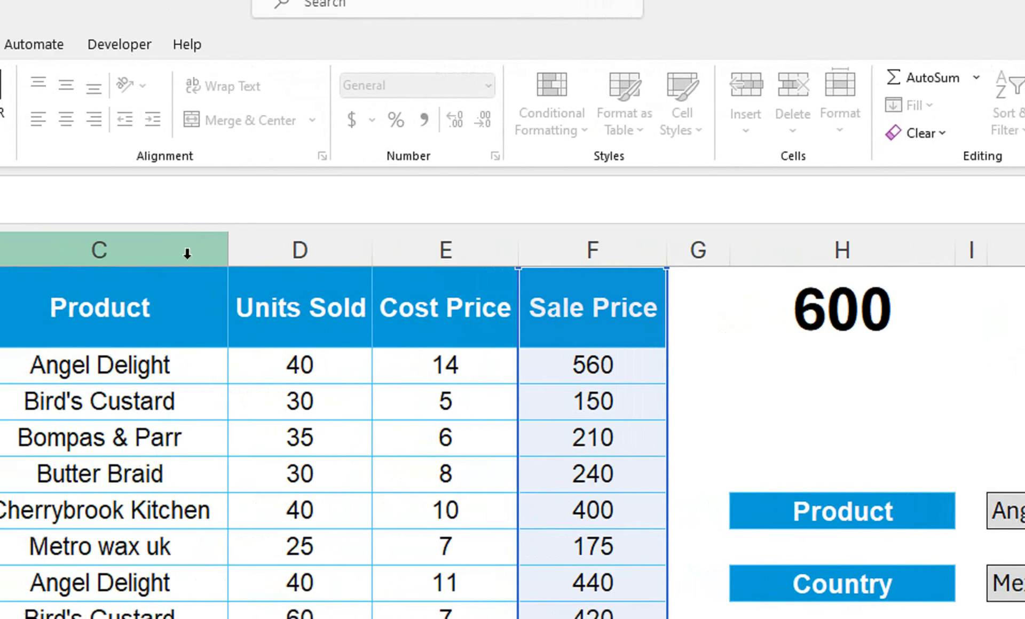
- Add Product column C:C with criterion J6 and Country column B:B with criterion J8 to the SUMIFS formula
{"action": "left_click", "coordinate": [187, 253]}
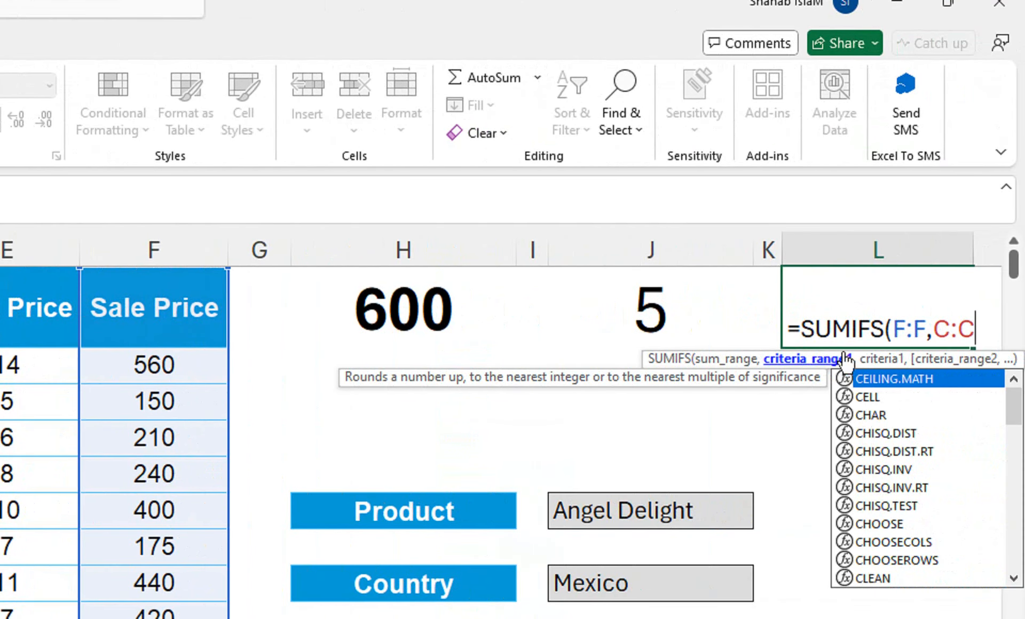
{"action": "type", "text": ","}
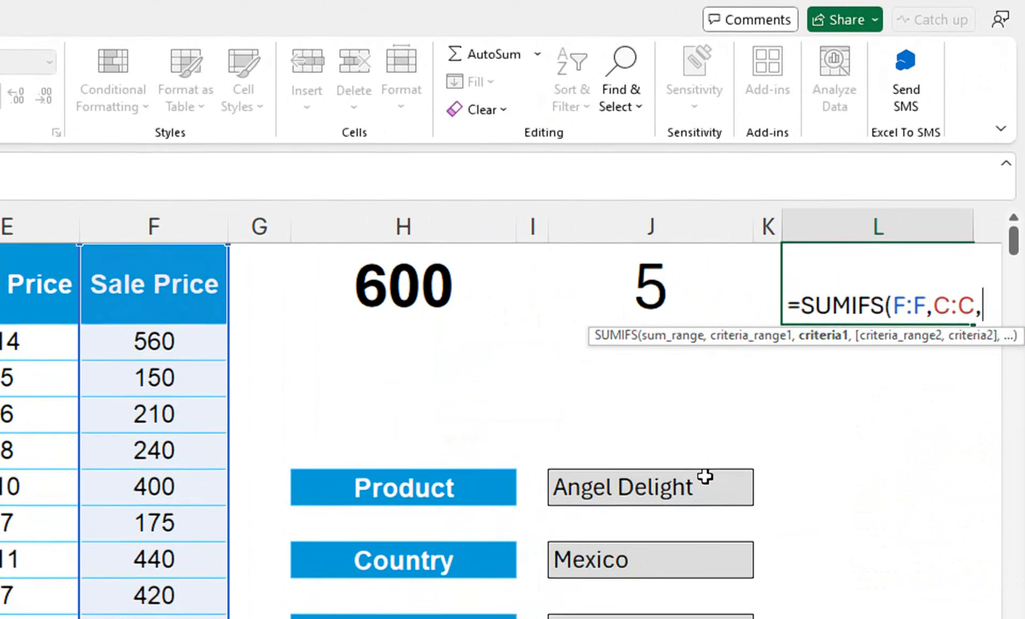
{"action": "left_click", "coordinate": [679, 502]}
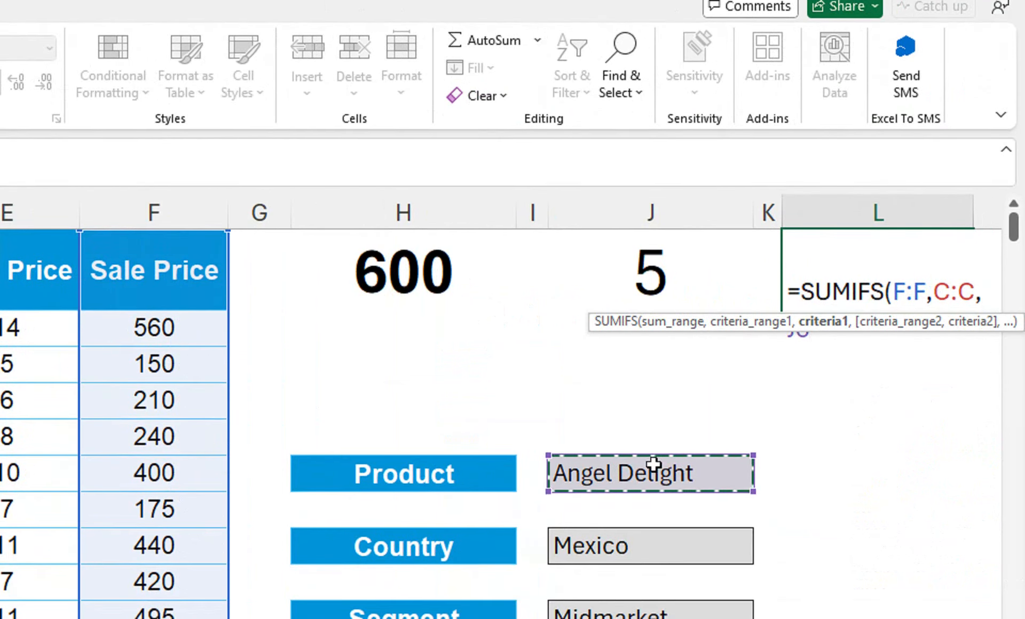
{"action": "type", "text": ","}
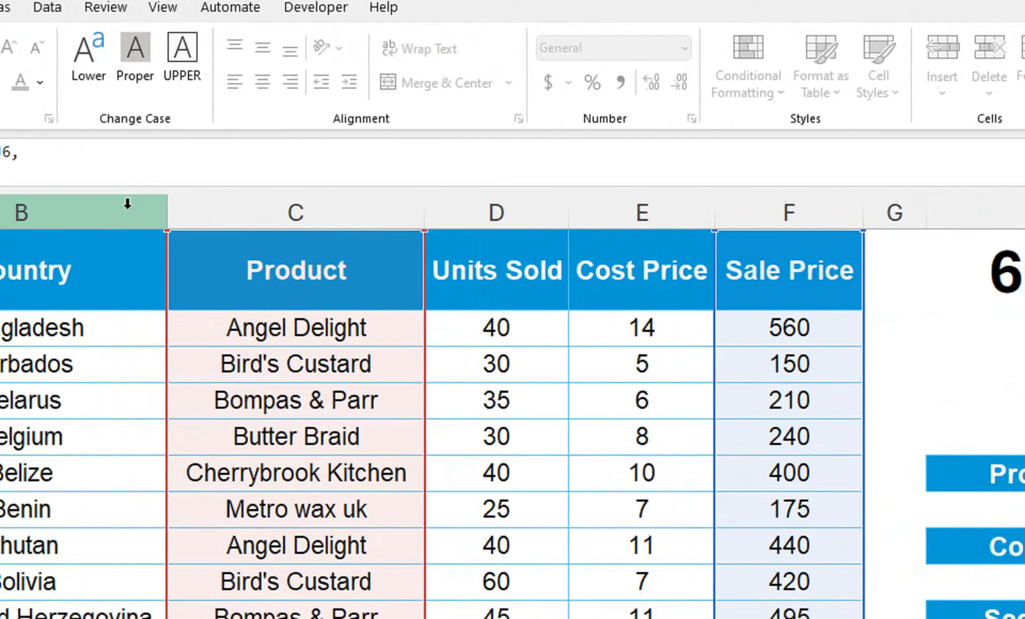
{"action": "left_click", "coordinate": [127, 203]}
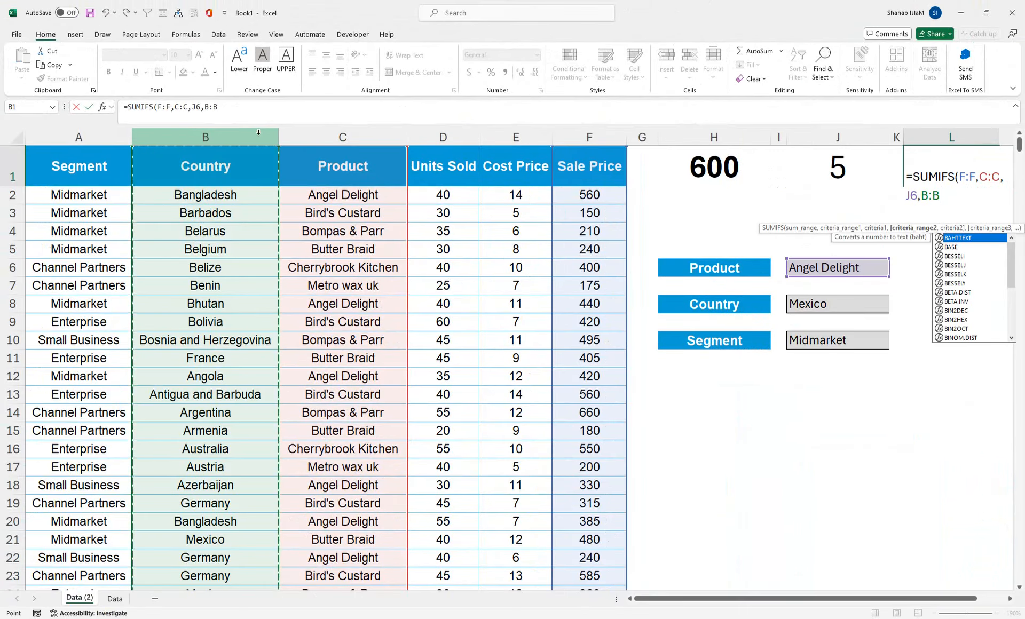
{"action": "type", "text": ","}
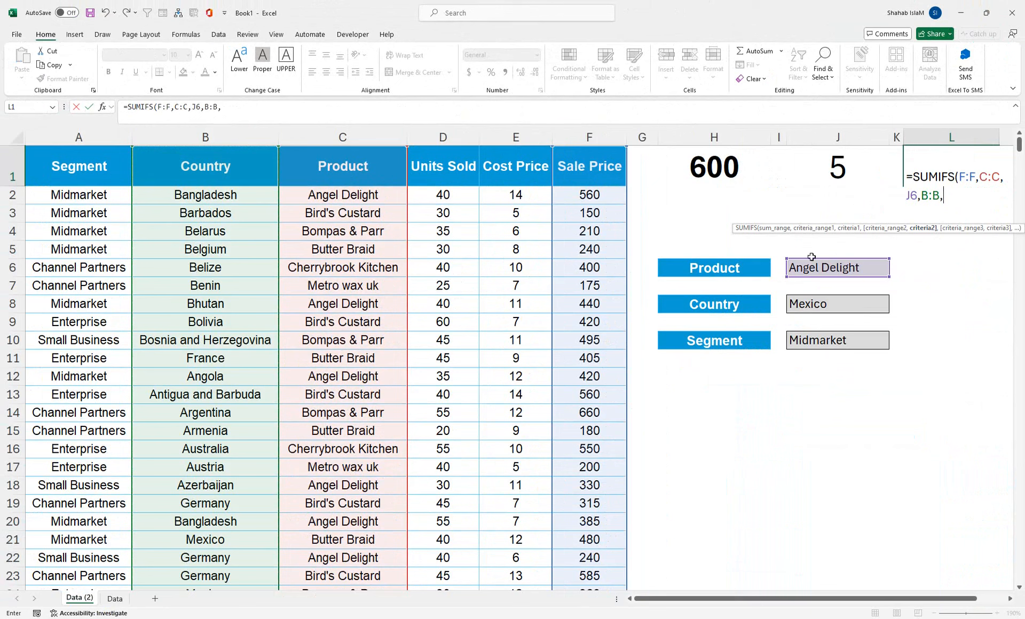
{"action": "left_click", "coordinate": [810, 302]}
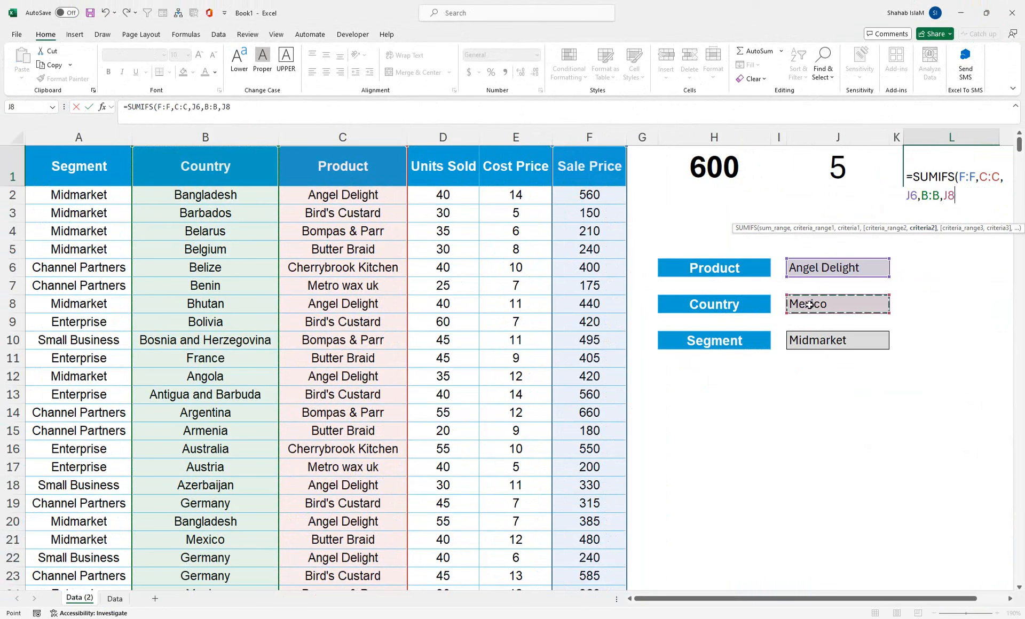
{"action": "type", "text": ","}
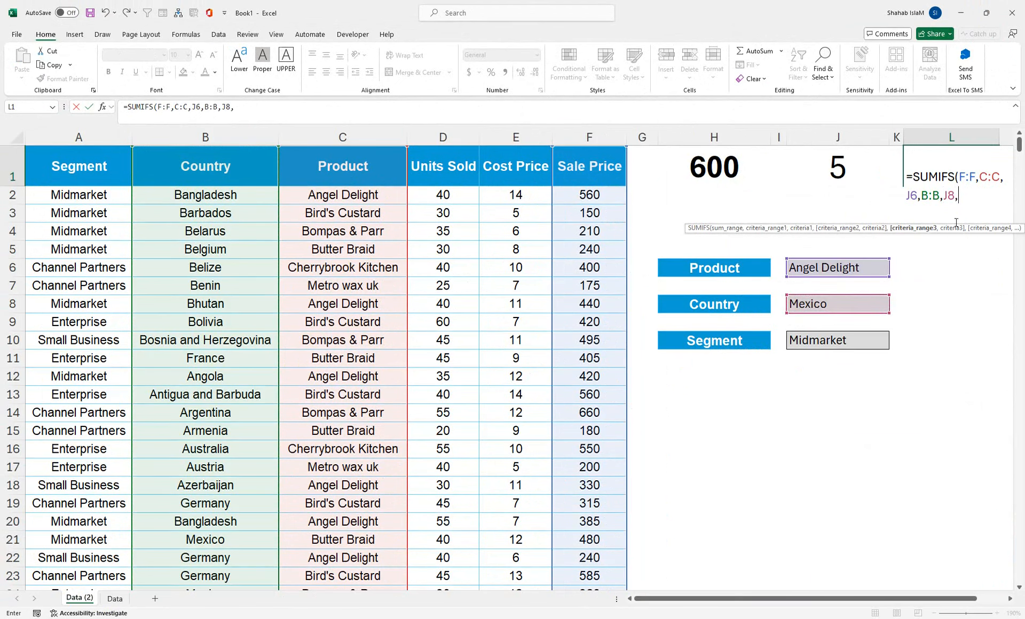
- Add the Segment column A:A with criterion J10 as the third pair of the SUMIFS formula, and complete the formula
{"action": "left_click", "coordinate": [107, 141]}
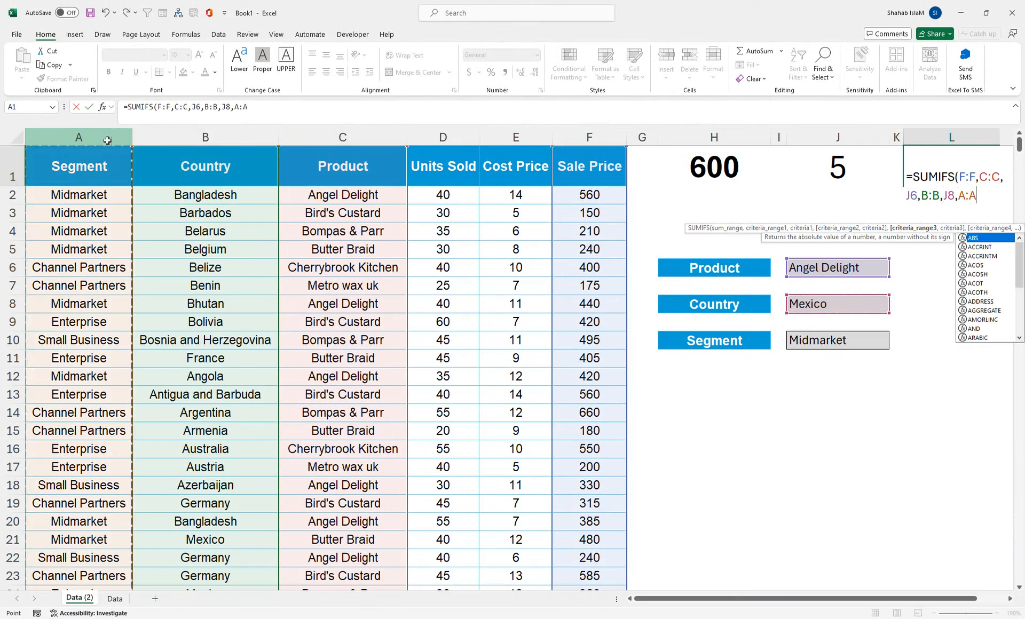
{"action": "type", "text": ","}
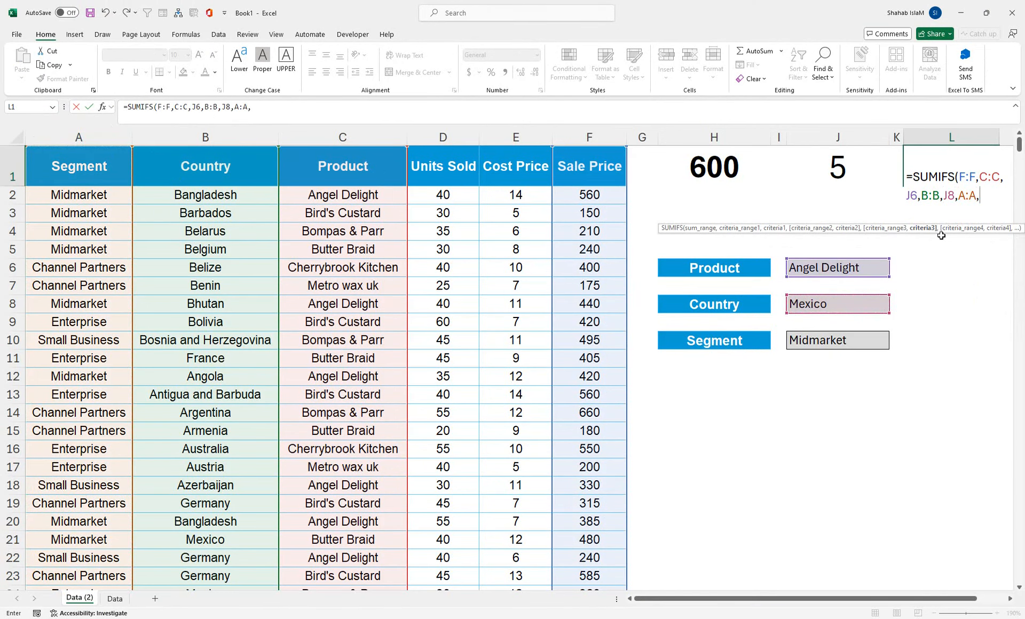
{"action": "left_click", "coordinate": [806, 350]}
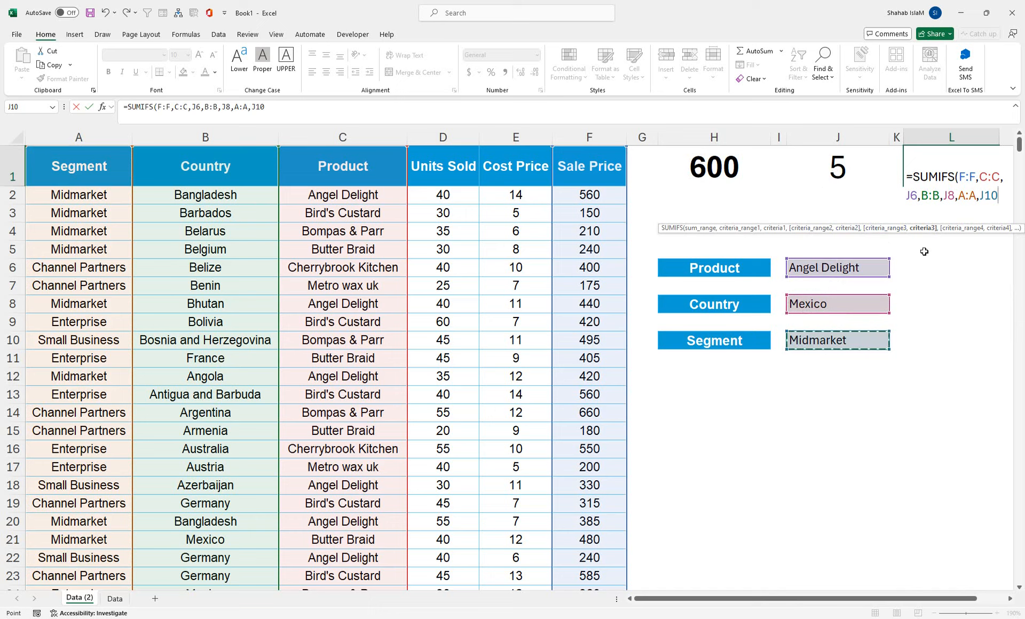
{"action": "type", "text": ")"}
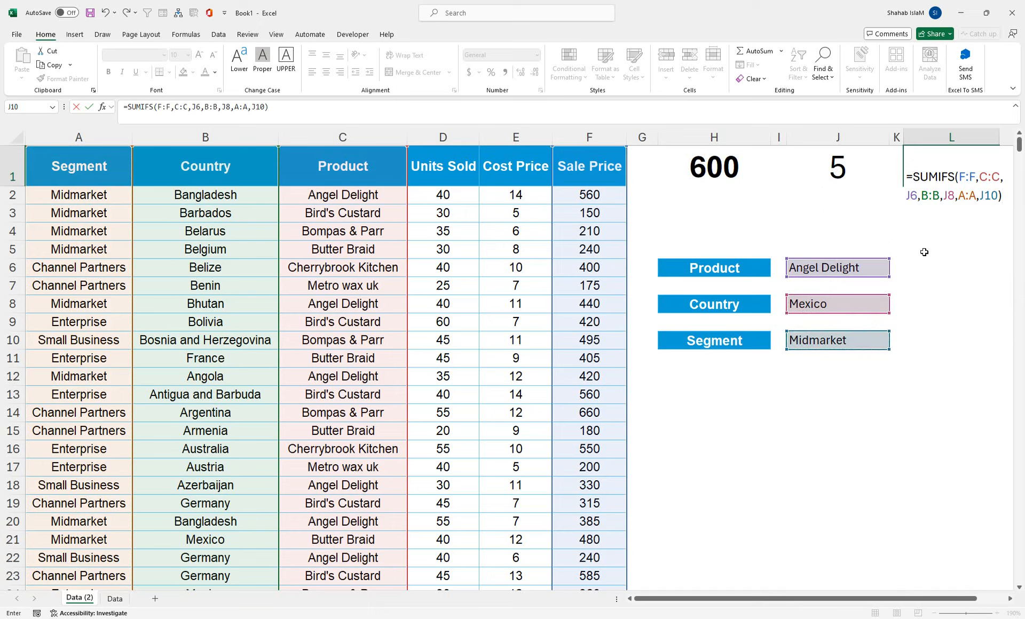
{"action": "key", "text": "Return"}
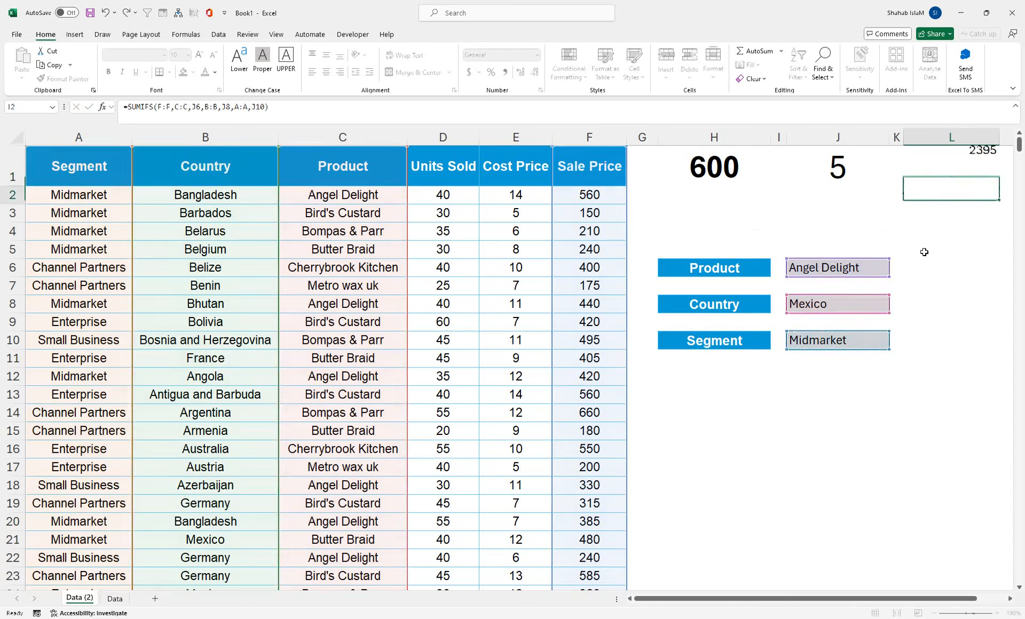
- Centre the SUMIFS result in L1 horizontally and vertically, enlarge its font to size 26 and make it bold
{"action": "left_click", "coordinate": [959, 168]}
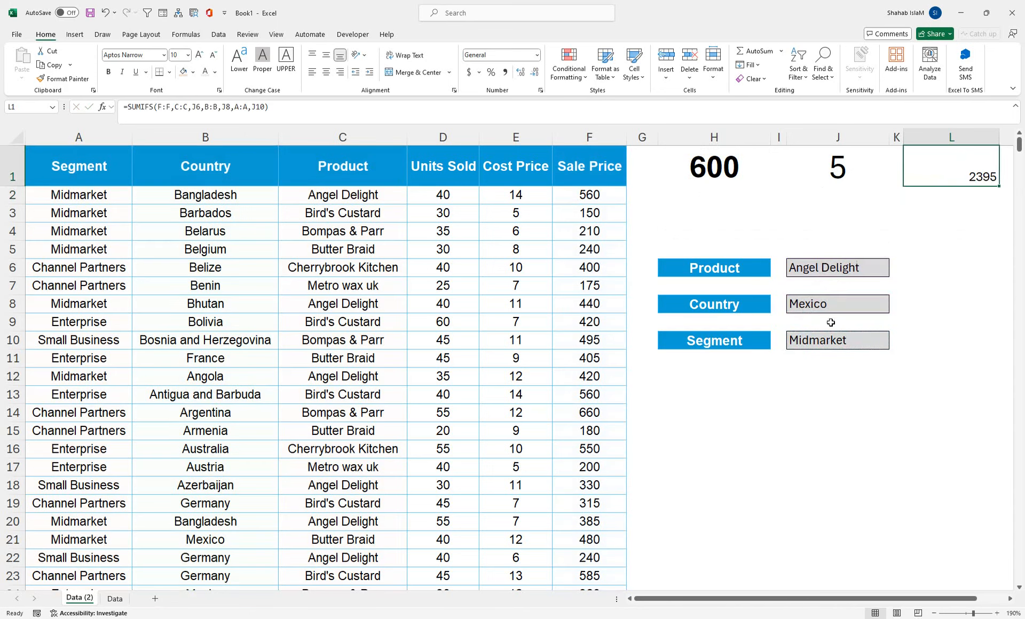
{"action": "left_click", "coordinate": [326, 72]}
{"action": "left_click", "coordinate": [325, 55]}
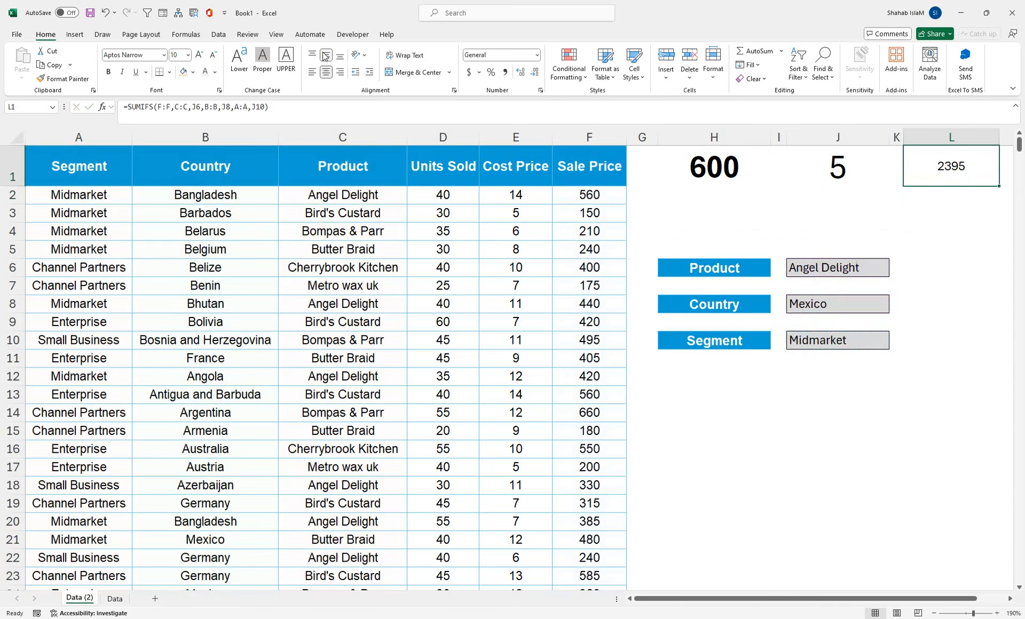
{"action": "left_click", "coordinate": [199, 55]}
{"action": "left_click", "coordinate": [200, 55]}
{"action": "left_click", "coordinate": [199, 55]}
{"action": "left_click", "coordinate": [199, 55]}
{"action": "left_click", "coordinate": [200, 55]}
{"action": "left_click", "coordinate": [200, 55]}
{"action": "left_click", "coordinate": [199, 55]}
{"action": "left_click", "coordinate": [199, 55]}
{"action": "left_click", "coordinate": [199, 55]}
{"action": "left_click", "coordinate": [108, 71]}
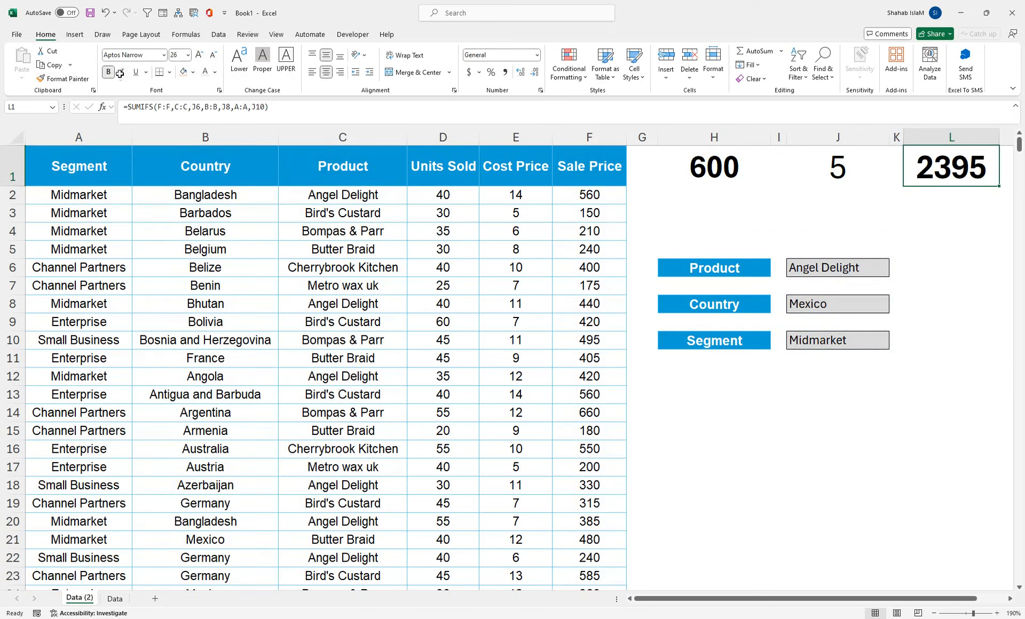
- Reduce the font size of the results in L1 and J1 to 24, and make J1 bold
{"action": "left_click", "coordinate": [700, 171]}
{"action": "left_click", "coordinate": [950, 160]}
{"action": "left_click", "coordinate": [214, 56]}
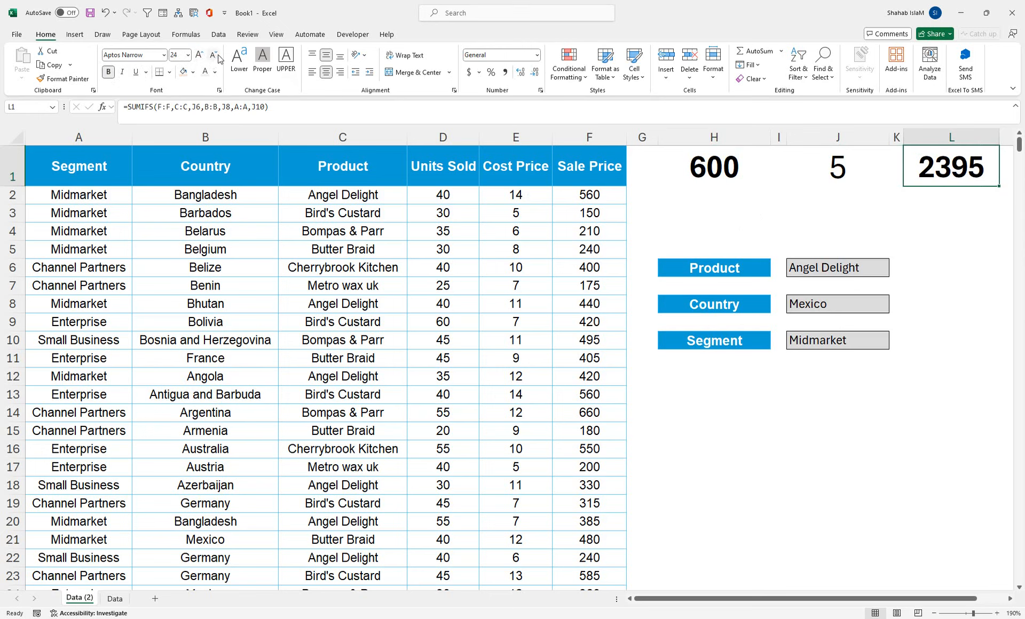
{"action": "left_click", "coordinate": [847, 173]}
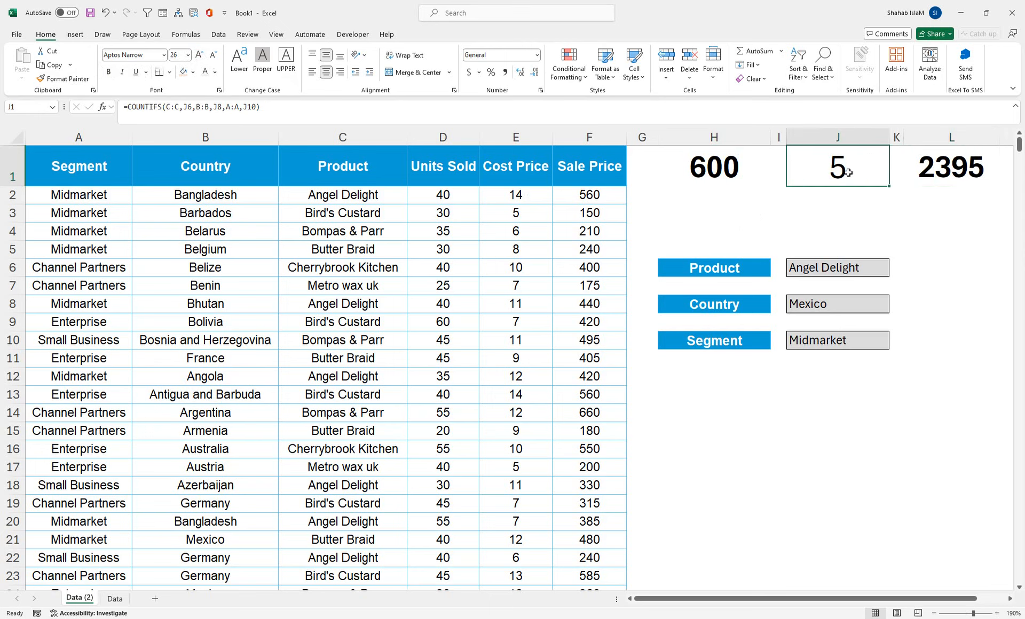
{"action": "left_click", "coordinate": [213, 56]}
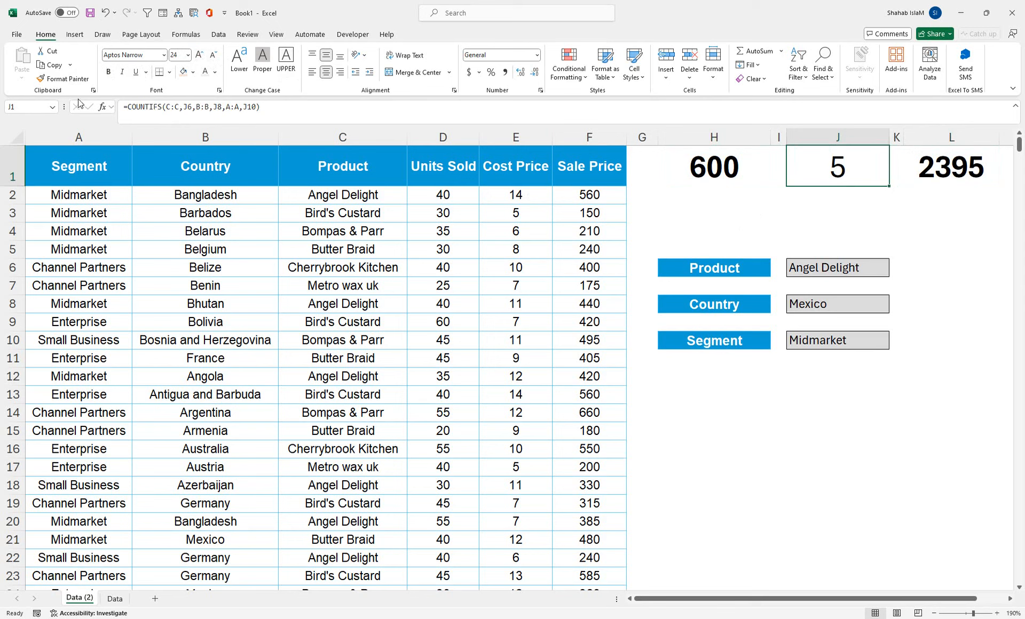
{"action": "left_click", "coordinate": [820, 396]}
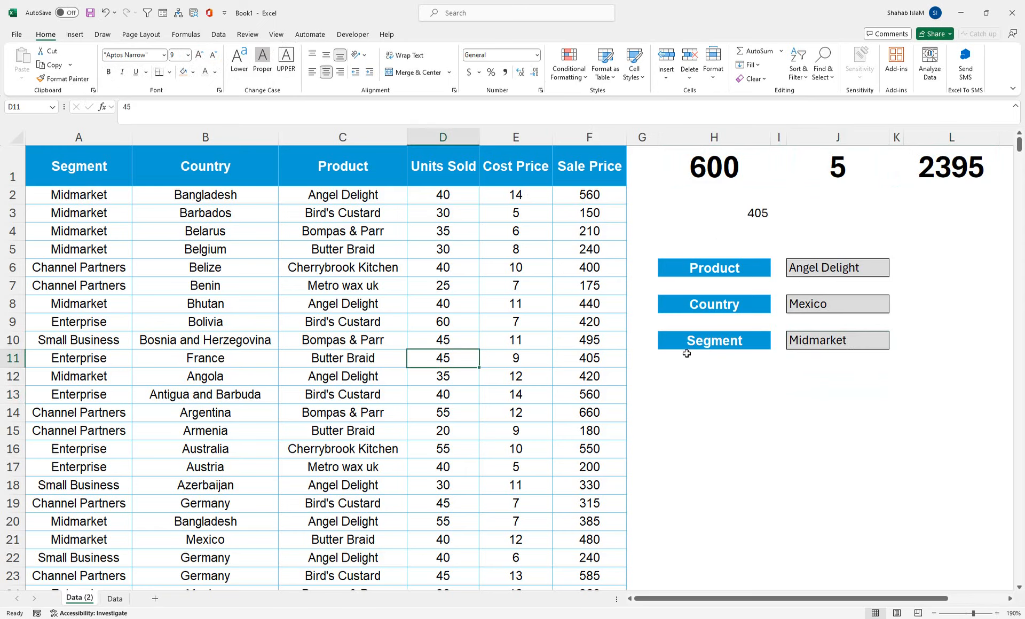
- Clear cell H3 and start a MINIFS formula there with the Sale Price column F:F as the minimum range
{"action": "left_click", "coordinate": [739, 209]}
{"action": "key", "text": "Delete"}
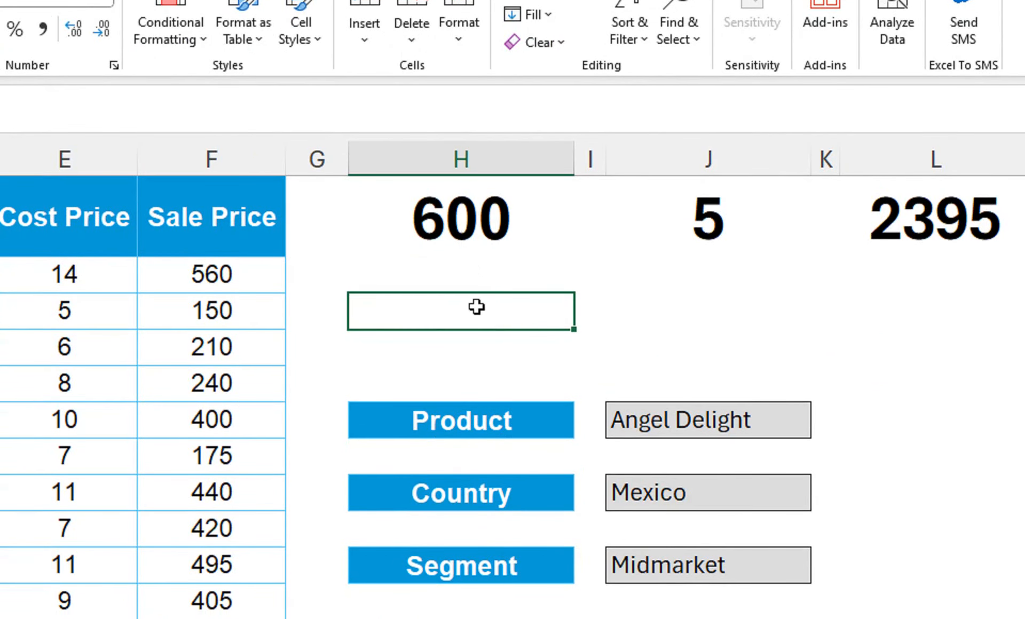
{"action": "type", "text": "=MIN"}
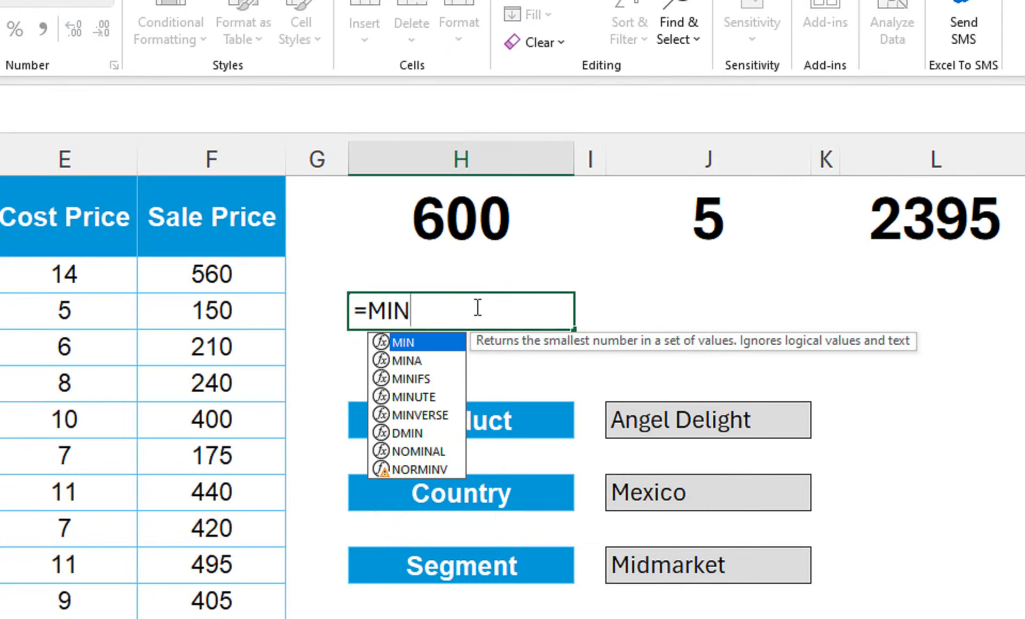
{"action": "key", "text": "Down"}
{"action": "key", "text": "Down"}
{"action": "key", "text": "Tab"}
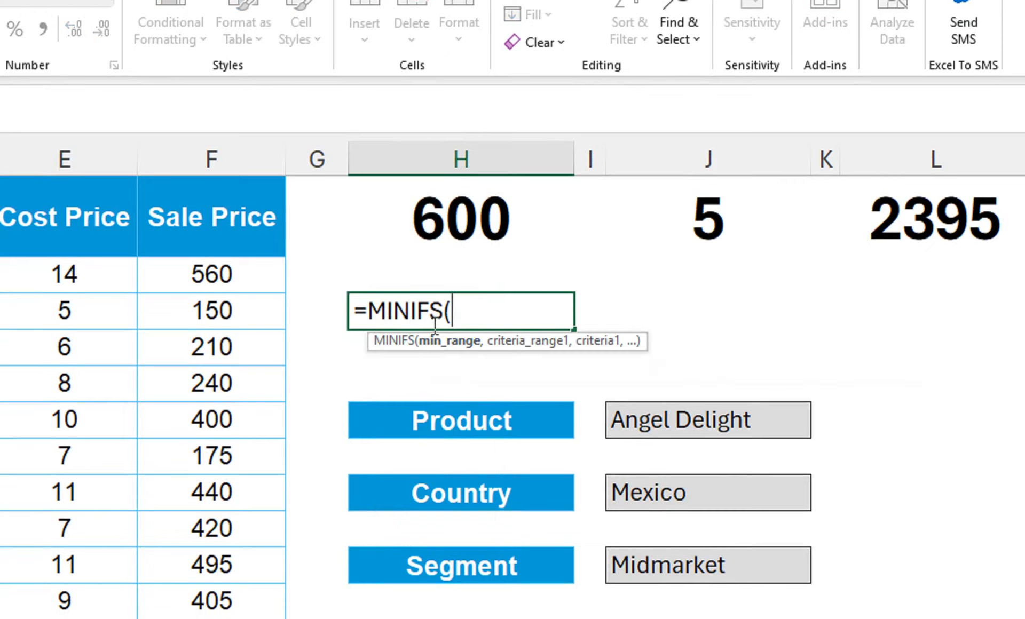
{"action": "left_click", "coordinate": [209, 159]}
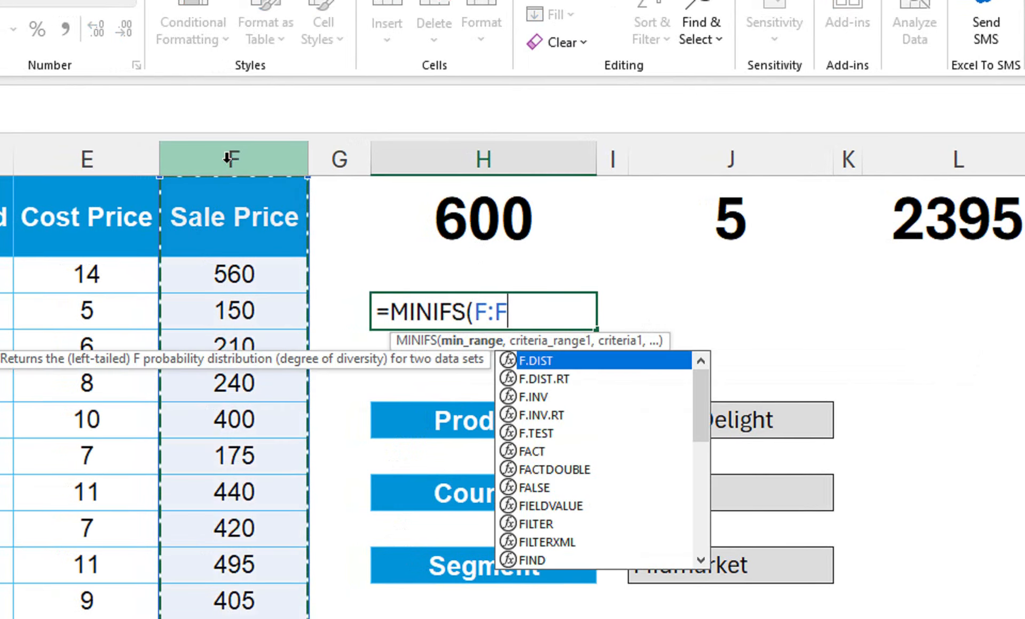
{"action": "type", "text": ","}
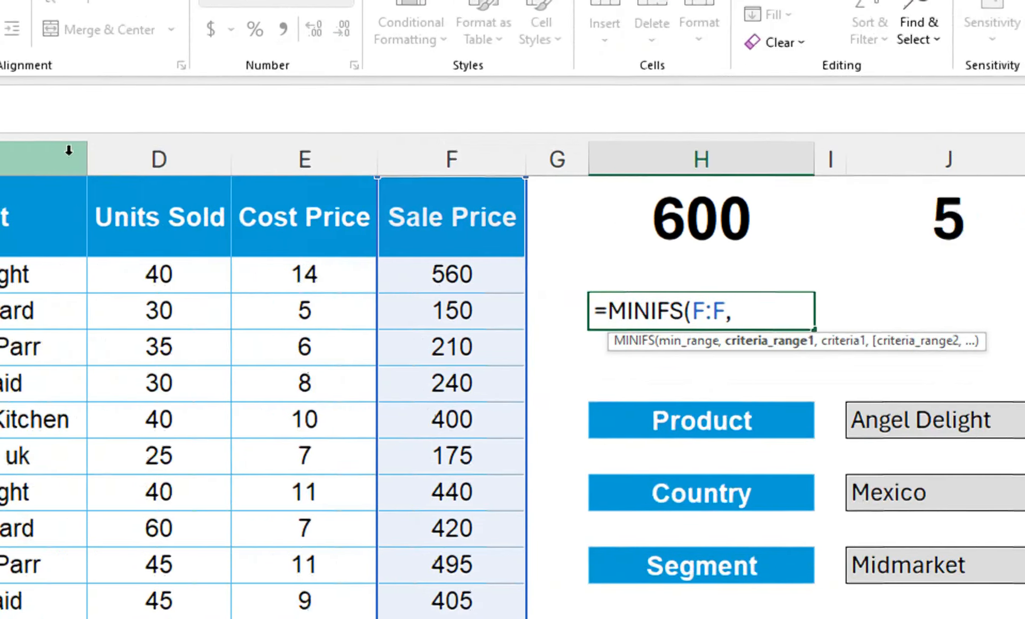
- Add Product column C:C with criterion J6 and Country column B:B with criterion J8 to the MINIFS formula
{"action": "left_click", "coordinate": [188, 156]}
{"action": "type", "text": ","}
{"action": "left_click", "coordinate": [861, 421]}
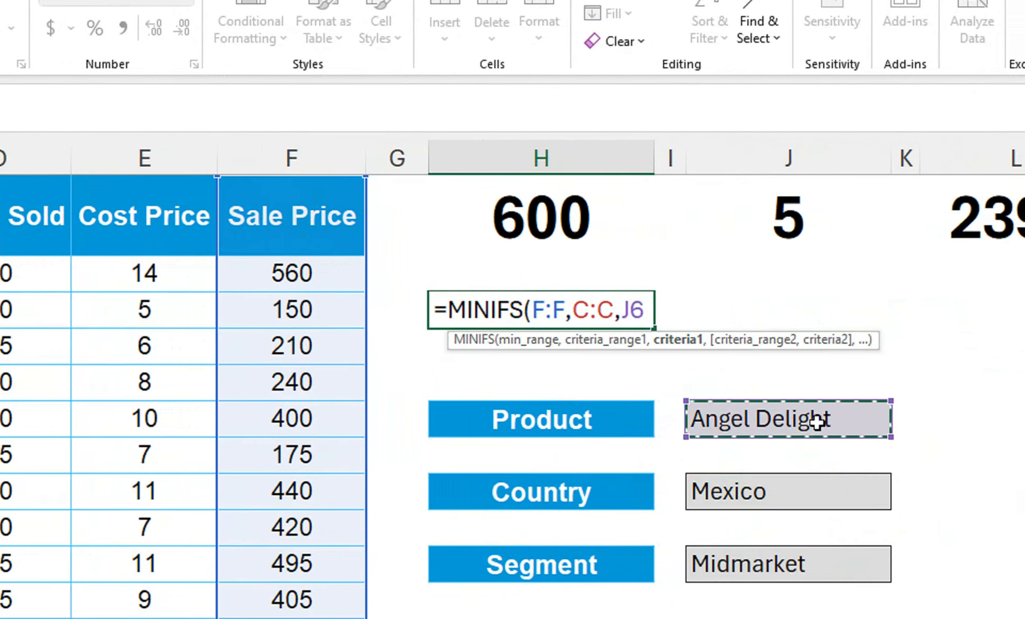
{"action": "type", "text": ","}
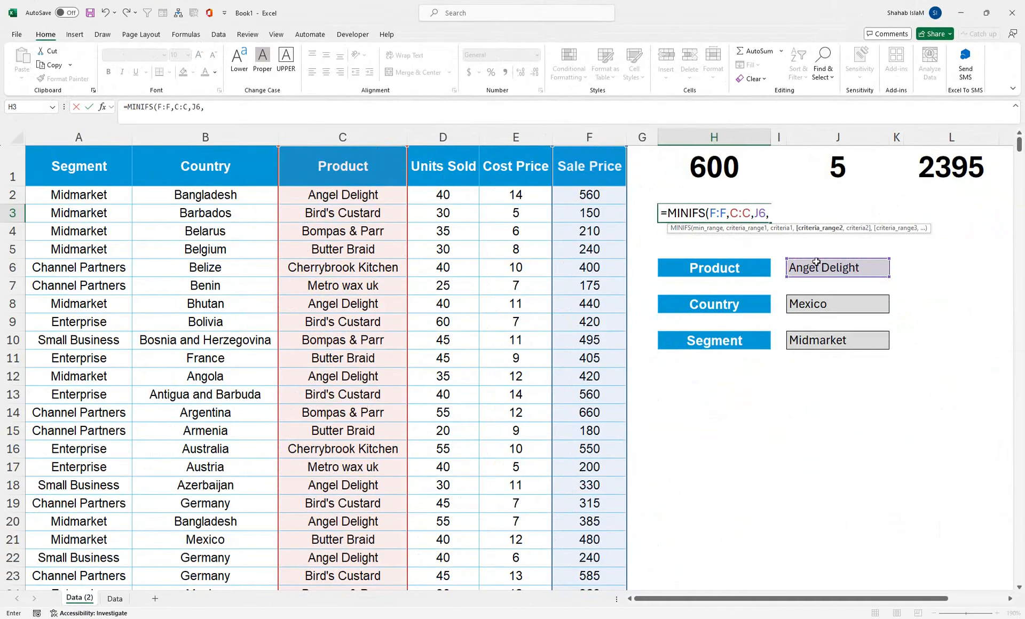
{"action": "left_click", "coordinate": [254, 138]}
{"action": "type", "text": ","}
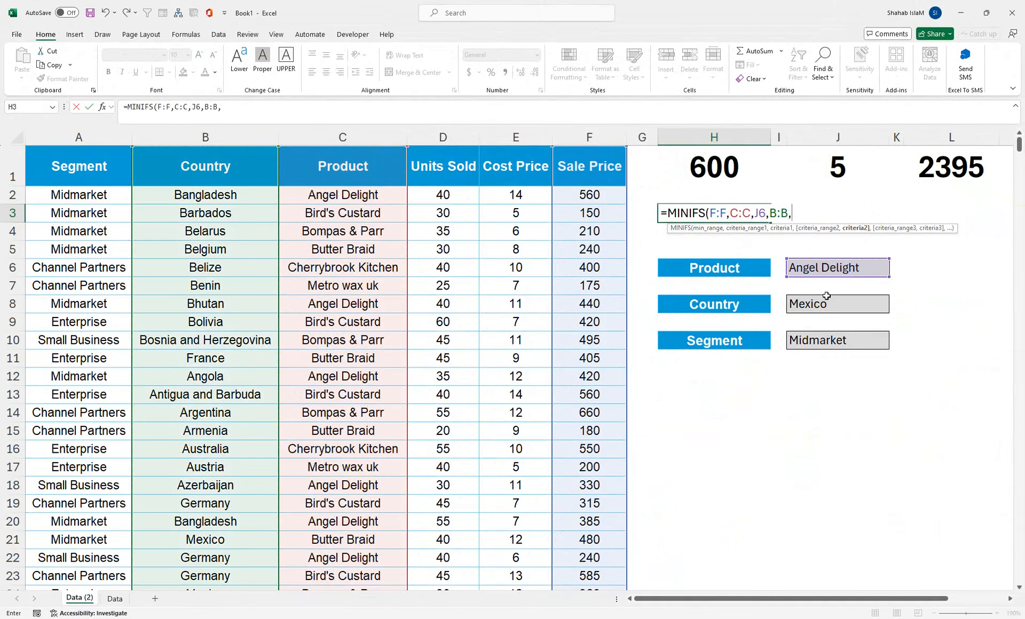
{"action": "left_click", "coordinate": [828, 301]}
{"action": "type", "text": ","}
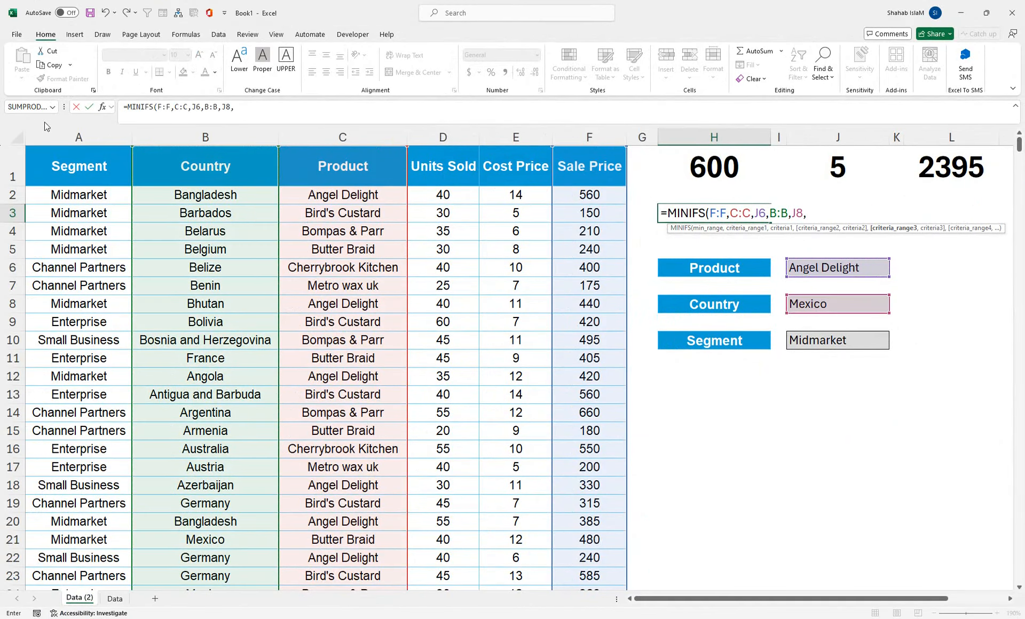
- Complete the MINIFS formula in H3 with Segment column A:A and criterion J10
{"action": "left_click", "coordinate": [47, 136]}
{"action": "type", "text": ","}
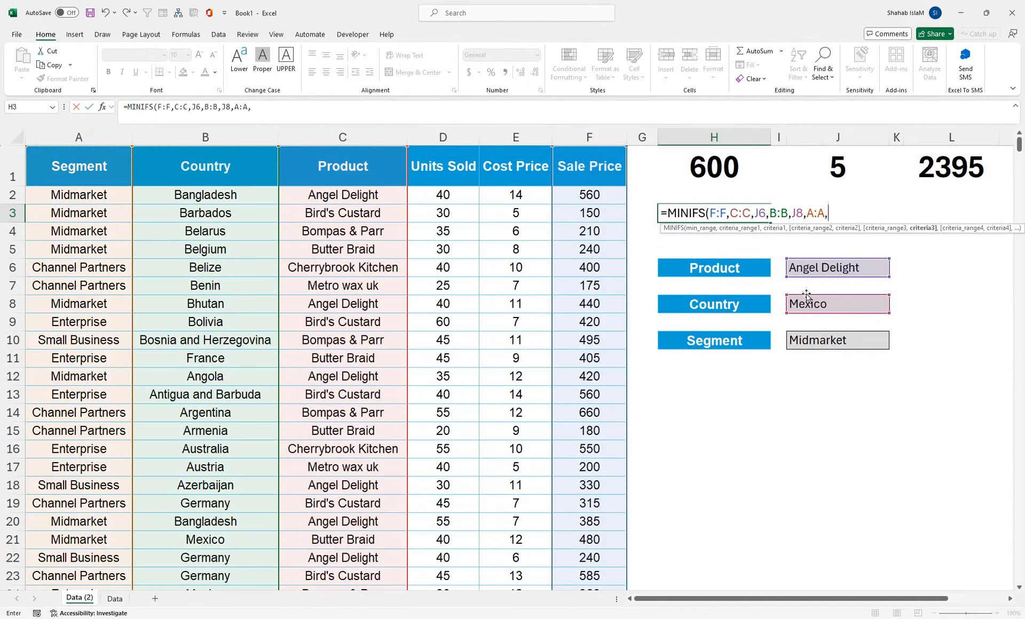
{"action": "left_click", "coordinate": [801, 345]}
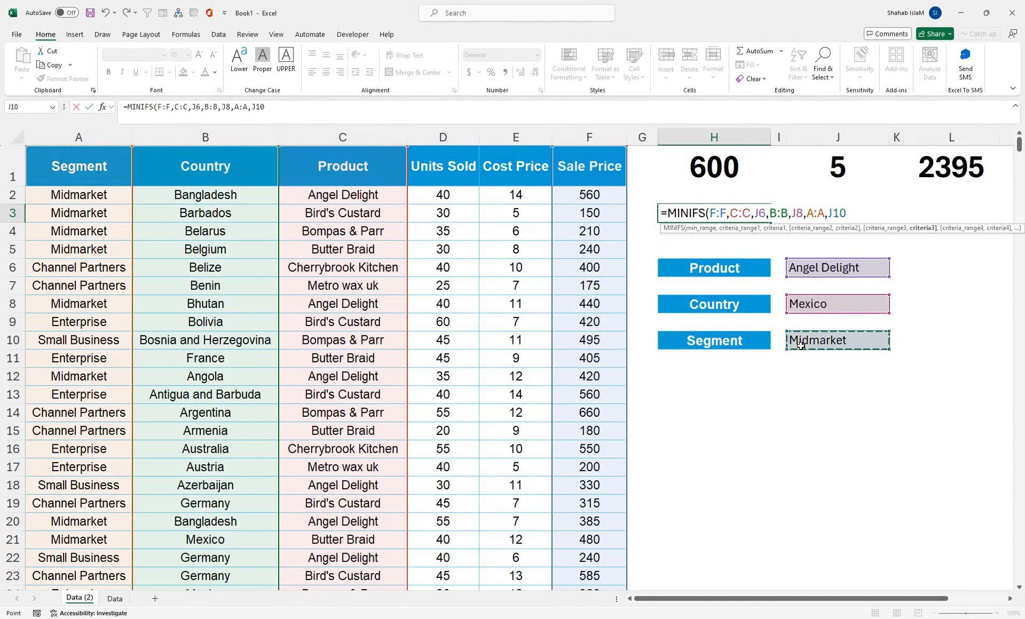
{"action": "key", "text": "Return"}
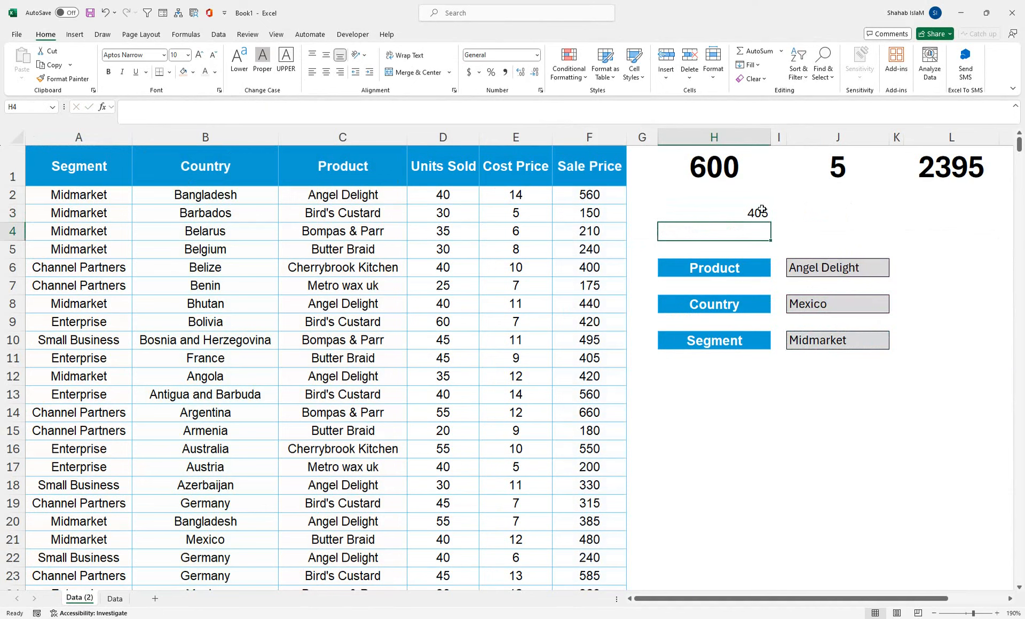
- Centre the MINIFS result in H3 horizontally and enlarge its font to size 14
{"action": "left_click", "coordinate": [762, 211]}
{"action": "left_click", "coordinate": [325, 71]}
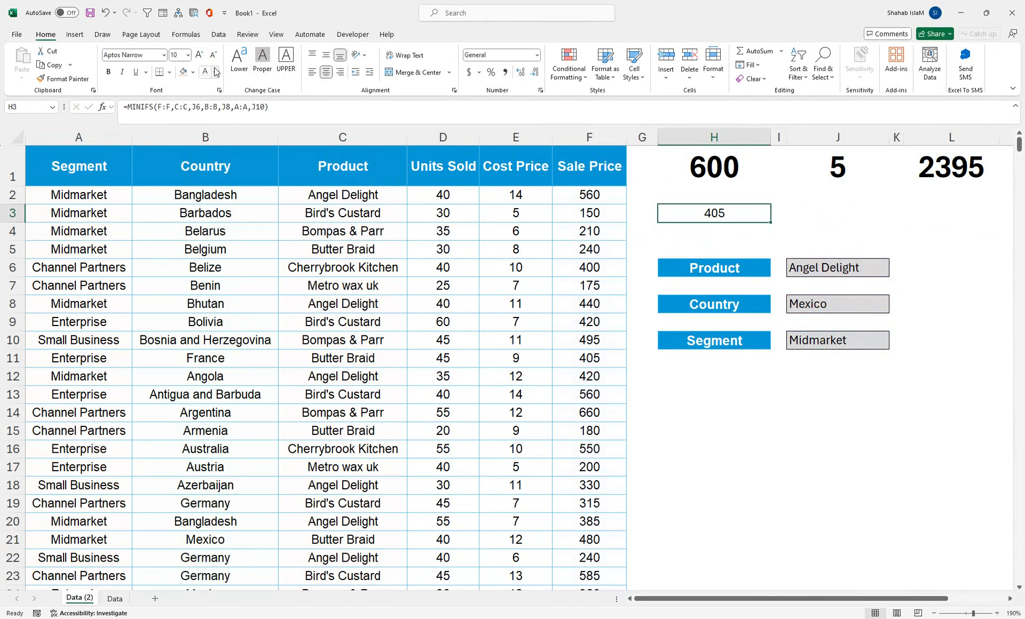
{"action": "left_click", "coordinate": [199, 55]}
{"action": "left_click", "coordinate": [199, 55]}
{"action": "left_click", "coordinate": [199, 54]}
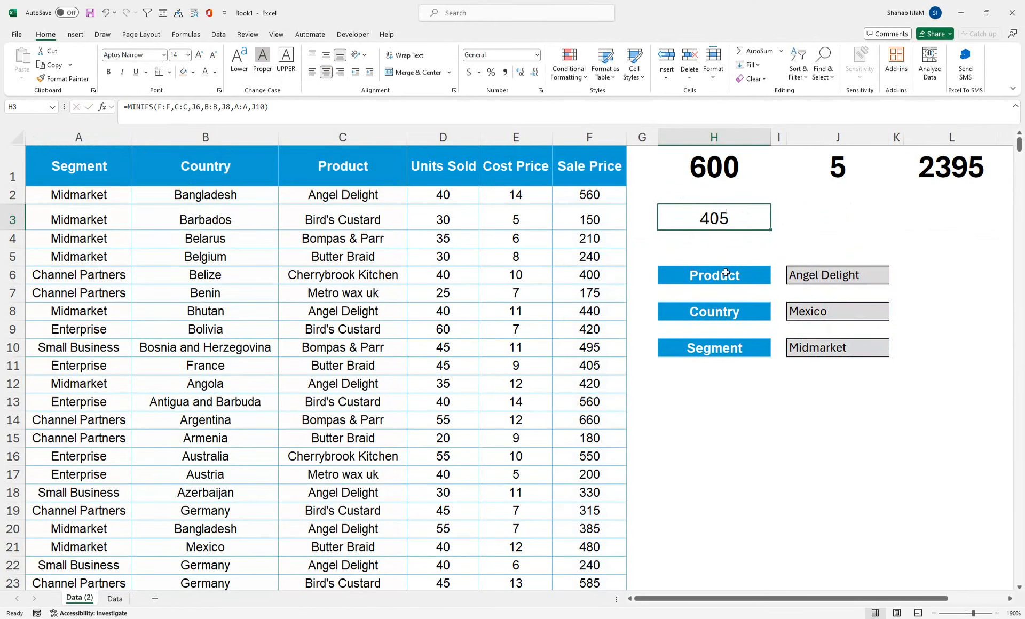
- Merge cells H3:H4 and align the MINIFS result to the vertical middle
{"action": "left_click_drag", "start_coordinate": [737, 226], "coordinate": [739, 236]}
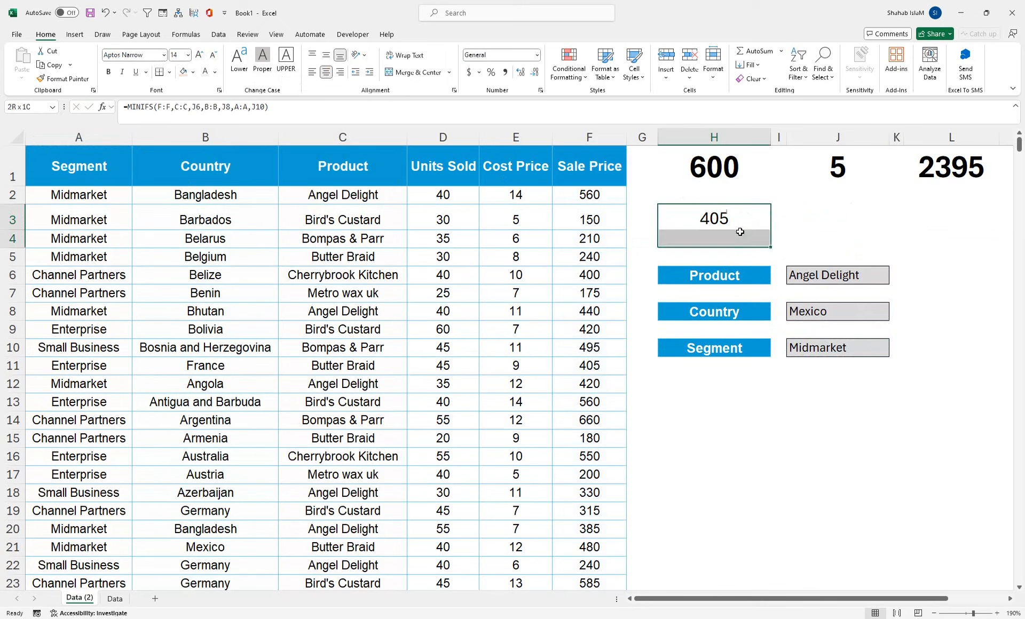
{"action": "left_click", "coordinate": [410, 72]}
{"action": "left_click", "coordinate": [312, 55]}
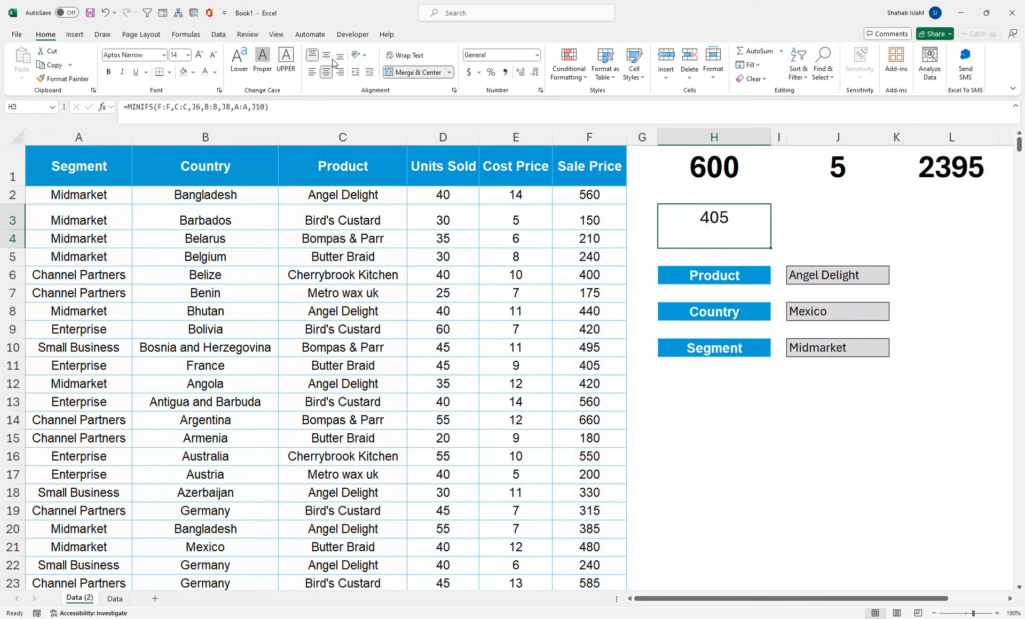
{"action": "left_click", "coordinate": [325, 56]}
- Set the merged MINIFS result's font size to 24 and make it bold
{"action": "left_click", "coordinate": [199, 53]}
{"action": "left_click", "coordinate": [199, 53]}
{"action": "left_click", "coordinate": [199, 53]}
{"action": "left_click", "coordinate": [199, 54]}
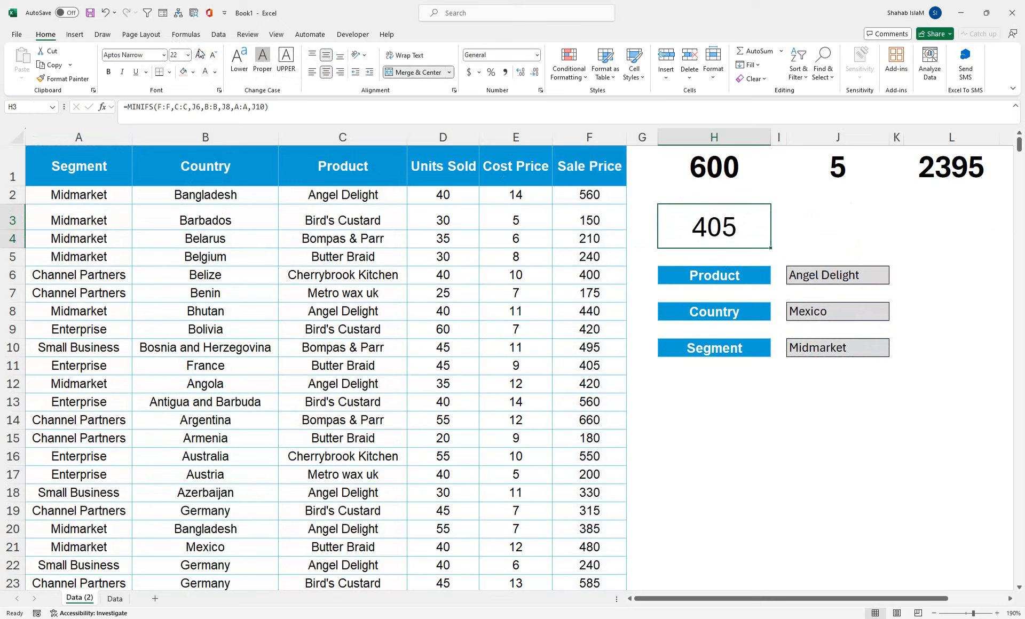
{"action": "left_click", "coordinate": [200, 53]}
{"action": "left_click", "coordinate": [199, 53]}
{"action": "left_click", "coordinate": [213, 55]}
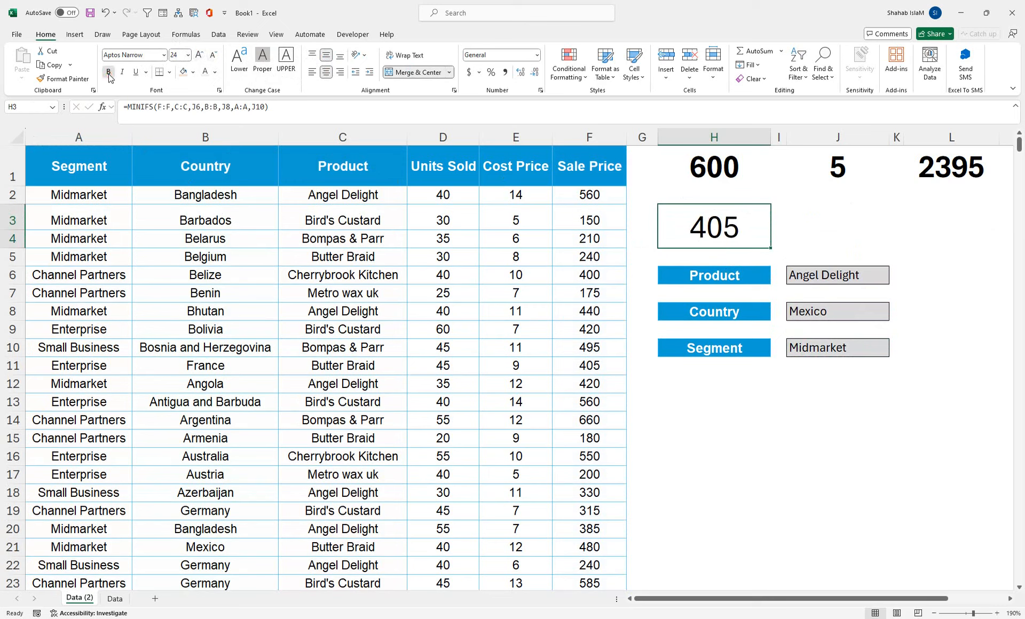
{"action": "left_click", "coordinate": [108, 71]}
{"action": "left_click", "coordinate": [801, 235]}
{"action": "left_click", "coordinate": [700, 418]}
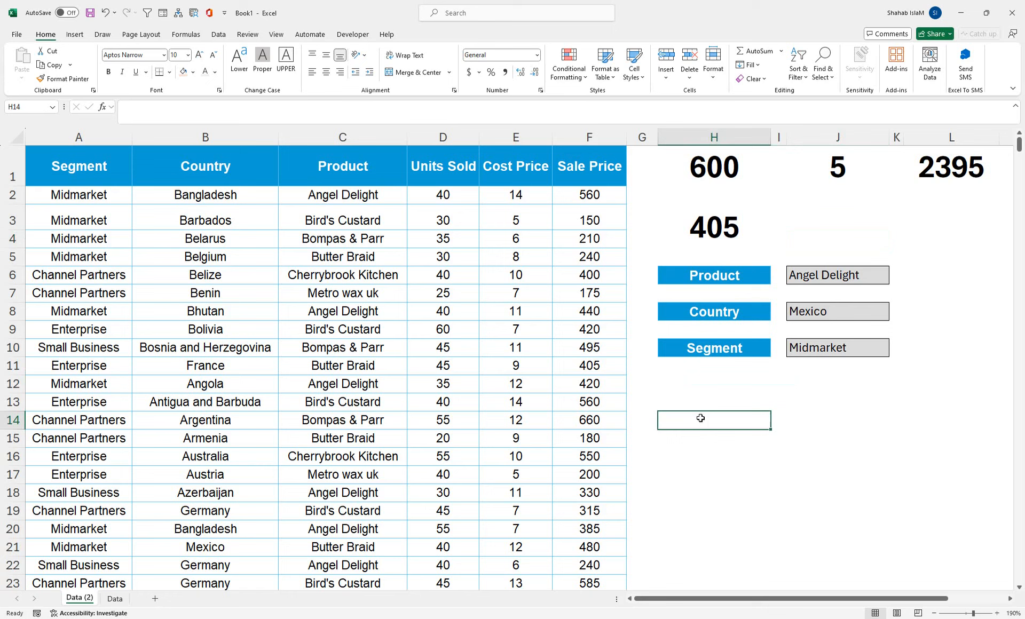
{"action": "left_click", "coordinate": [830, 164]}
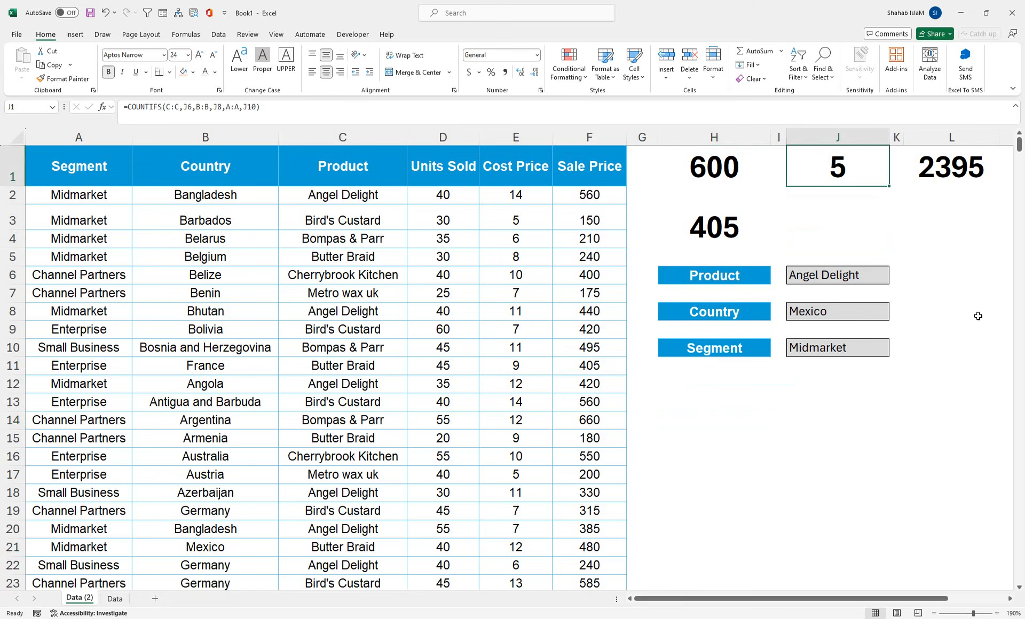
- Start a FILTER formula in cell M4 with the whole data range A2:F701 as its array
{"action": "scroll", "coordinate": [659, 233], "scroll_direction": "right", "scroll_amount": 3}
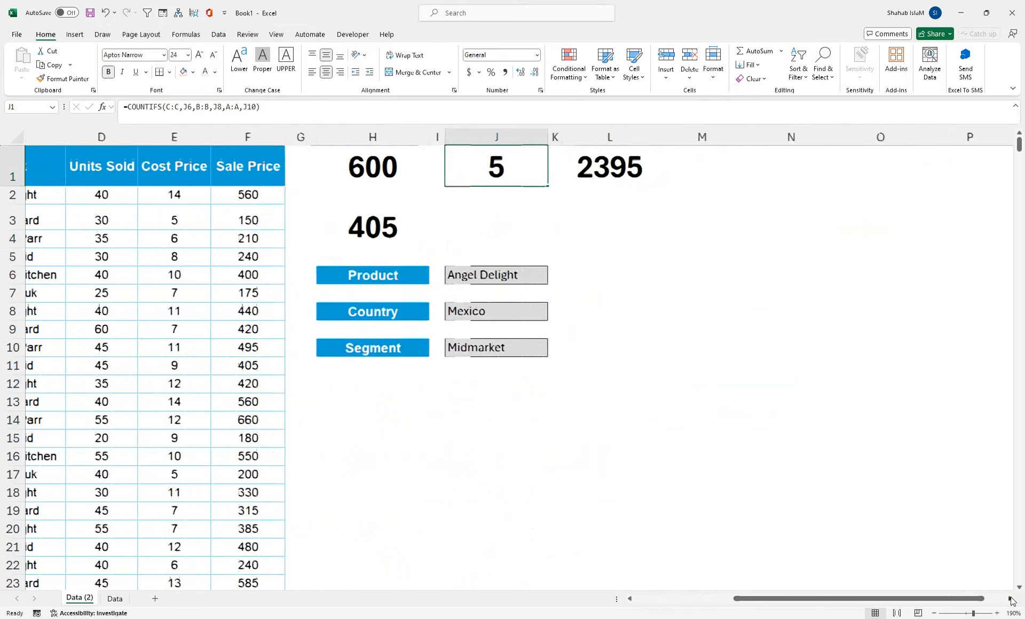
{"action": "left_click", "coordinate": [659, 233]}
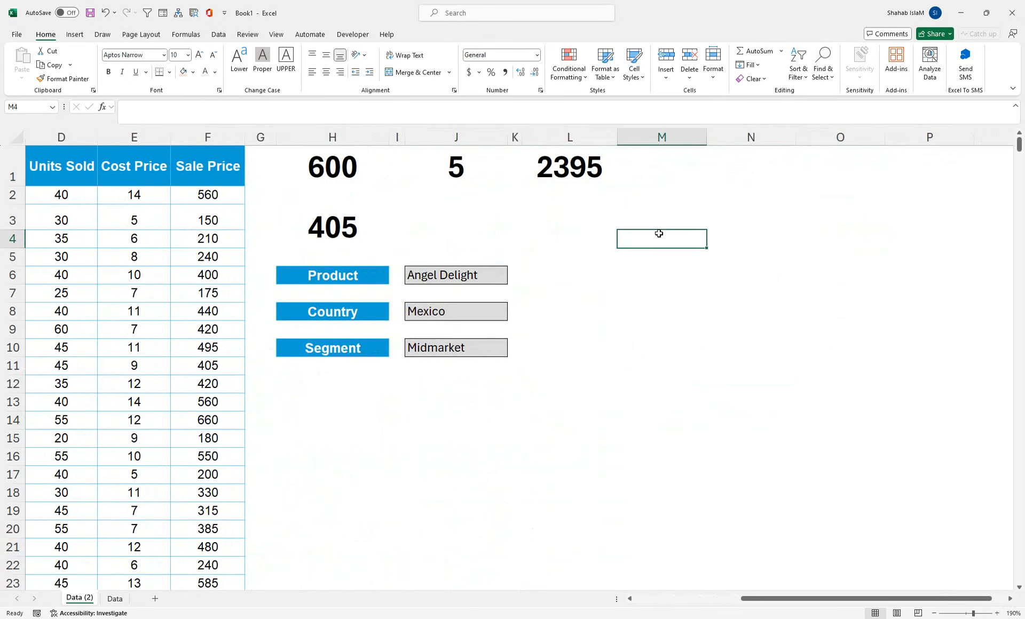
{"action": "type", "text": "="}
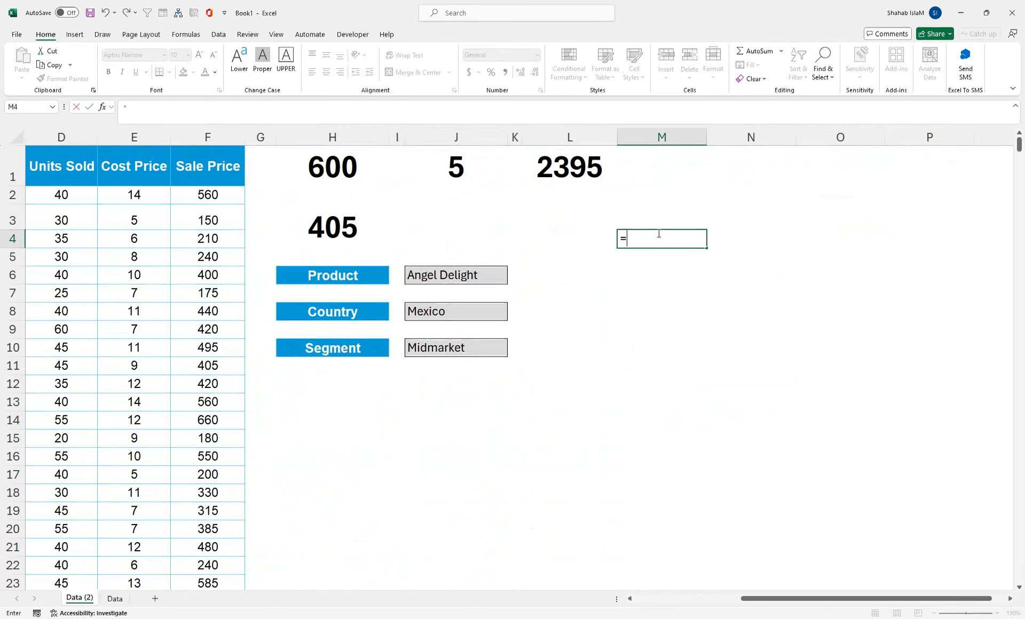
{"action": "type", "text": "FILTER("}
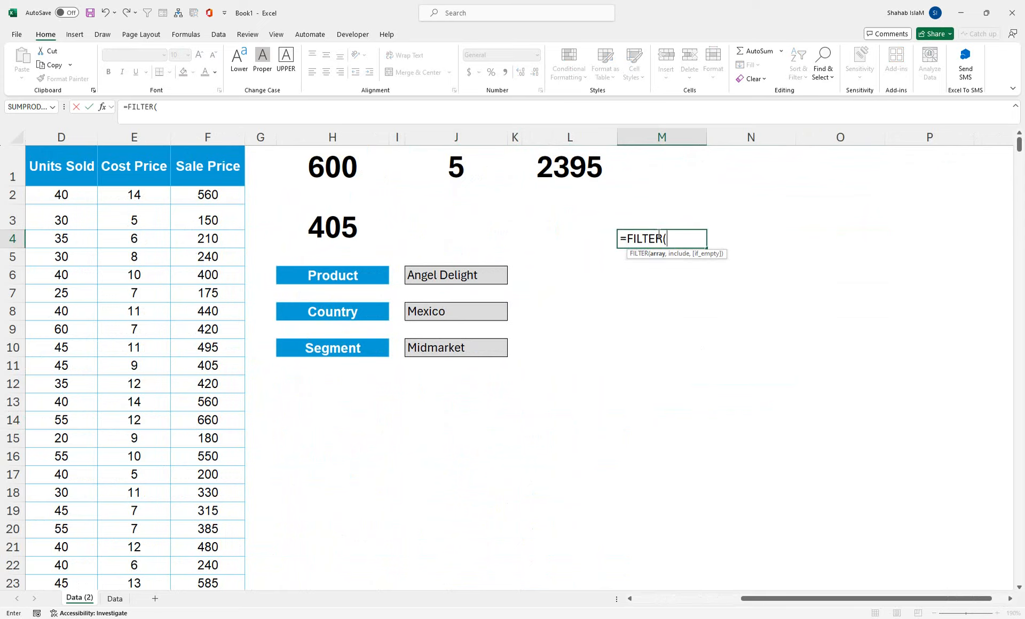
{"action": "left_click", "coordinate": [171, 195]}
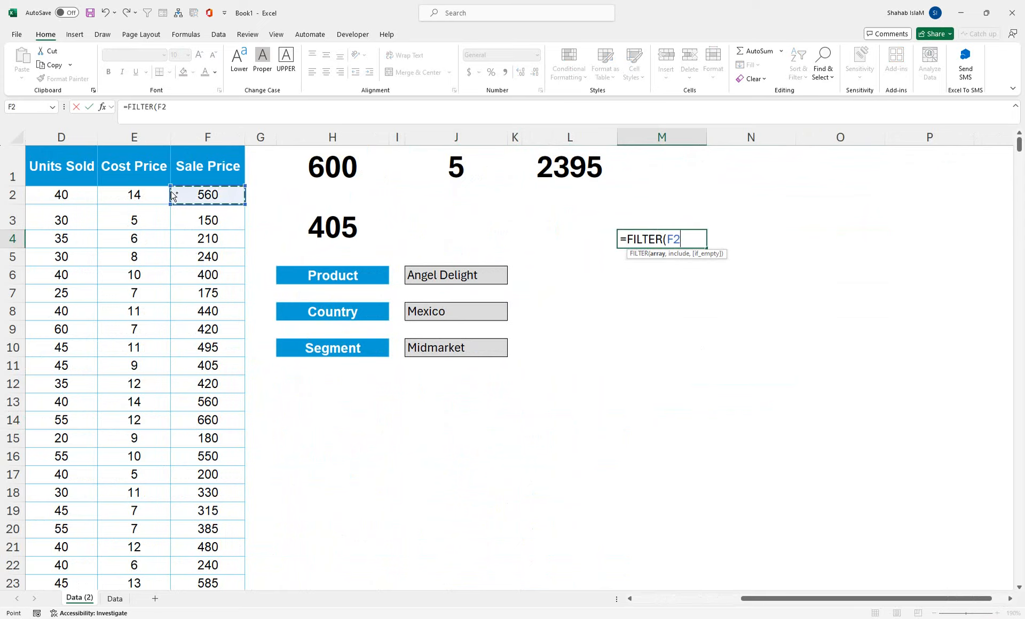
{"action": "key", "text": "ctrl+shift+Left"}
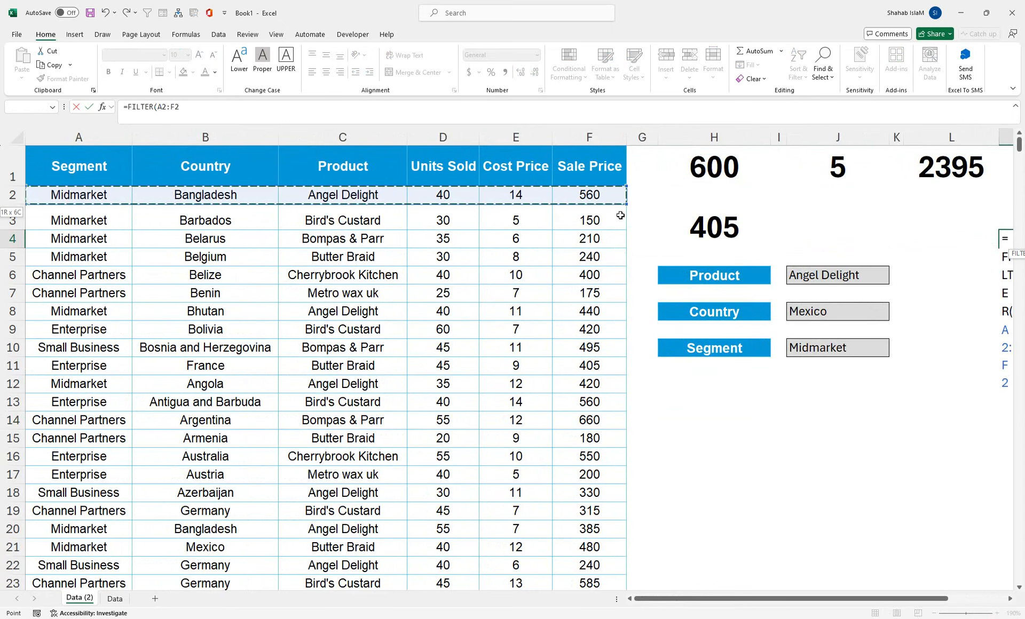
{"action": "key", "text": "ctrl+shift+Down"}
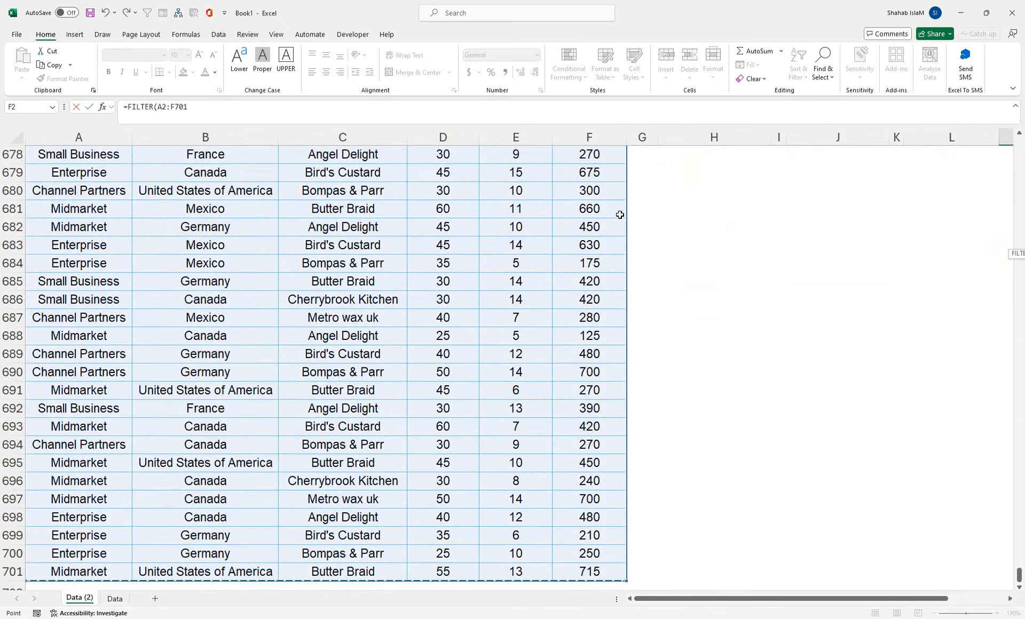
- Open a parenthesised include condition in the FILTER formula with the Segment range A2:A701
{"action": "type", "text": ",("}
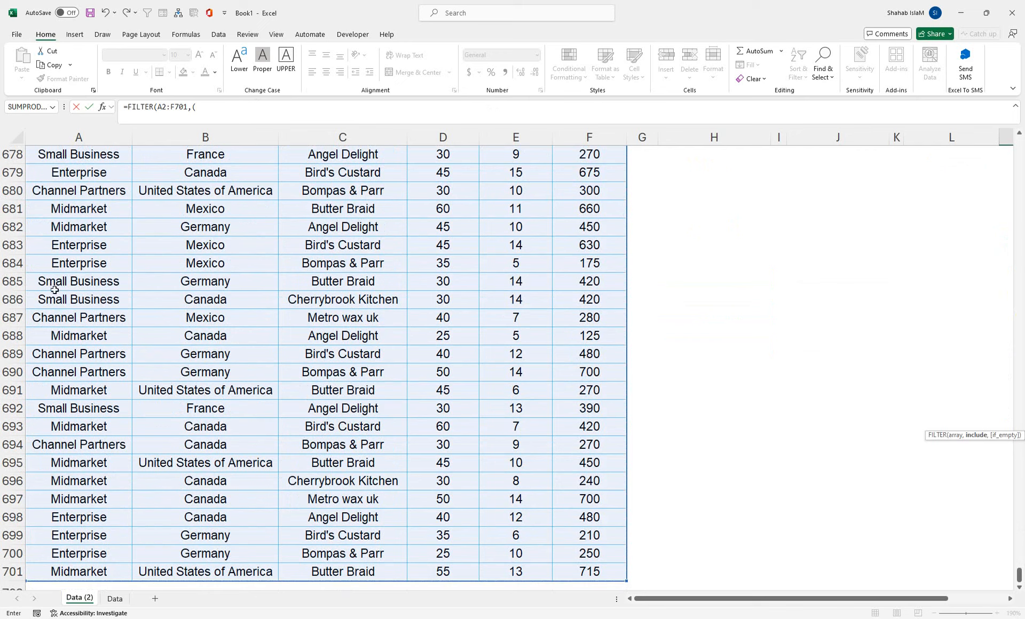
{"action": "left_click", "coordinate": [106, 172]}
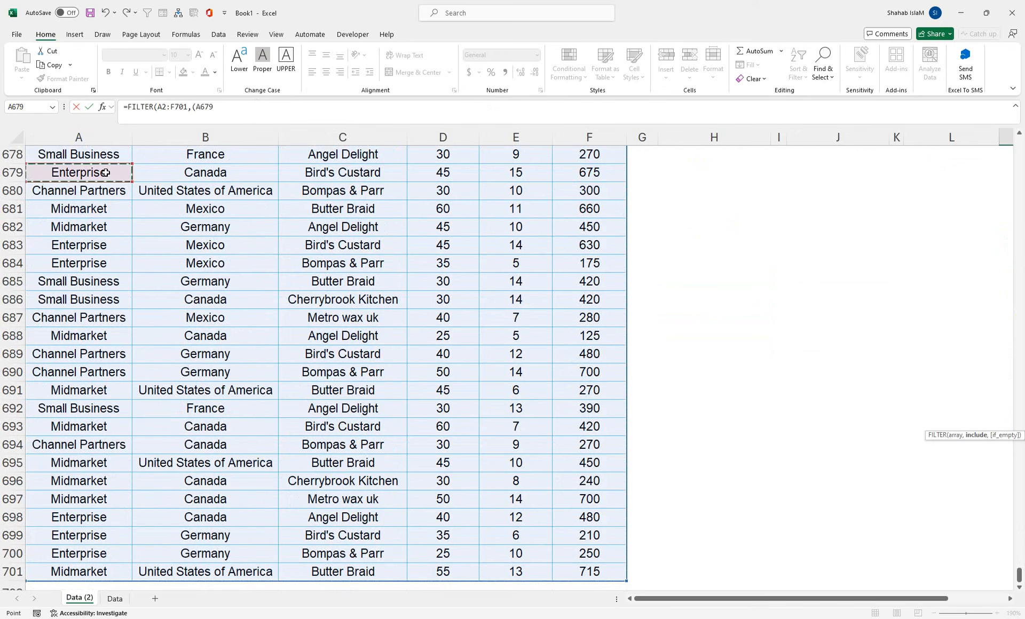
{"action": "key", "text": "ctrl+shift+Up"}
{"action": "key", "text": "Down"}
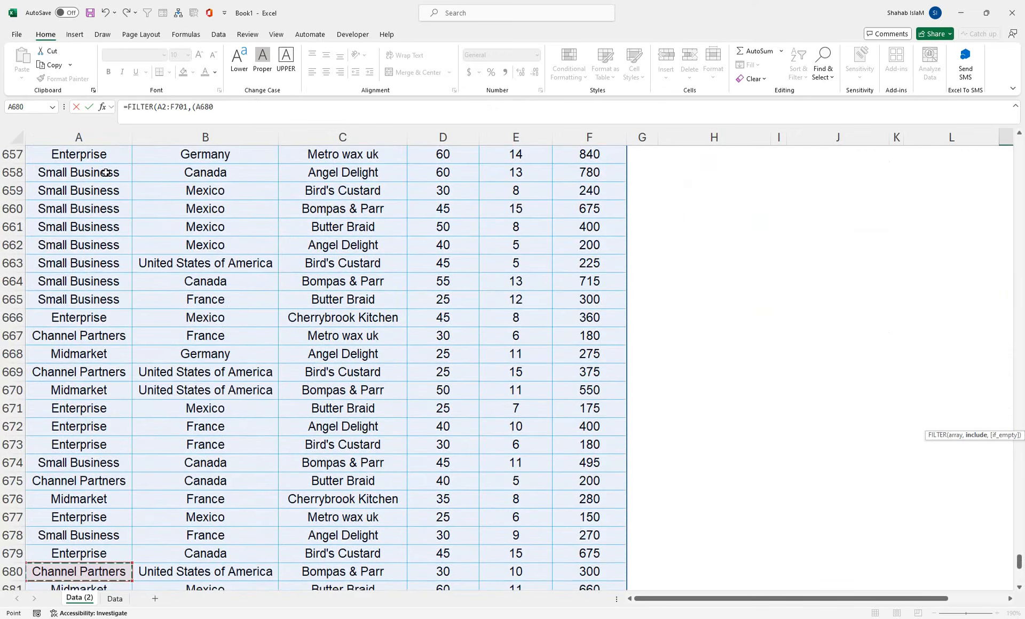
{"action": "key", "text": "ctrl+Up"}
{"action": "key", "text": "Down"}
{"action": "key", "text": "ctrl+shift+Down"}
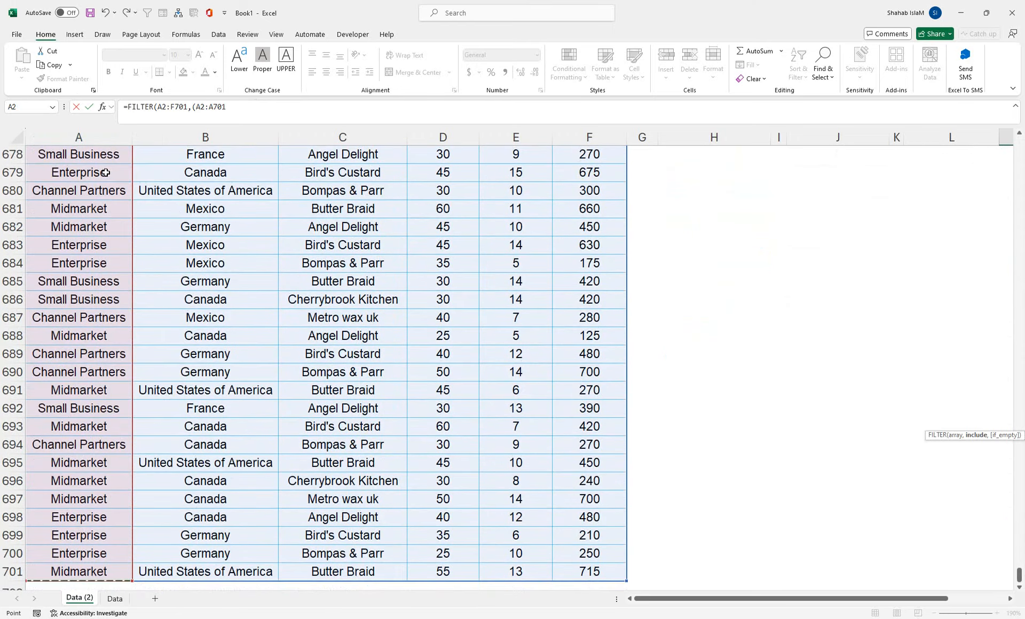
- Compare the Segment range with criterion cell J10 and close the condition's parenthesis
{"action": "type", "text": "="}
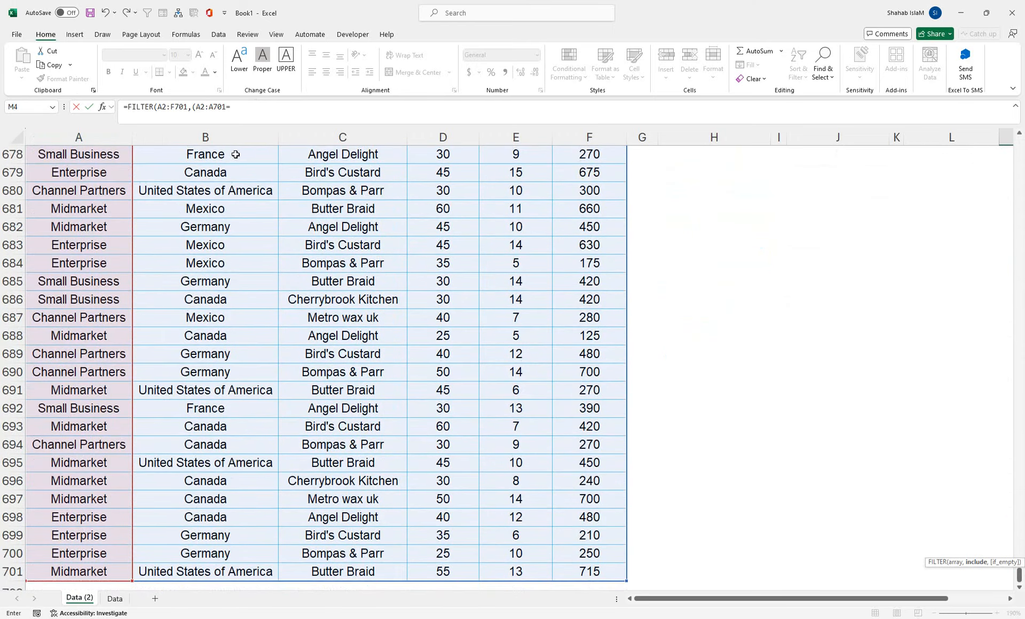
{"action": "key", "text": "Up"}
{"action": "key", "text": "Up"}
{"action": "key", "text": "Up"}
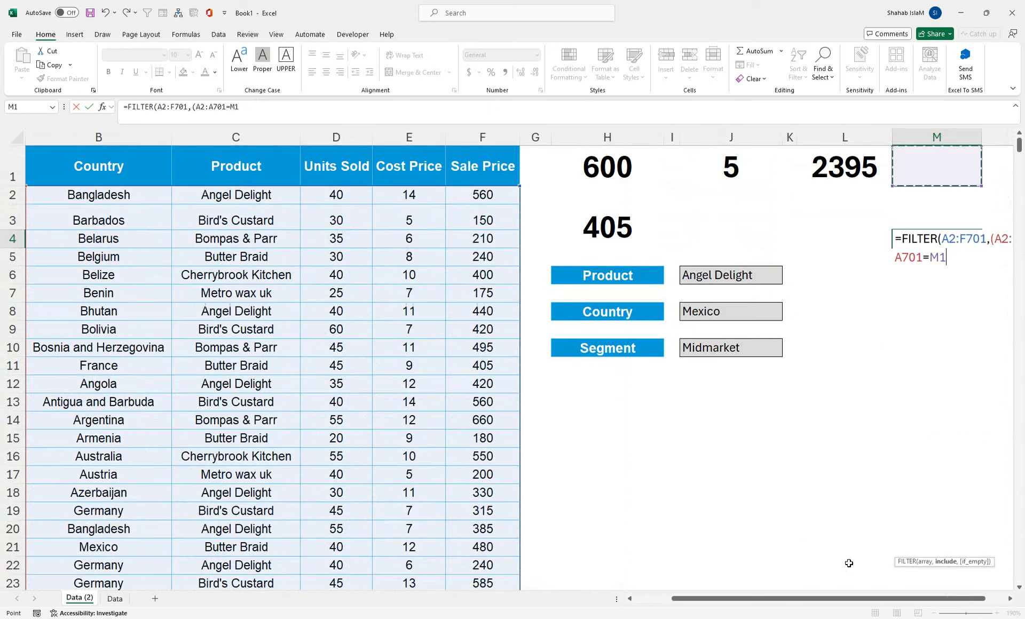
{"action": "left_click", "coordinate": [700, 344]}
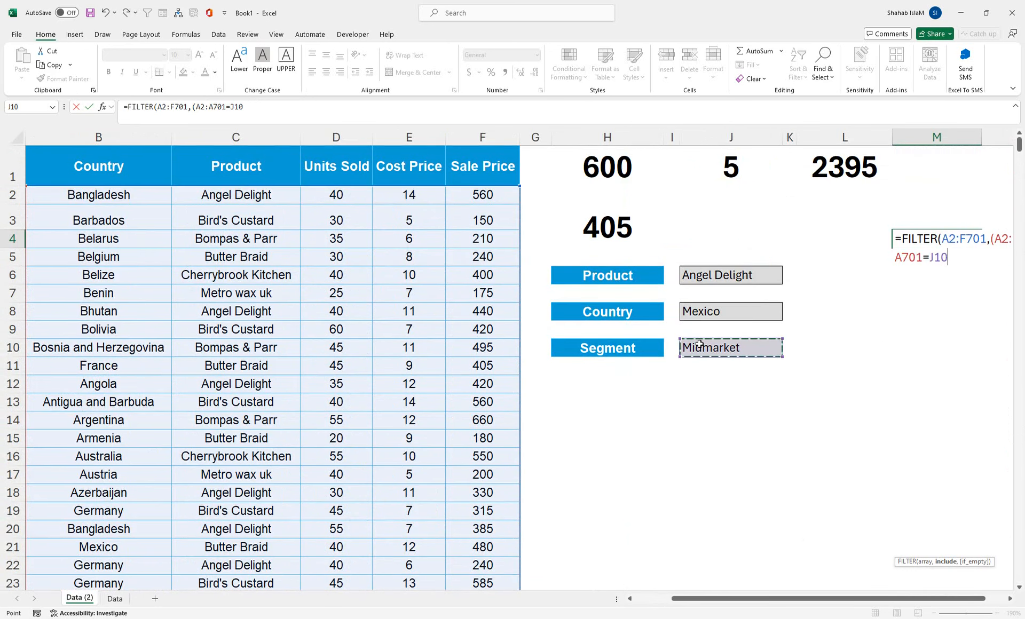
{"action": "type", "text": ")"}
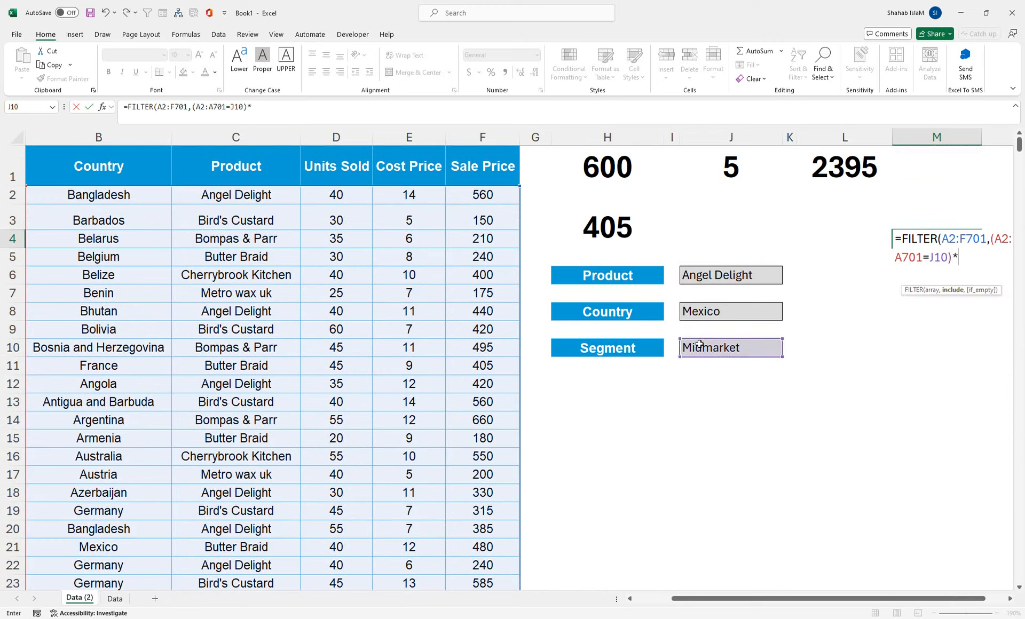
- Multiply the segment condition by an equality comparison starting with the Product range C2:C701
{"action": "type", "text": "*"}
{"action": "left_click", "coordinate": [210, 193]}
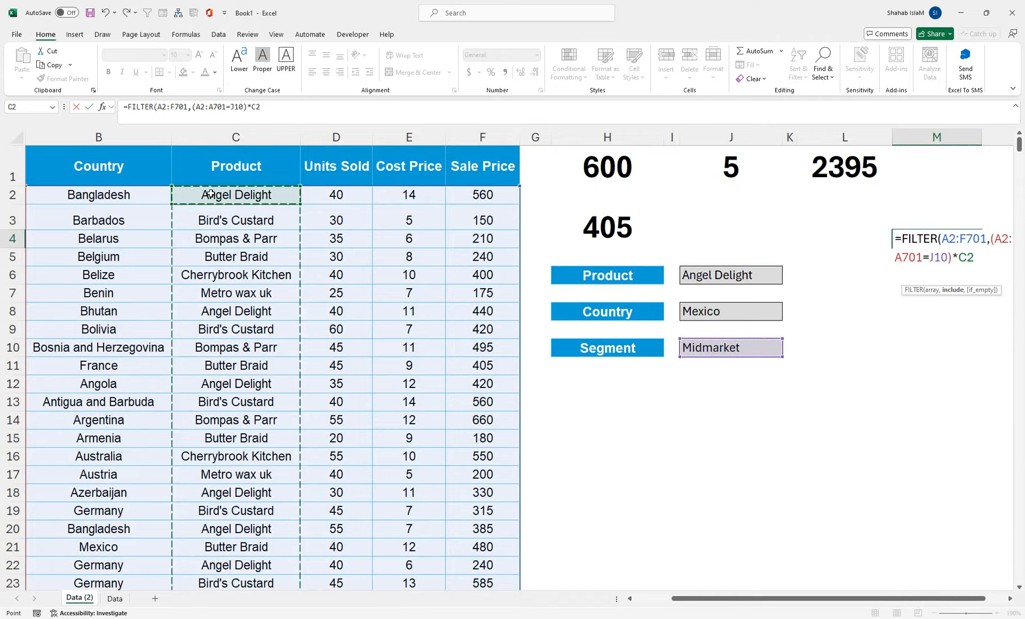
{"action": "key", "text": "ctrl+shift+Down"}
{"action": "type", "text": "="}
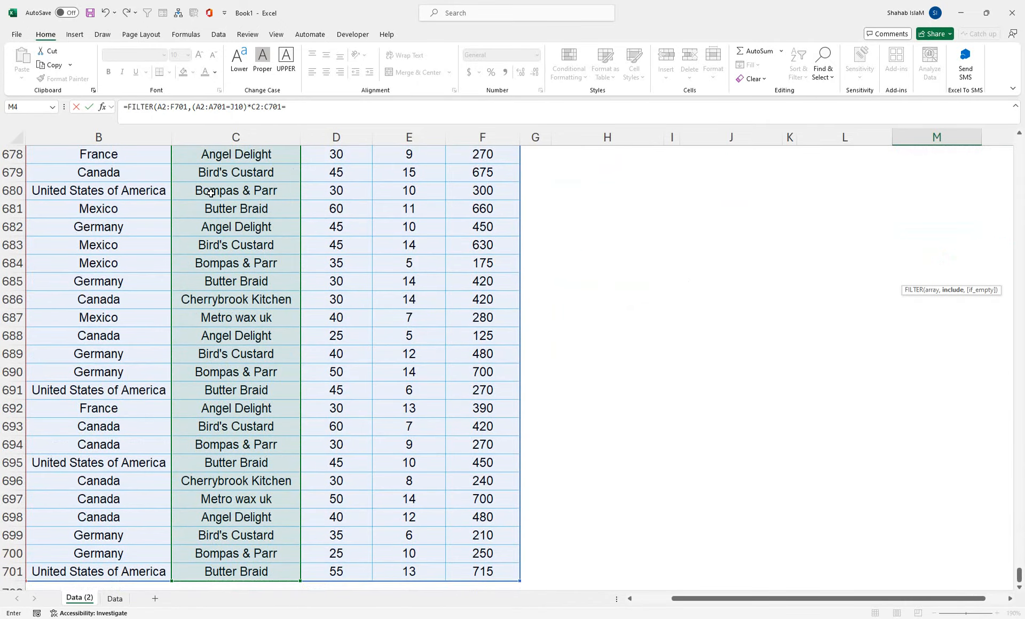
{"action": "key", "text": "ctrl+BackSpace"}
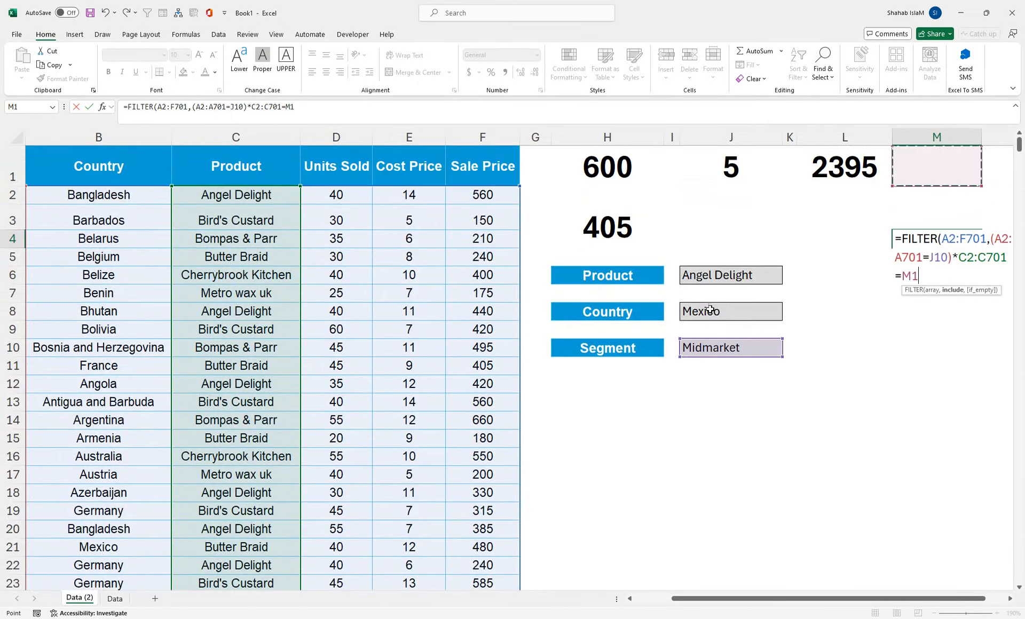
{"action": "left_click", "coordinate": [710, 310]}
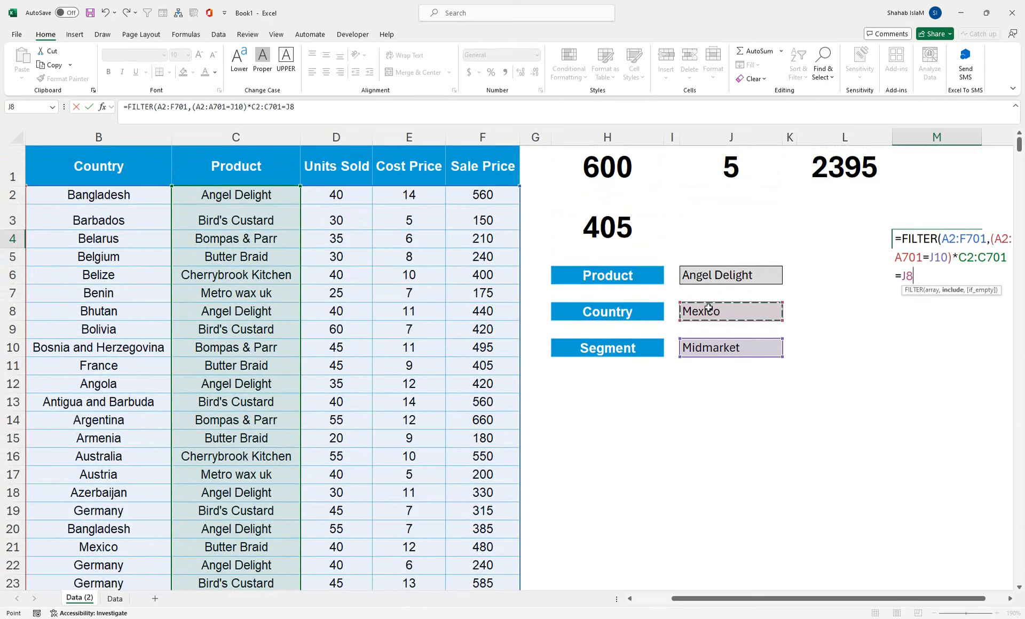
{"action": "type", "text": ")*("}
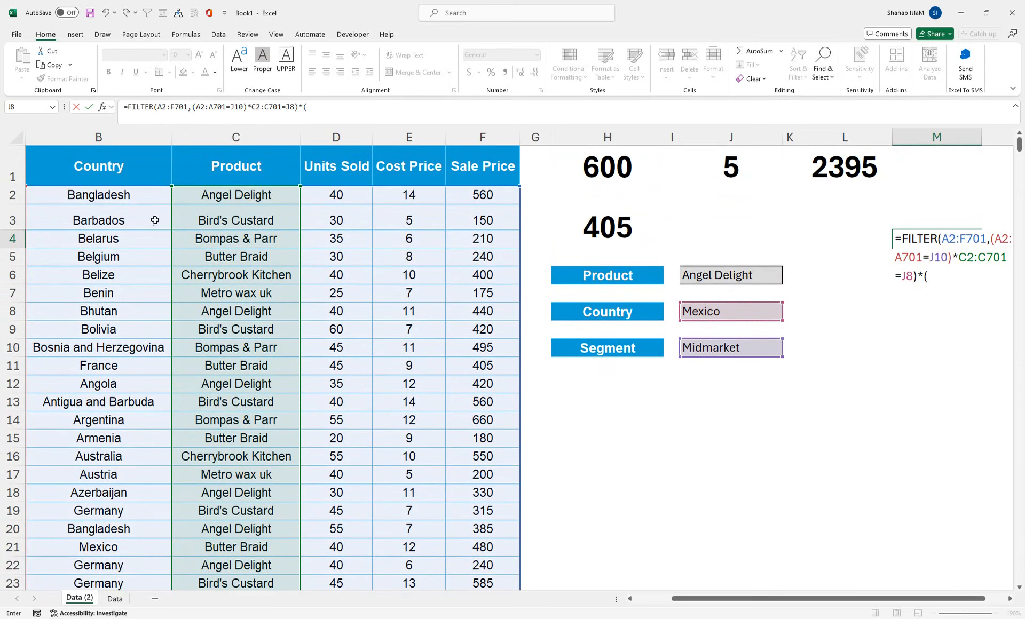
{"action": "left_click", "coordinate": [85, 272]}
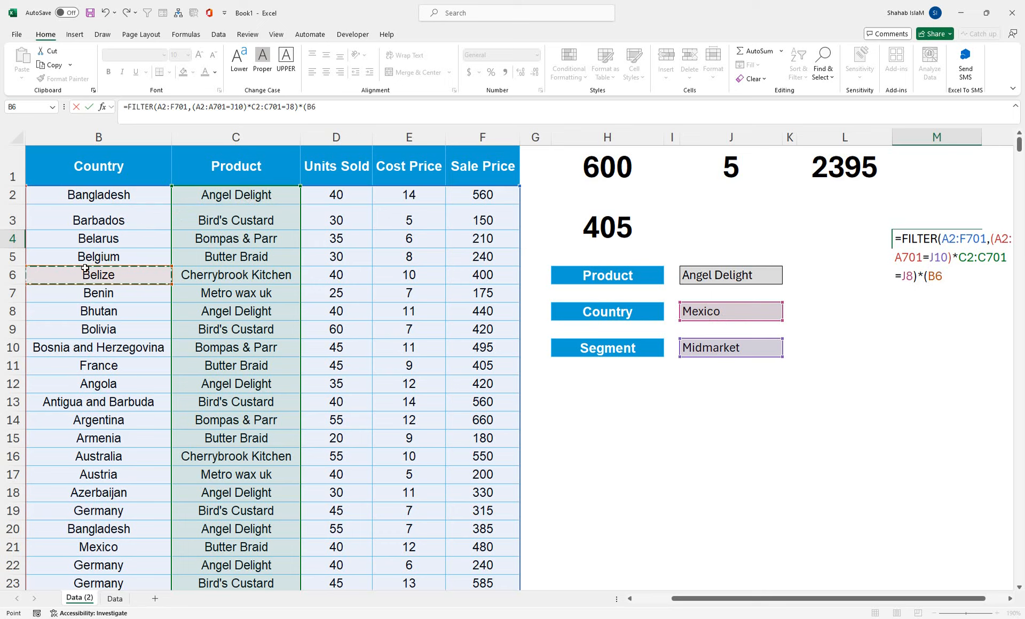
{"action": "key", "text": "BackSpace"}
{"action": "key", "text": "BackSpace"}
{"action": "key", "text": "BackSpace"}
{"action": "key", "text": "BackSpace"}
{"action": "key", "text": "BackSpace"}
{"action": "key", "text": "BackSpace"}
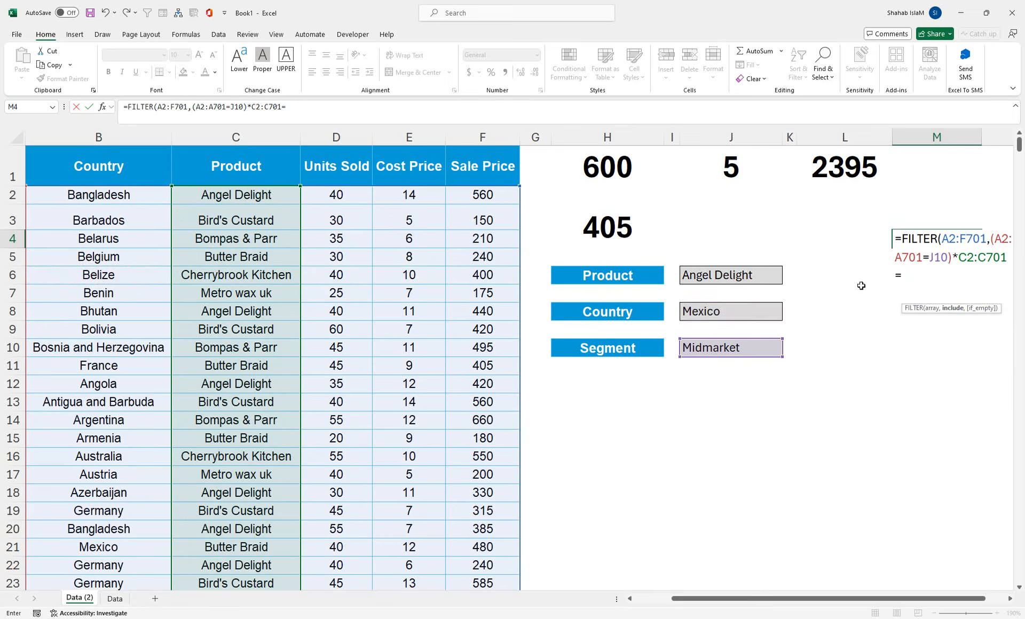
- Complete the product condition with criterion cell J6 and multiply it by a parenthesised condition starting with the Country range B2:B701
{"action": "left_click", "coordinate": [735, 274]}
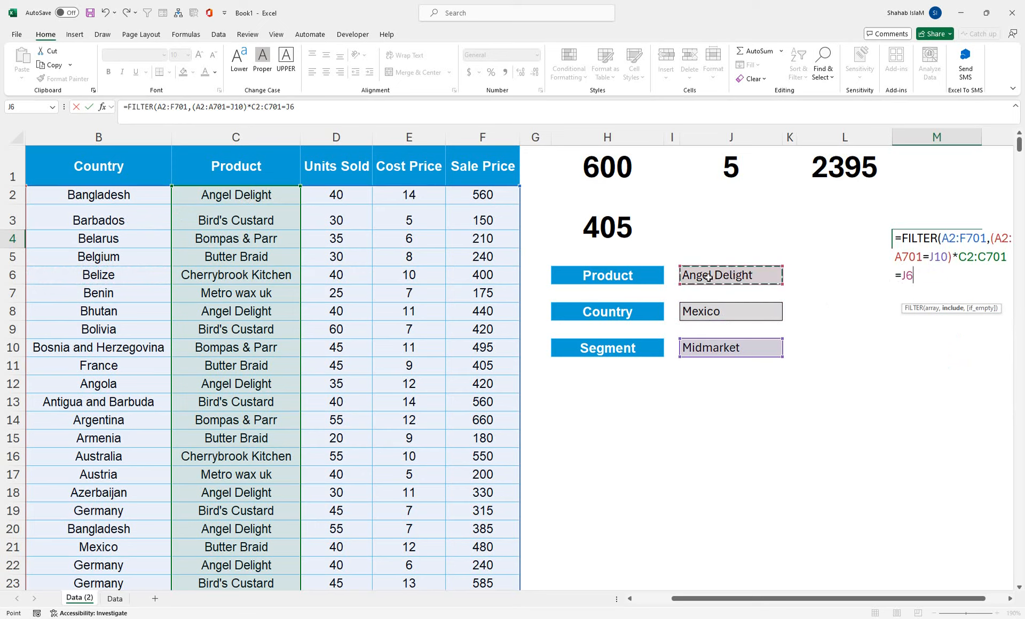
{"action": "type", "text": ")*("}
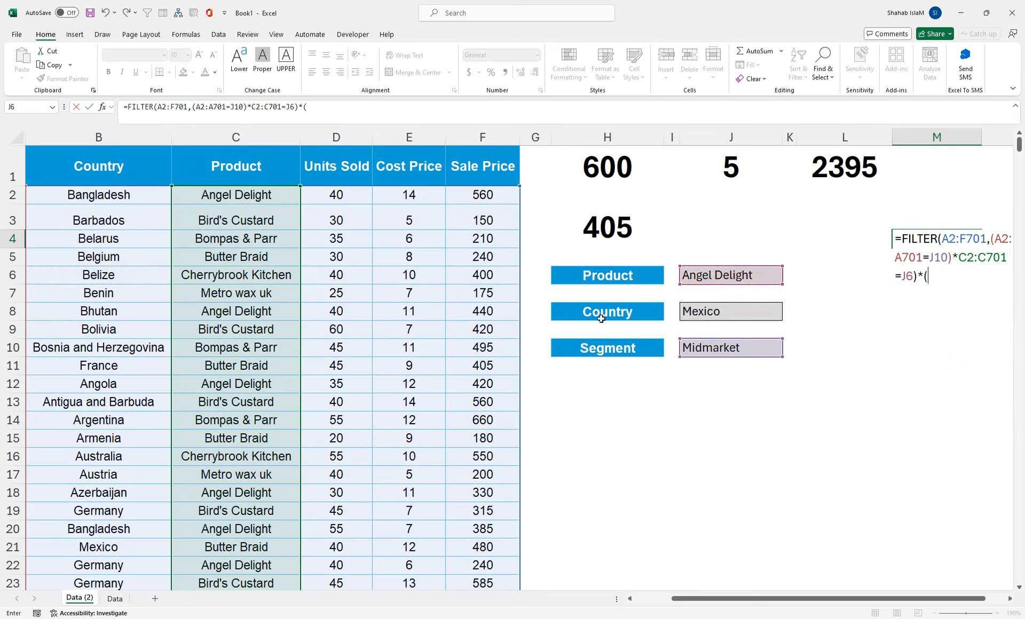
{"action": "left_click", "coordinate": [80, 197]}
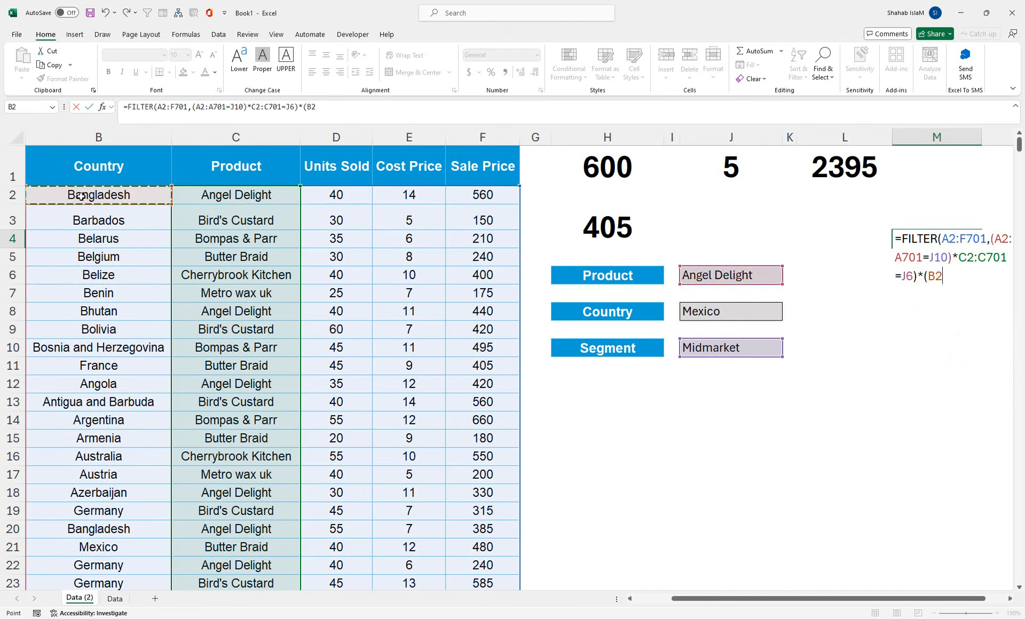
{"action": "key", "text": "ctrl+shift+Down"}
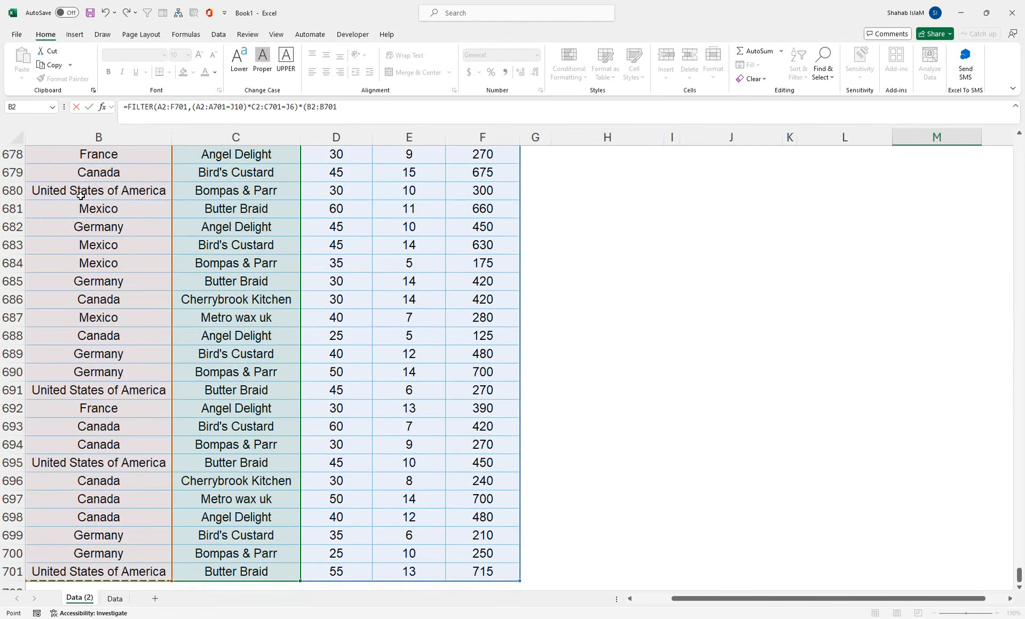
- Compare the Country range with criterion cell J8, close its parenthesis and enter the FILTER formula
{"action": "type", "text": "="}
{"action": "key", "text": "Up"}
{"action": "key", "text": "Up"}
{"action": "key", "text": "Up"}
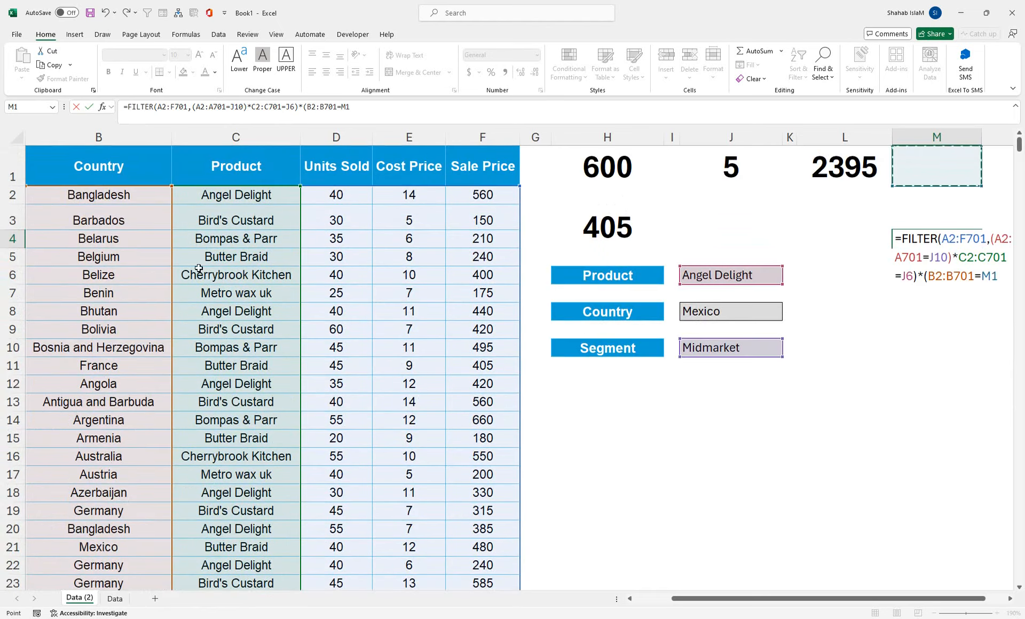
{"action": "left_click", "coordinate": [758, 316]}
{"action": "type", "text": ")"}
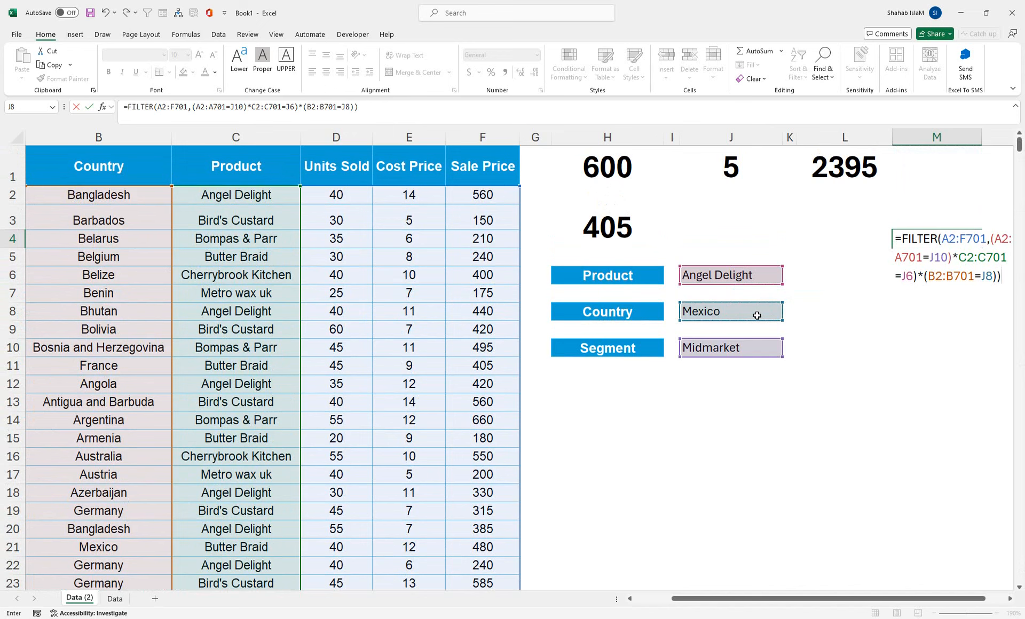
{"action": "key", "text": "Return"}
{"action": "key", "text": "Return"}
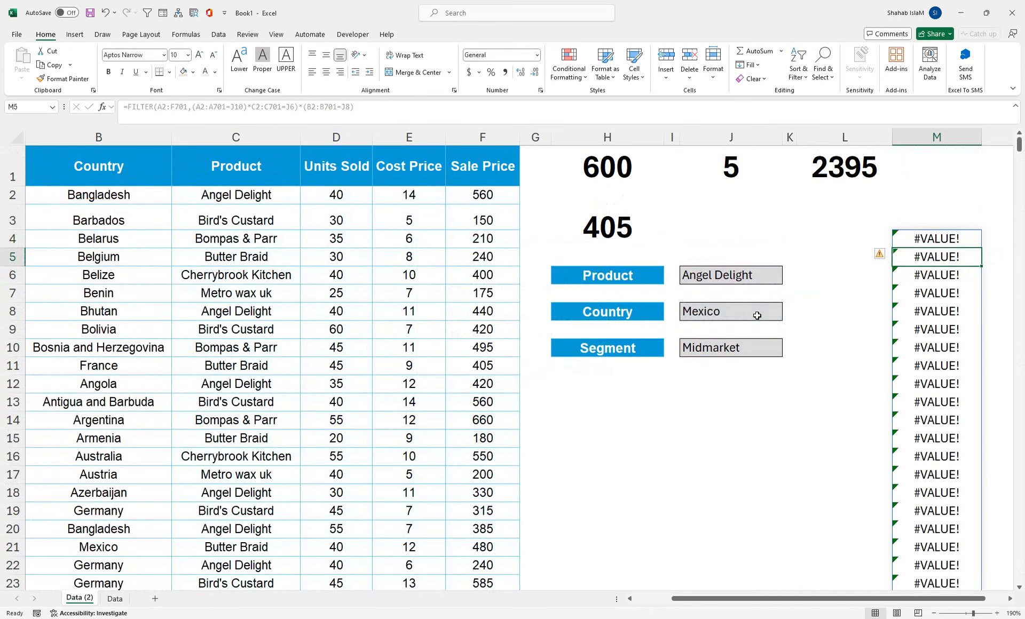
- Add the missing opening parenthesis before C2:C701 in the M4 FILTER formula and accept the proposed closing-parenthesis correction
{"action": "scroll", "coordinate": [882, 591], "scroll_direction": "right", "scroll_amount": 2}
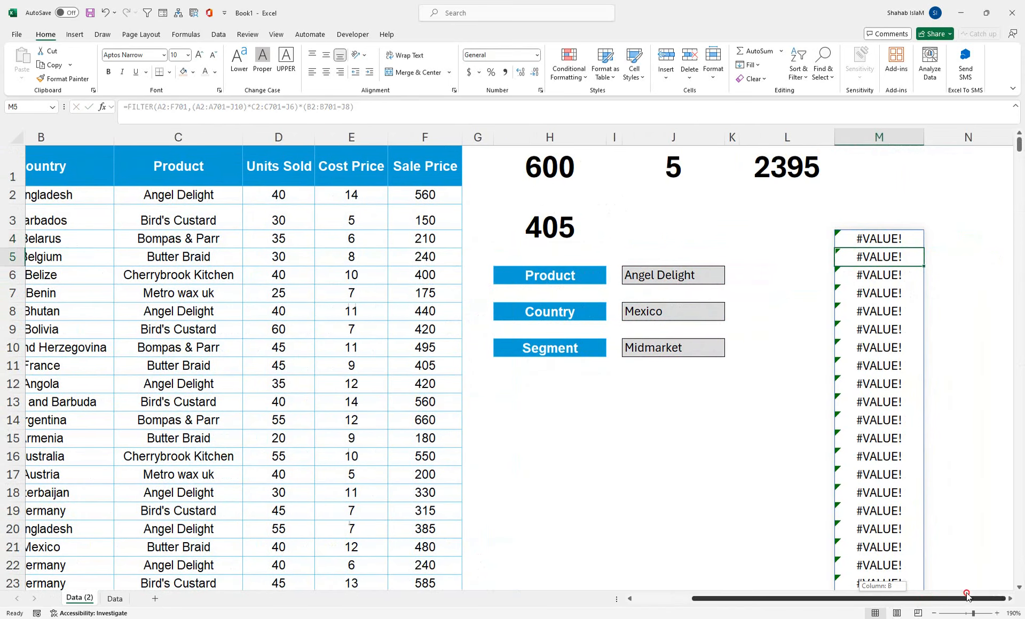
{"action": "double_click", "coordinate": [880, 239]}
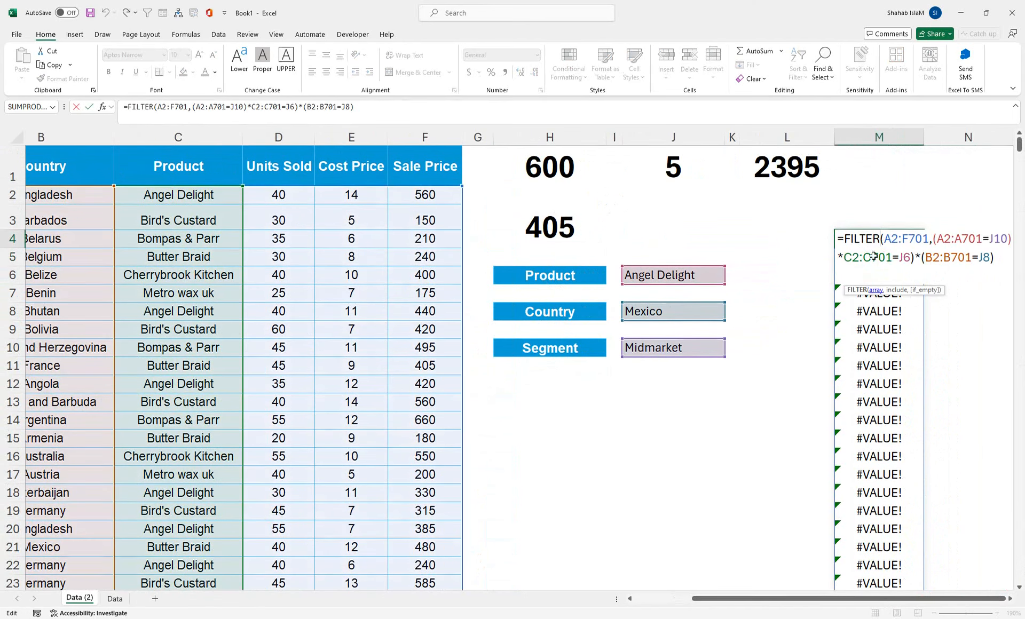
{"action": "left_click", "coordinate": [1009, 598]}
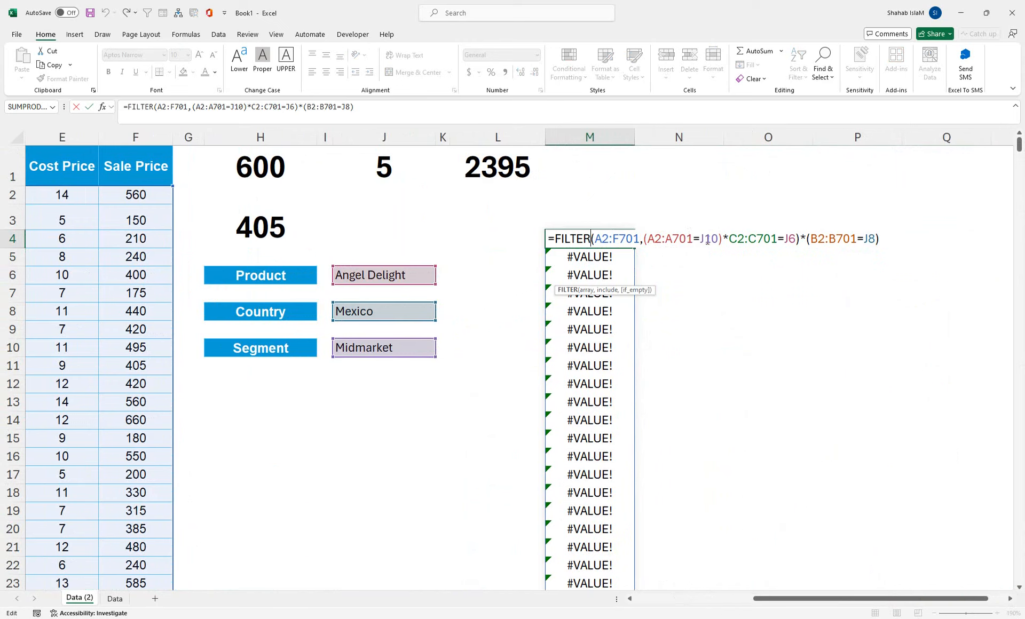
{"action": "left_click", "coordinate": [728, 239]}
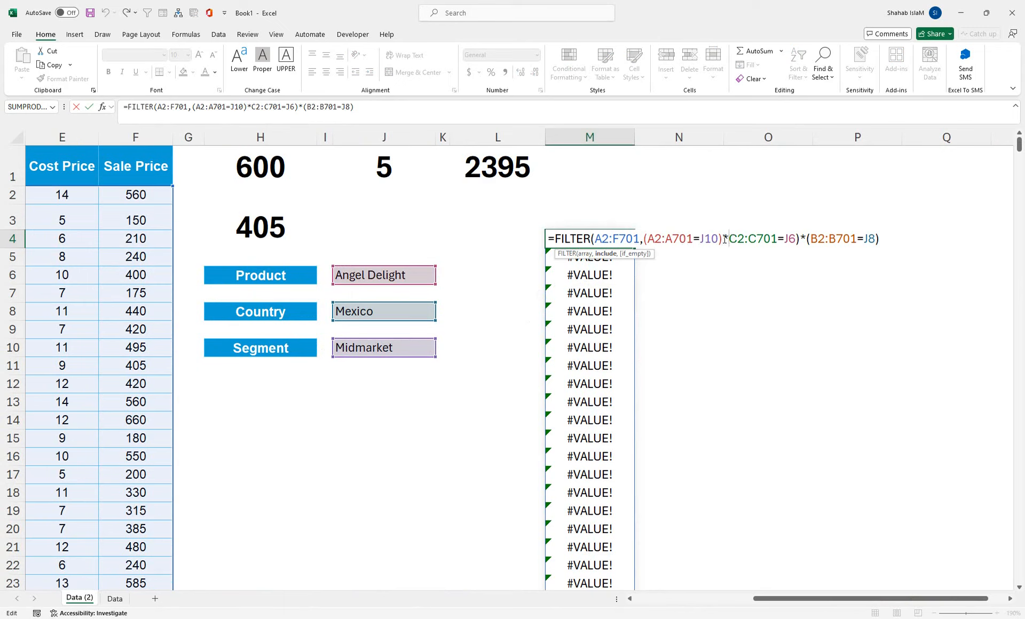
{"action": "type", "text": "("}
{"action": "key", "text": "Return"}
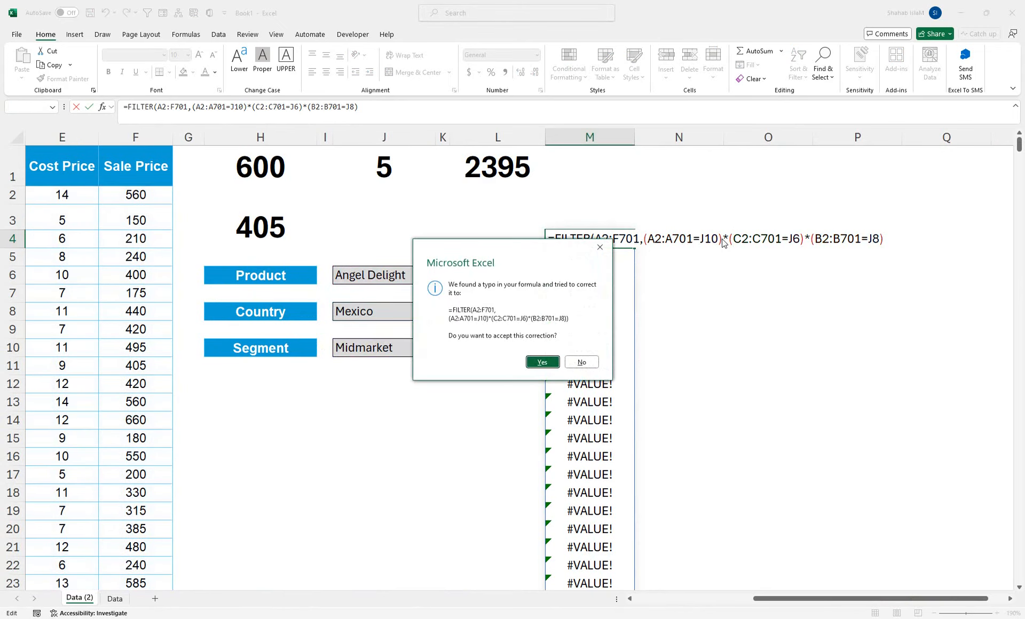
{"action": "key", "text": "Return"}
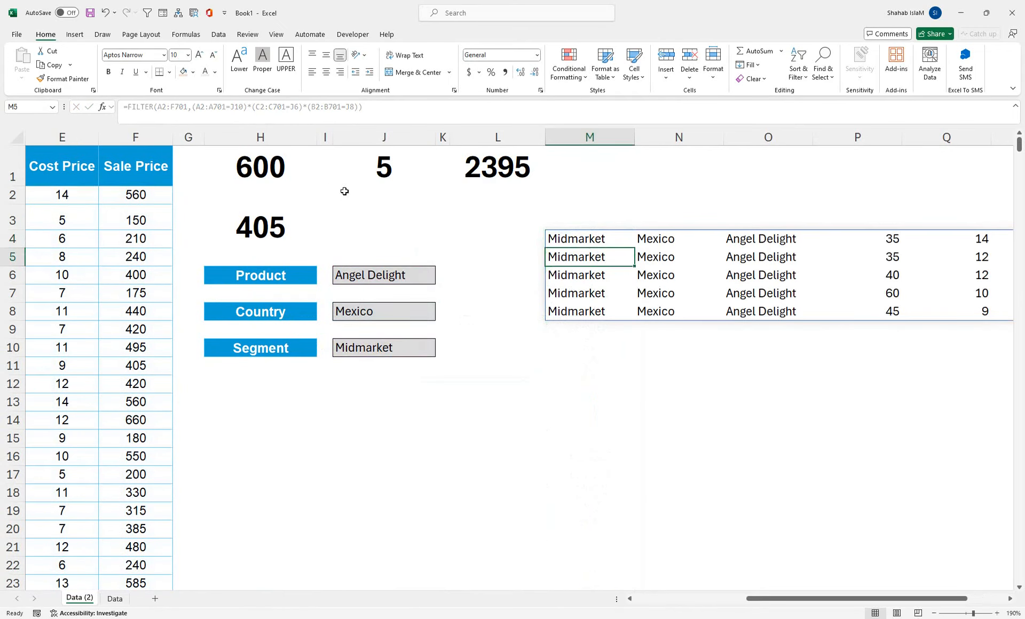
- Inspect the filtered rows starting at cell M4 and select their numeric values in P4:R8
{"action": "left_click", "coordinate": [369, 148]}
{"action": "left_click", "coordinate": [561, 240]}
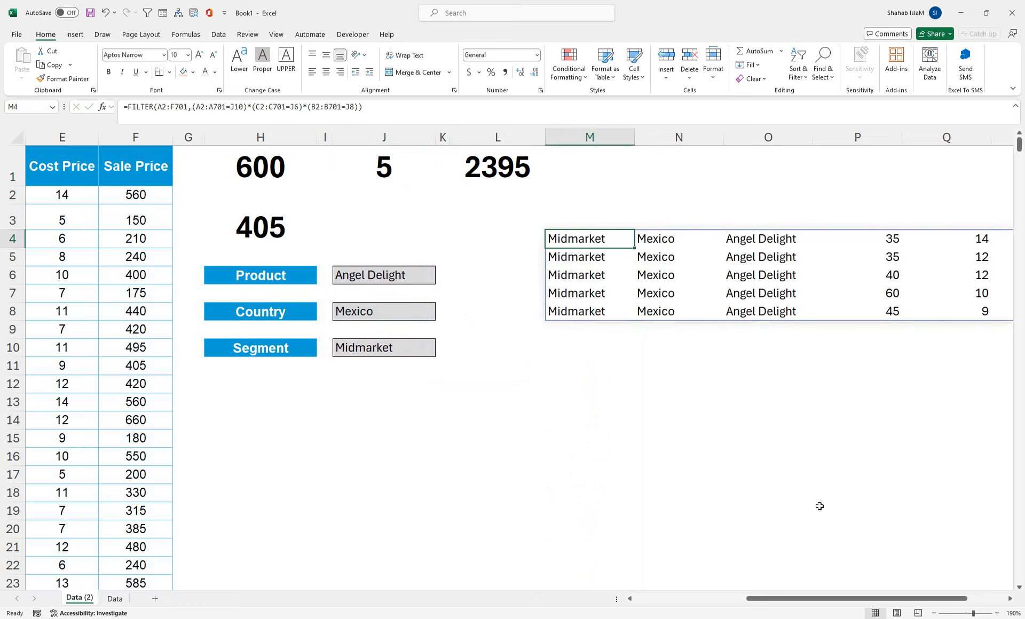
{"action": "left_click_drag", "start_coordinate": [811, 598], "coordinate": [858, 591]}
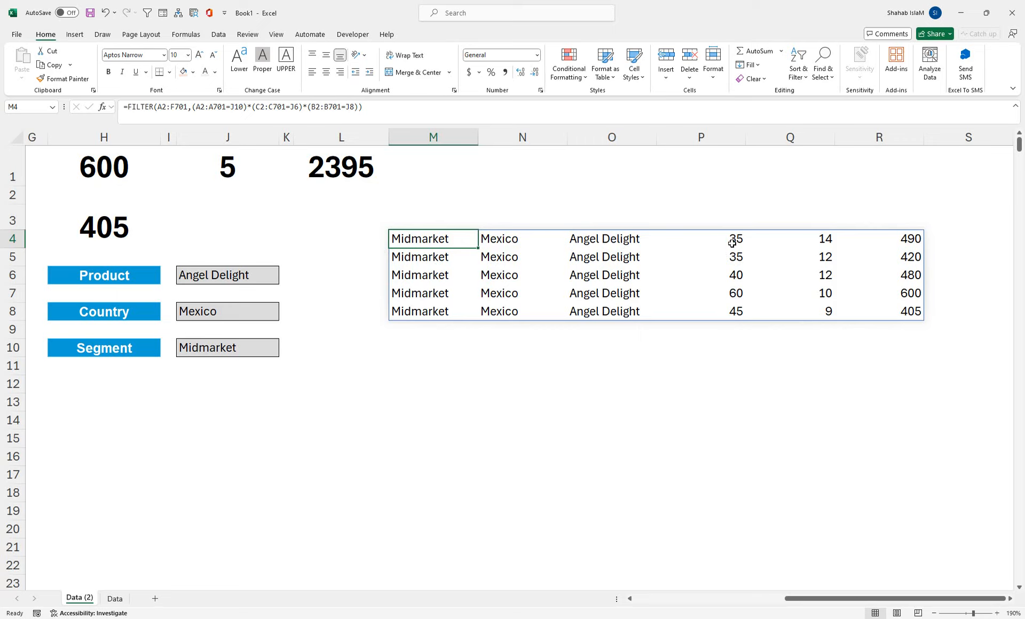
{"action": "left_click_drag", "start_coordinate": [732, 243], "coordinate": [872, 314]}
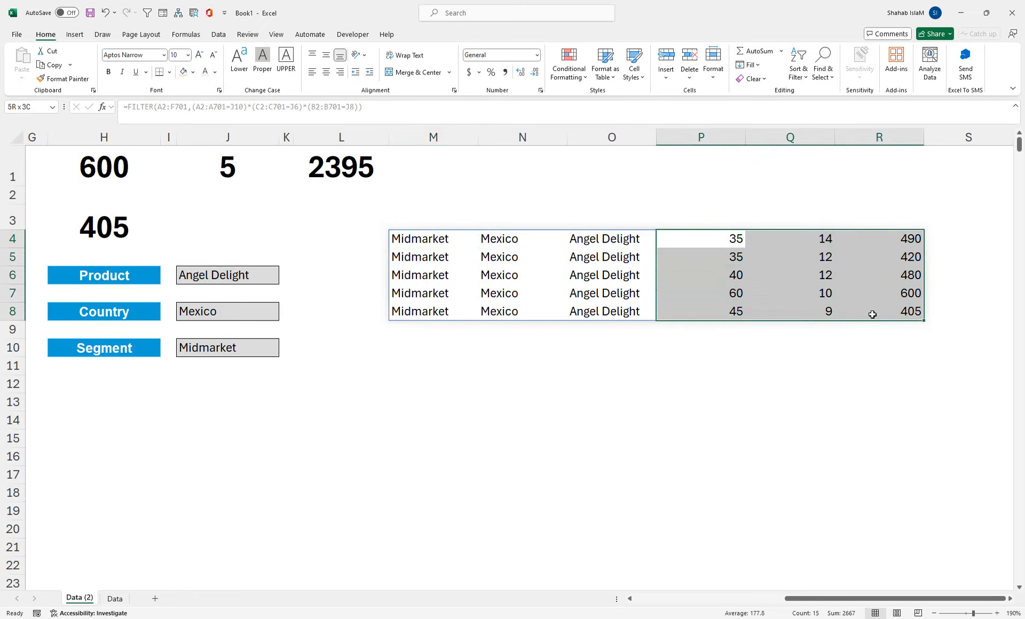